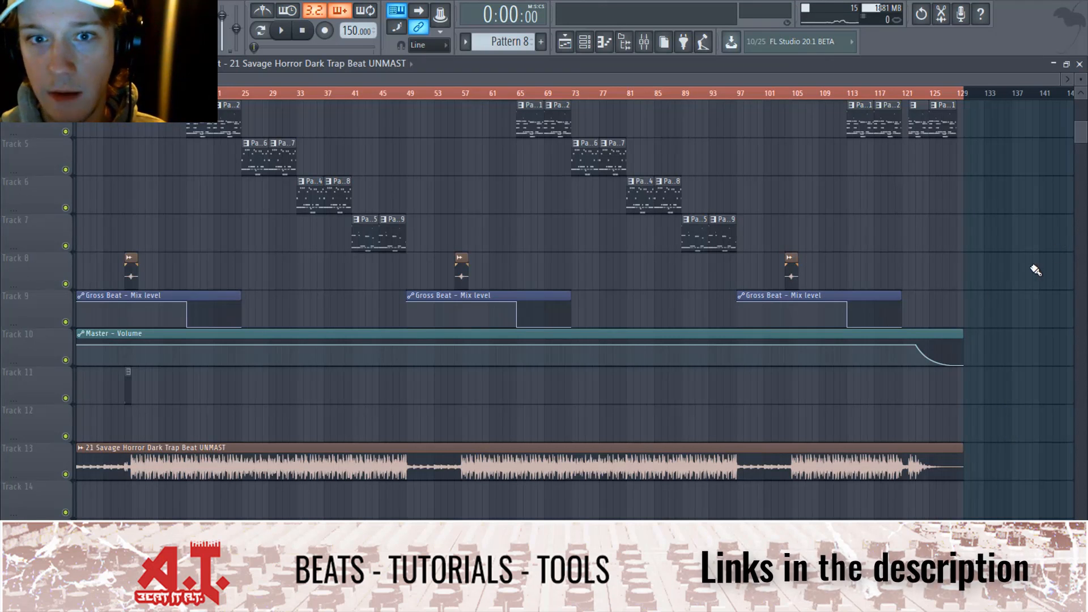
- Look over the playlist down to the unmastered audio clip on Track 13 and play the arrangement from the start
left_click(646, 42)
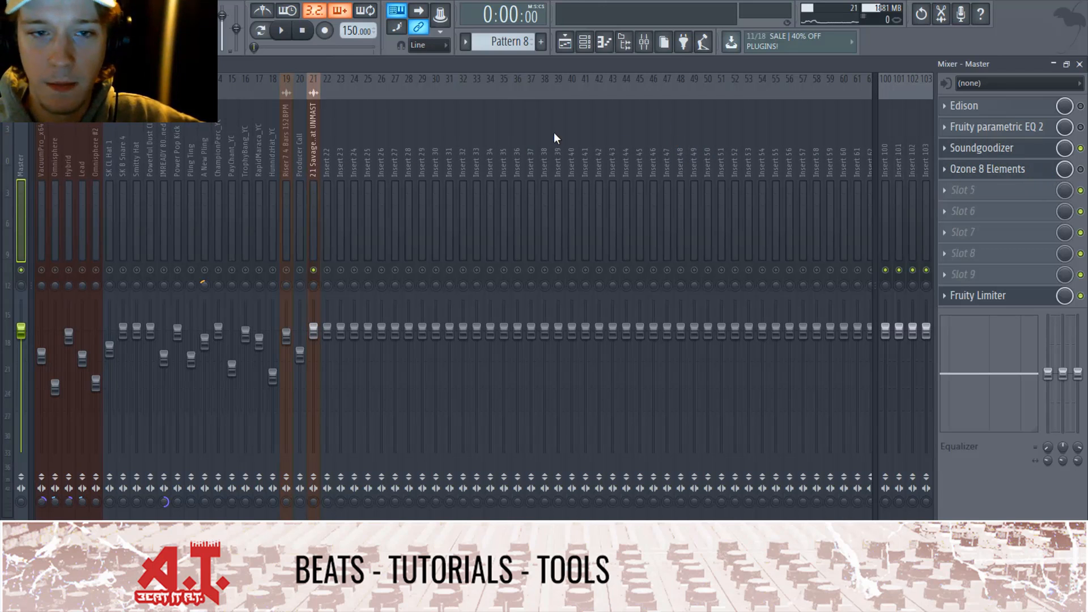
left_click(1079, 64)
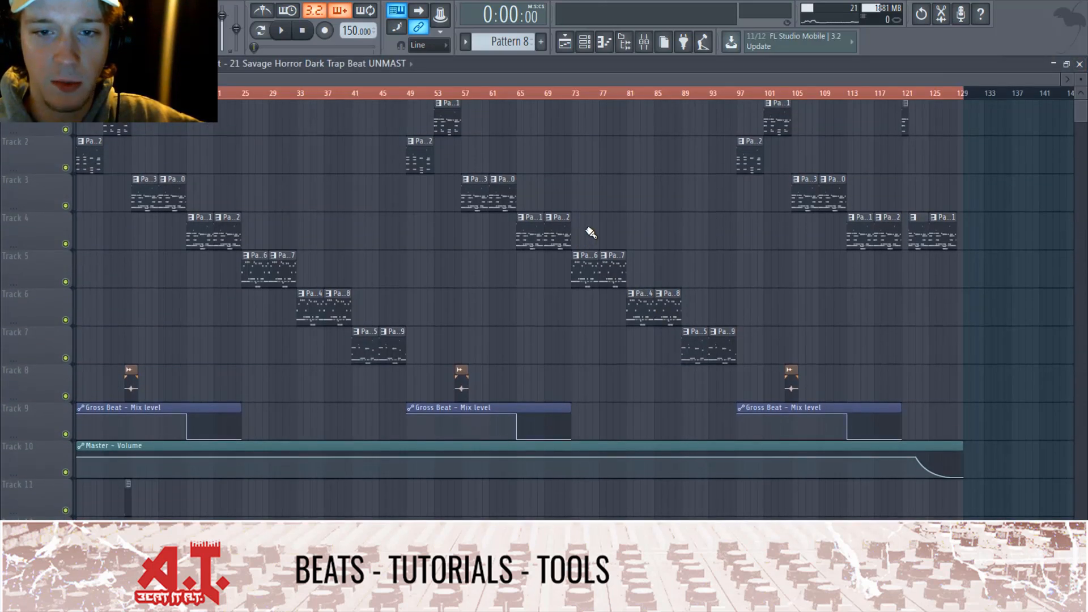
scroll(591, 233, "down", 7)
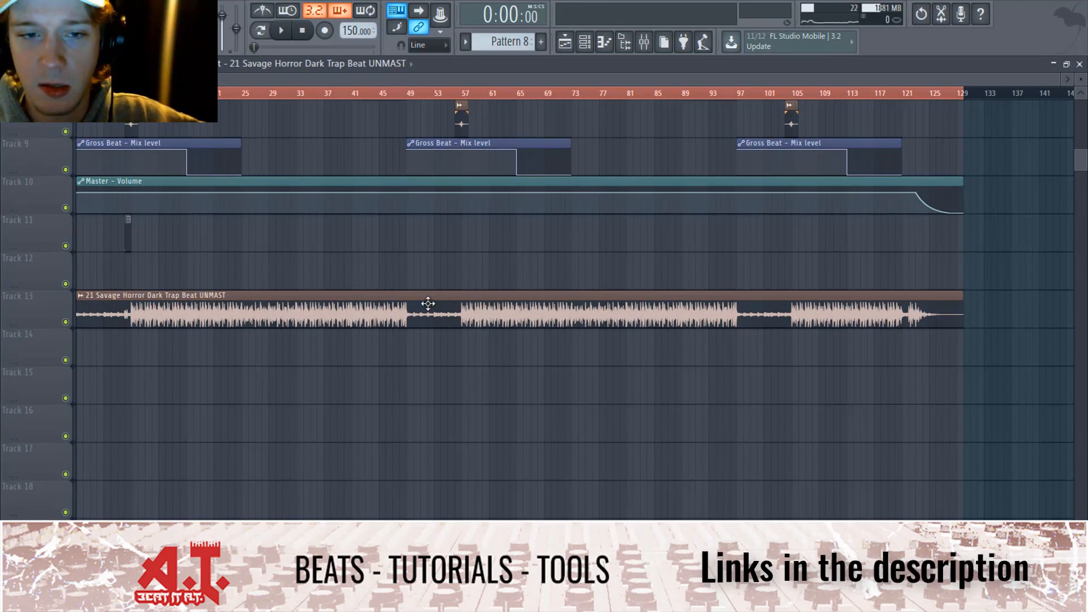
scroll(469, 272, "up", 3)
key("ctrl+a")
key("space")
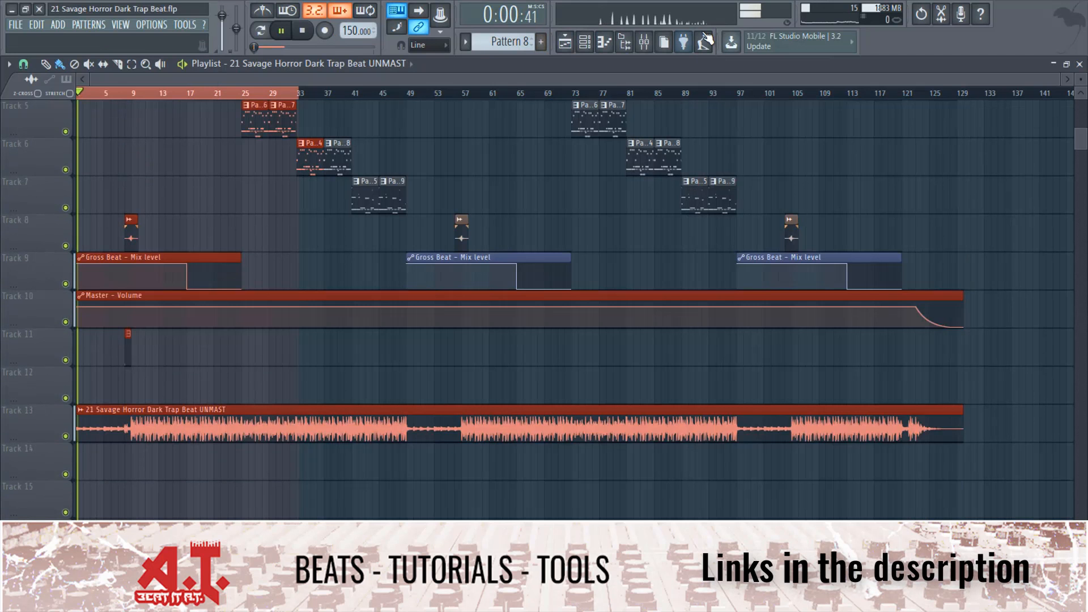
- Compare the playback levels of the unmastered audio's mixer track 21 and the Master track in the mixer
left_click(651, 44)
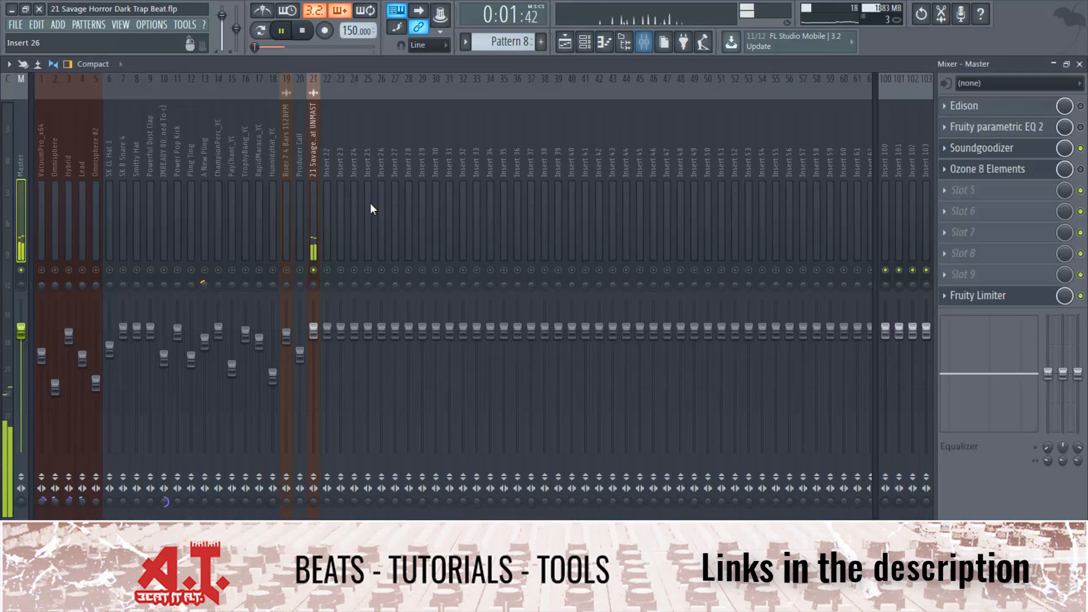
left_click(12, 167)
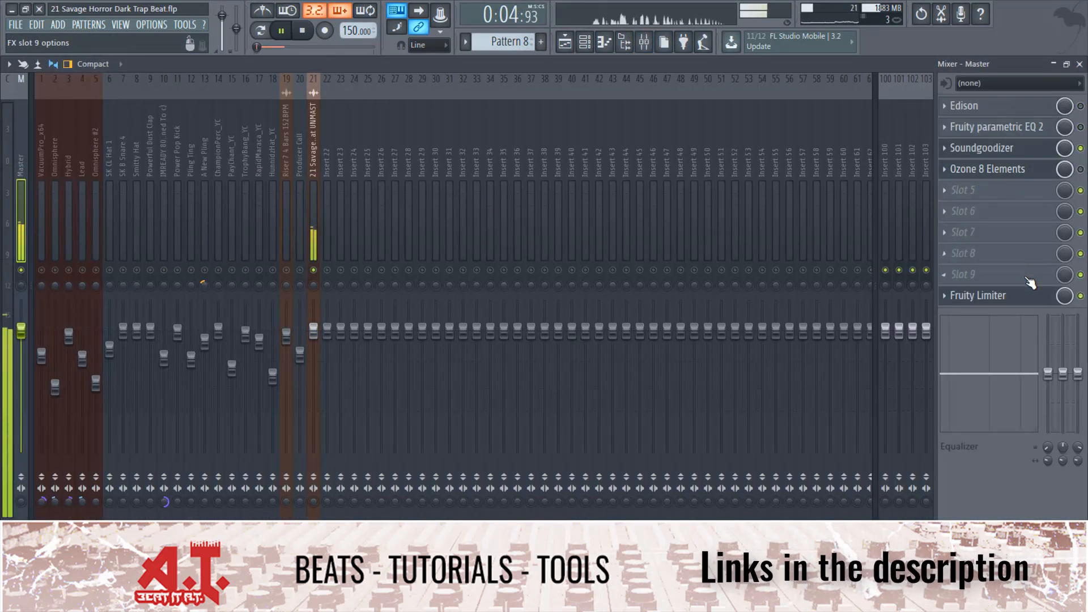
left_click(316, 203)
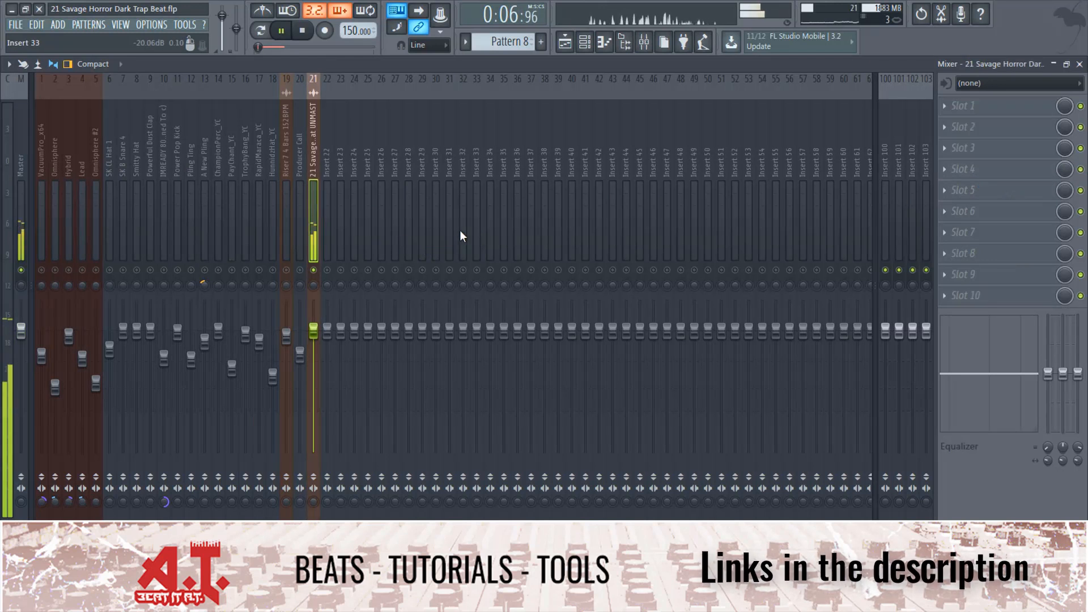
left_click(22, 218)
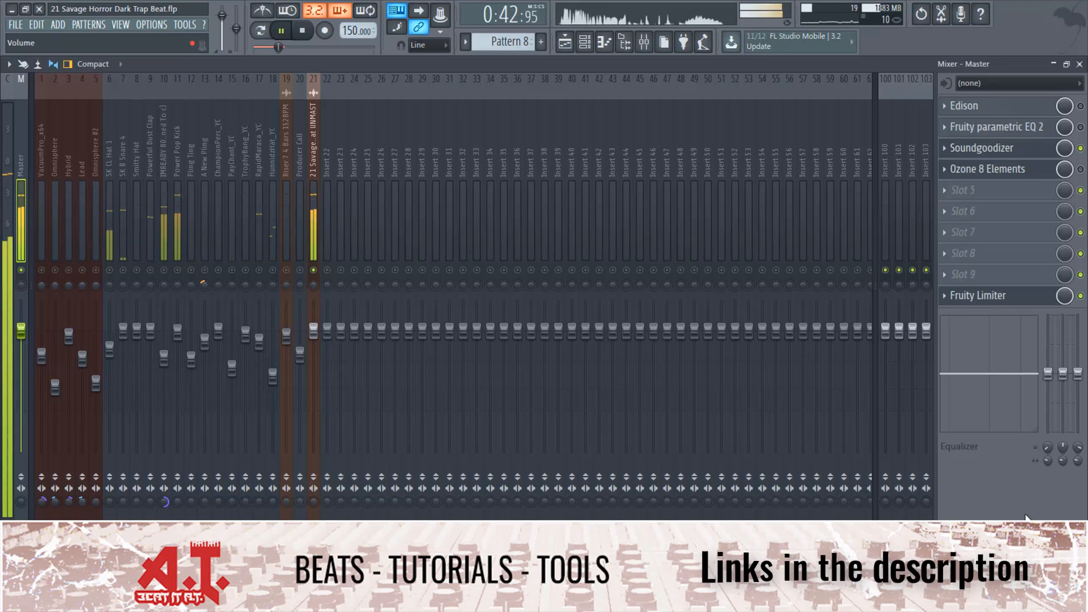
- Return to the playlist, clear the time selection and move playback to bar 49
key("F5")
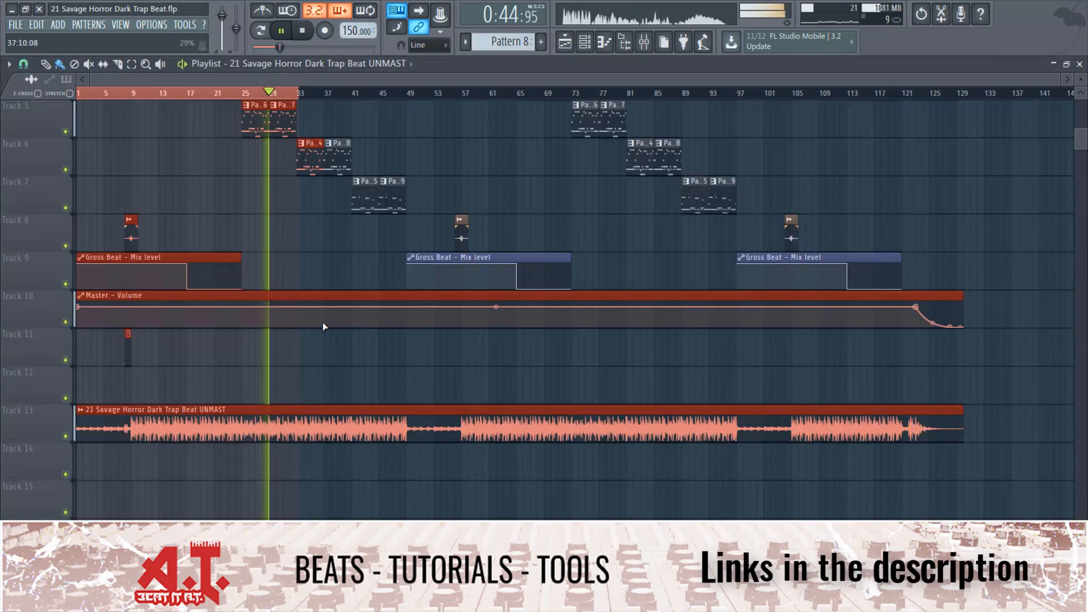
scroll(311, 280, "up", 4)
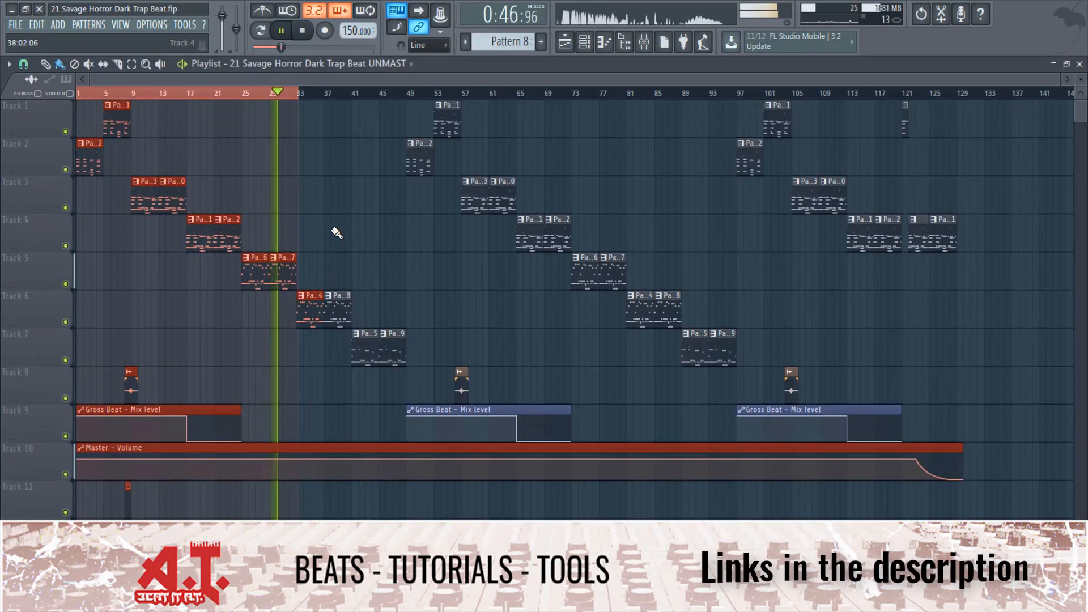
double_click(350, 98)
left_click(350, 98)
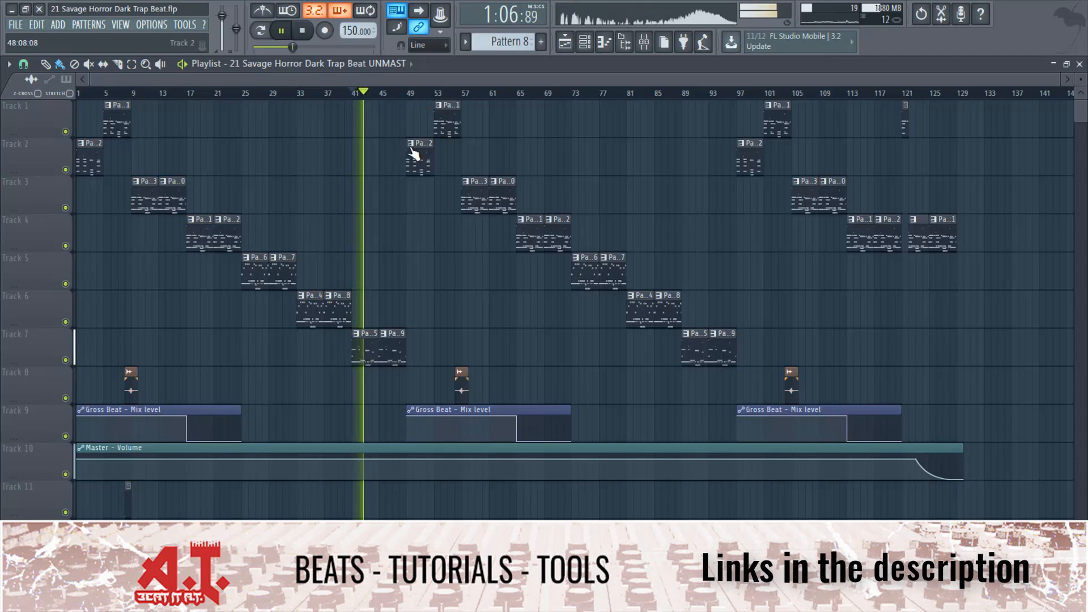
left_click(409, 93)
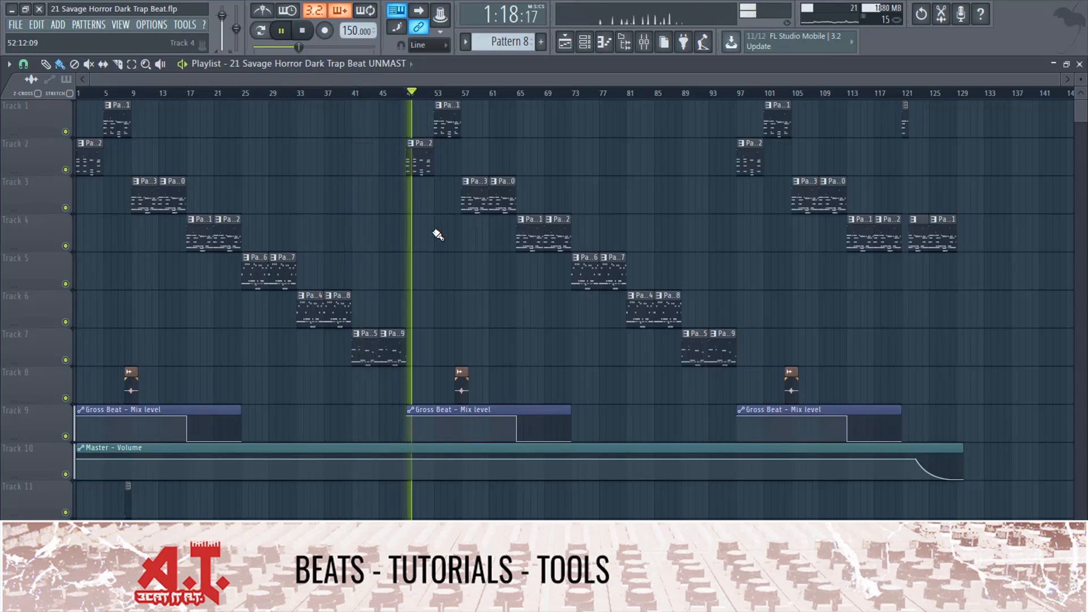
- Stop playback and check the effect slots of the unmastered audio's track 21 and the Master track in the mixer
scroll(397, 385, "down", 1)
scroll(458, 490, "down", 2)
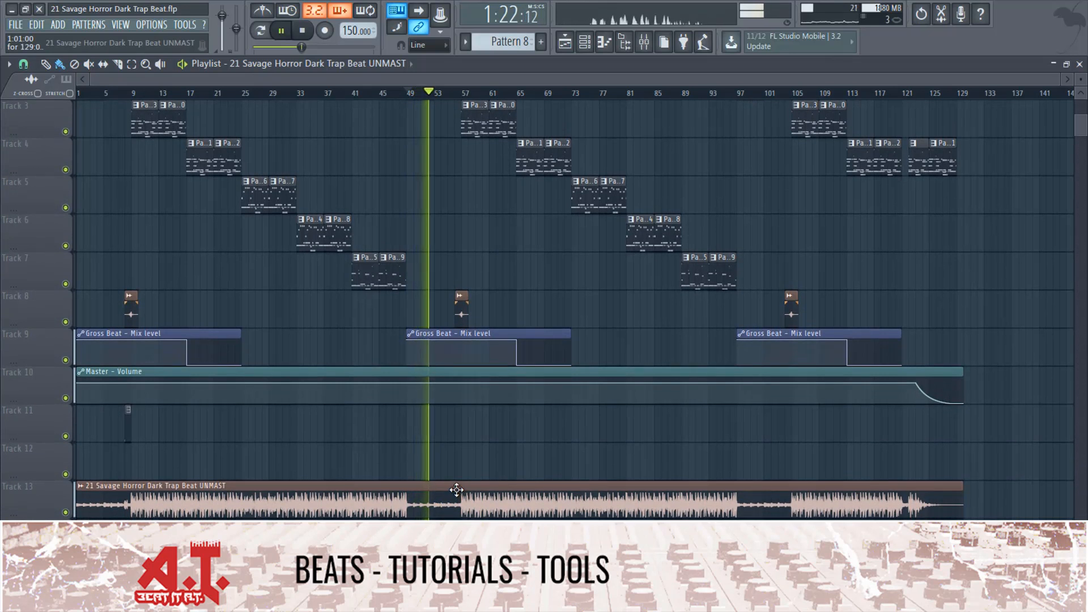
left_click(304, 33)
left_click(643, 44)
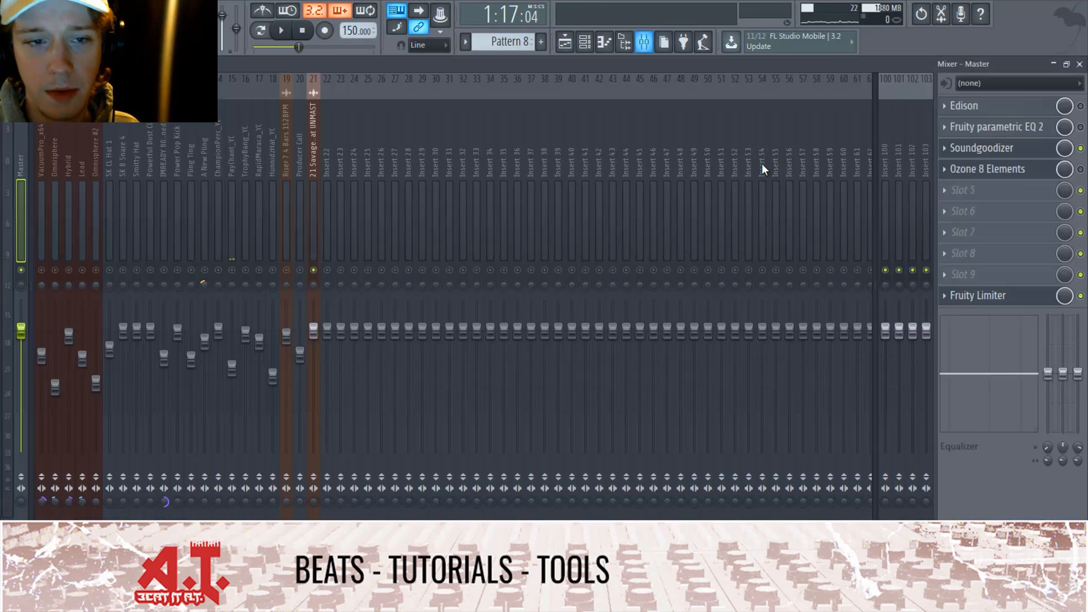
left_click(315, 205)
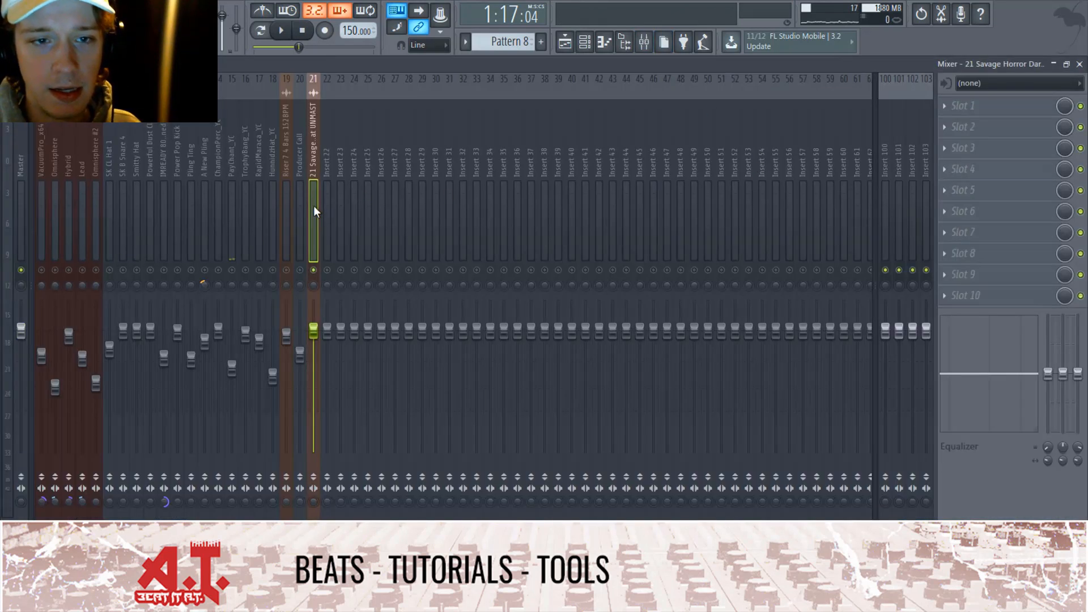
left_click(19, 132)
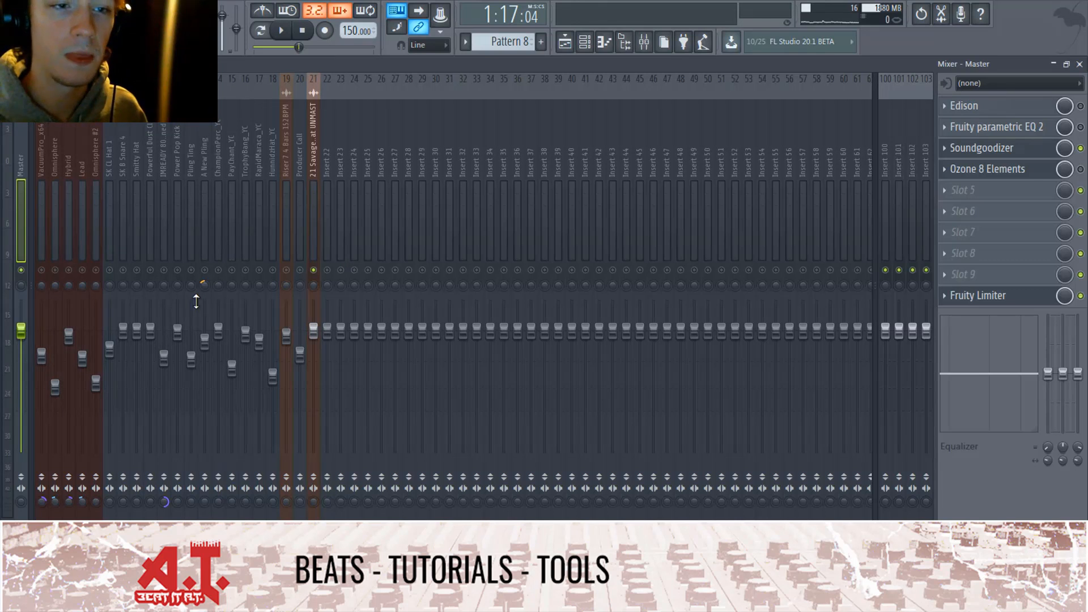
- Inspect the existing Ozone 8 Elements and Soundgoodizer effects on the Master track, closing their windows when done
left_click(949, 190)
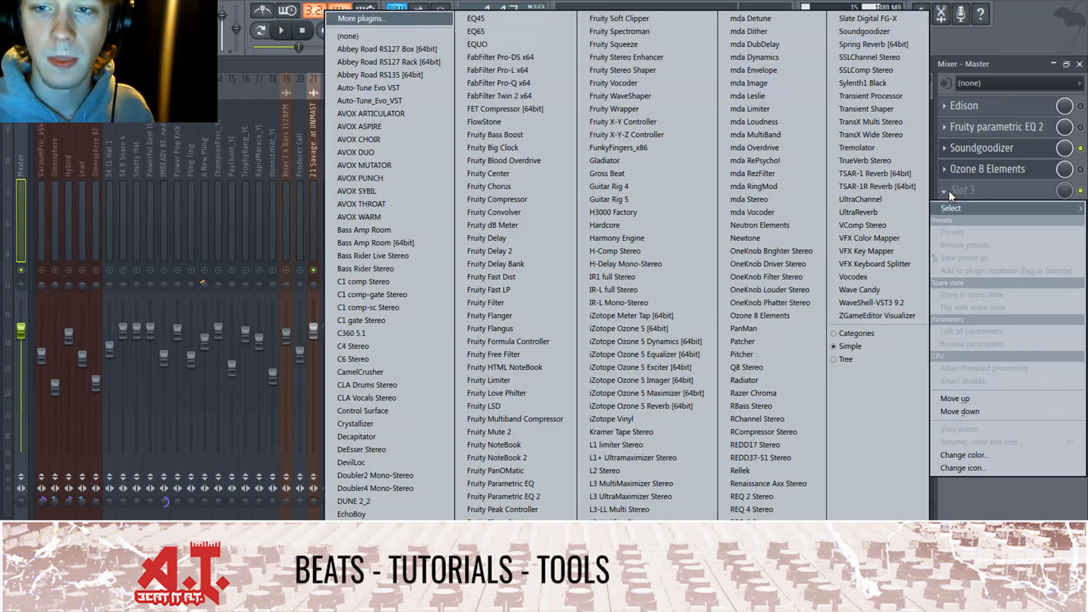
left_click(1007, 167)
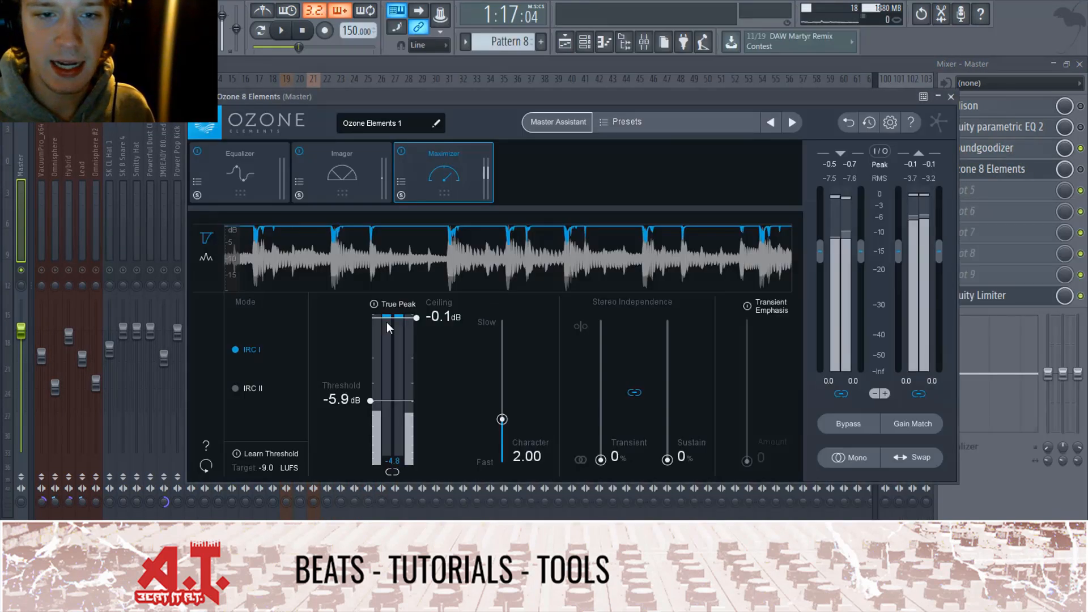
left_click(1036, 154)
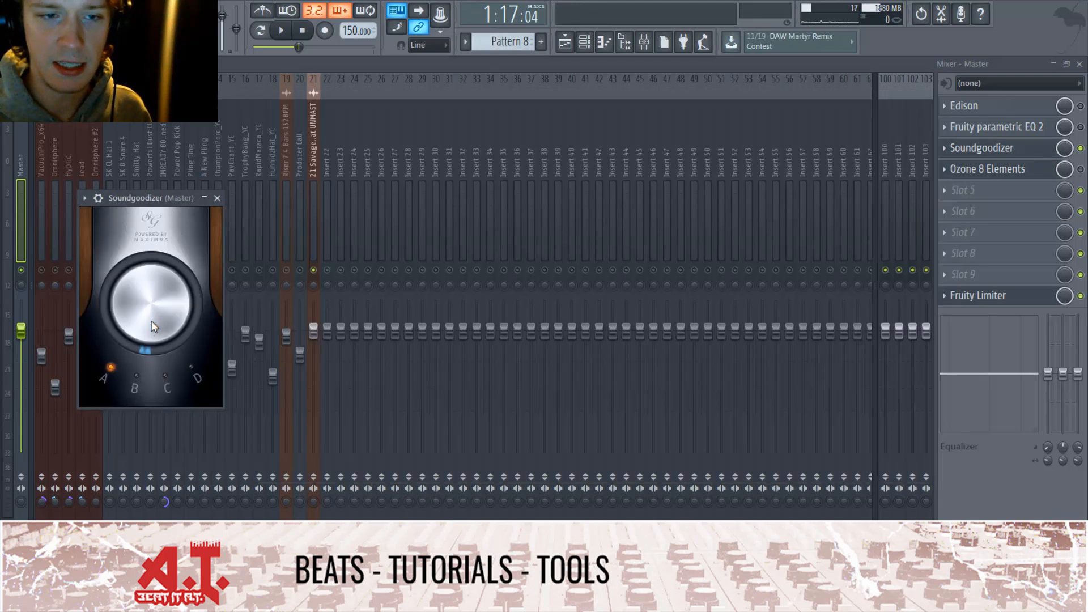
left_click(217, 198)
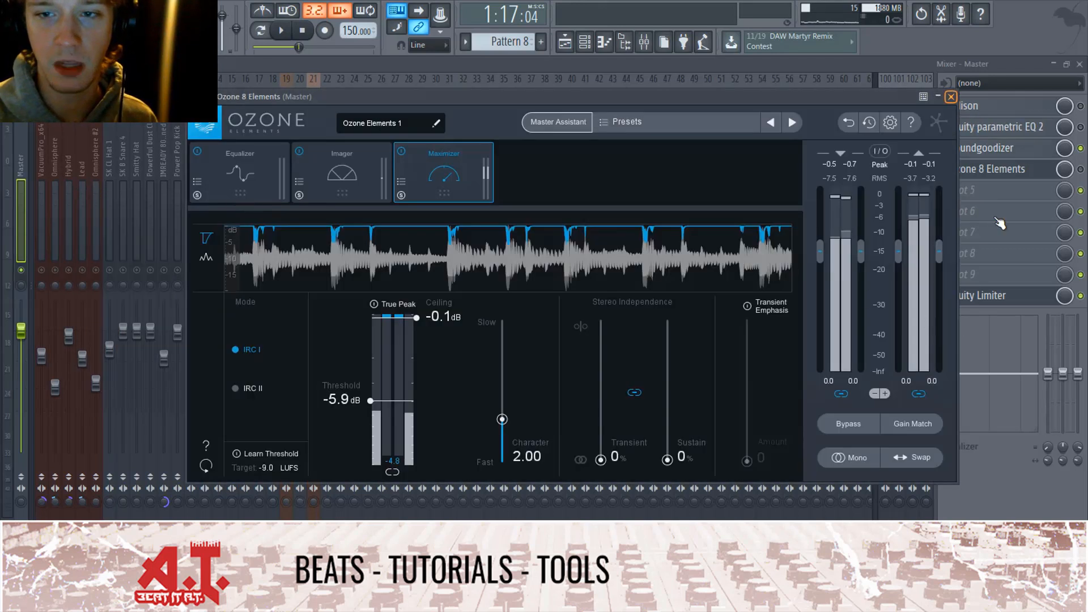
left_click(951, 97)
- Load a new Ozone 8 Elements into slot 5 of the Master track
left_click(979, 190)
mouse_move(1008, 208)
left_click(1019, 165)
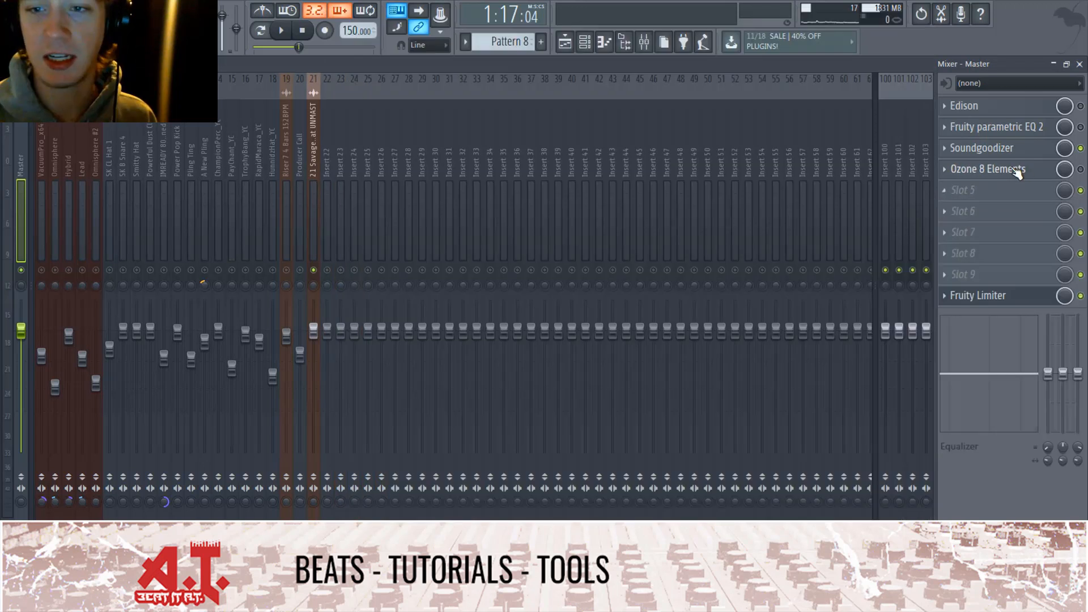
left_click(976, 192)
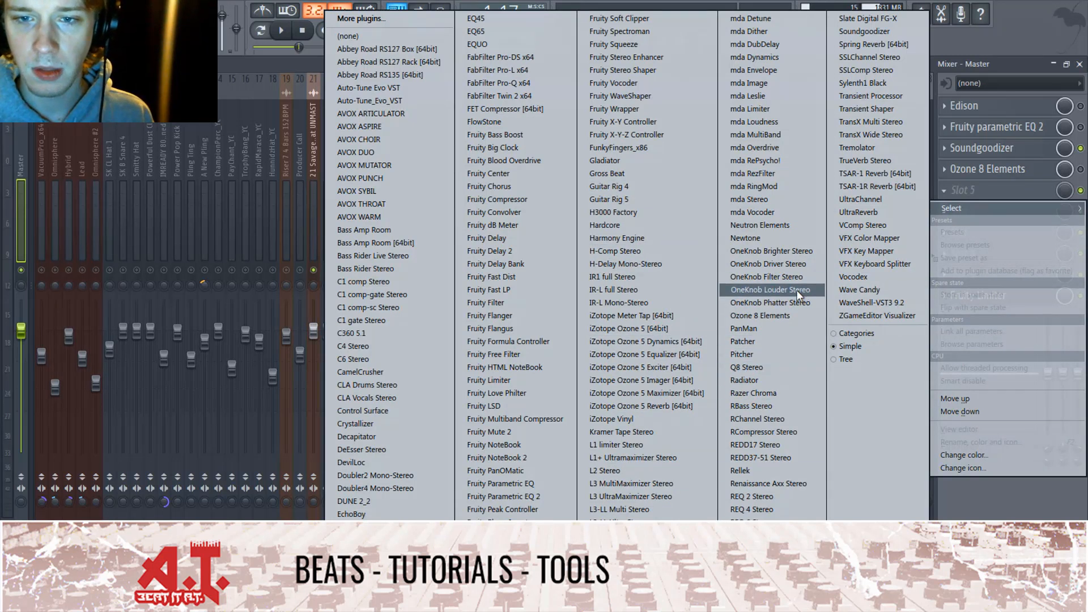
left_click(789, 318)
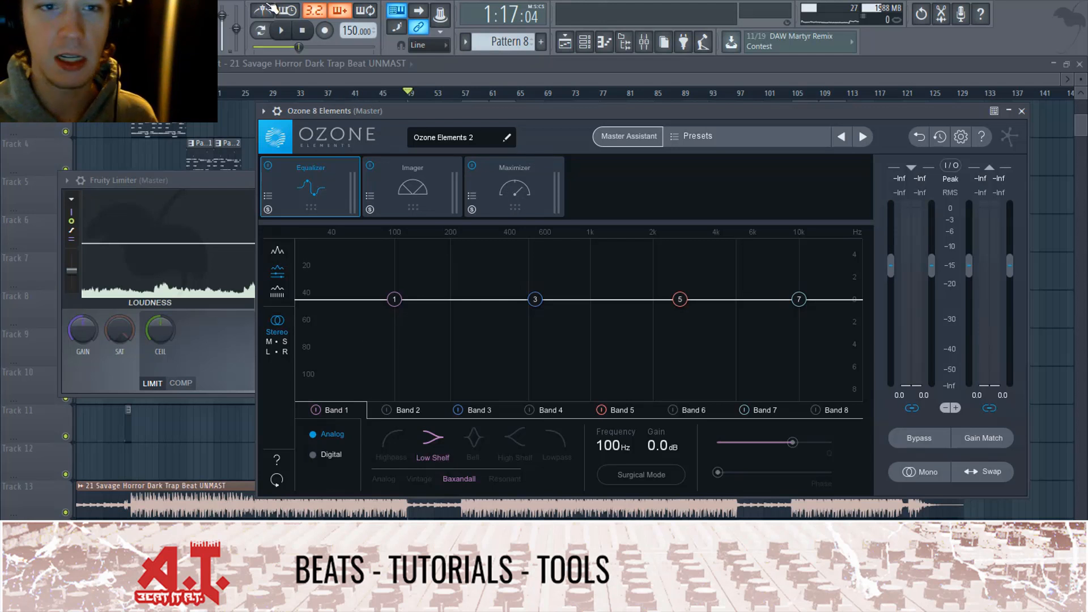
- Play the beat and examine its spectrum in the Ozone equalizer, selecting band 3 and switching between the display views
left_click(282, 30)
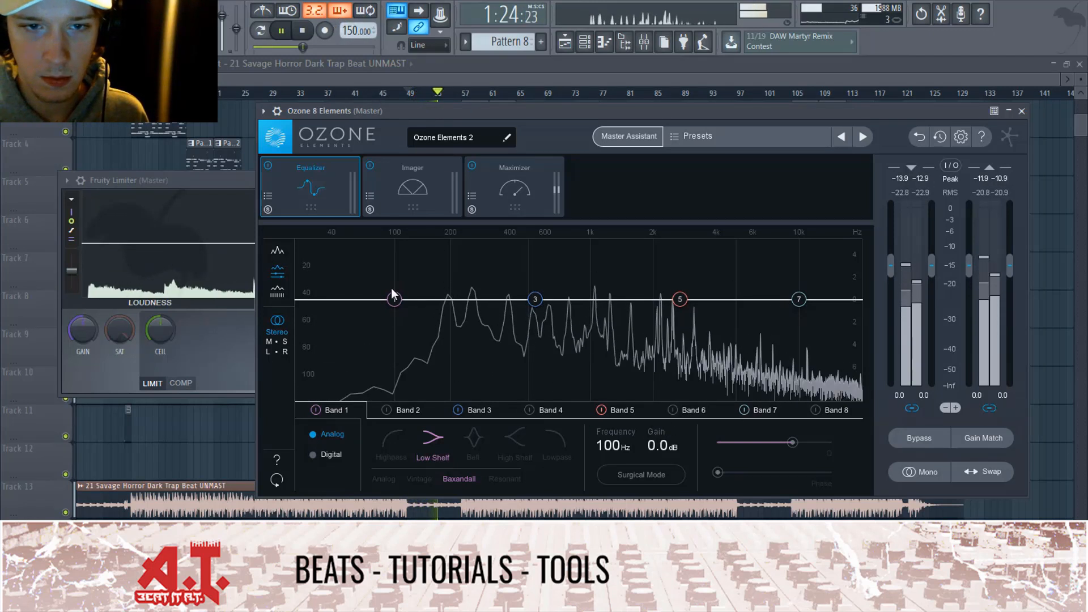
left_click(534, 299)
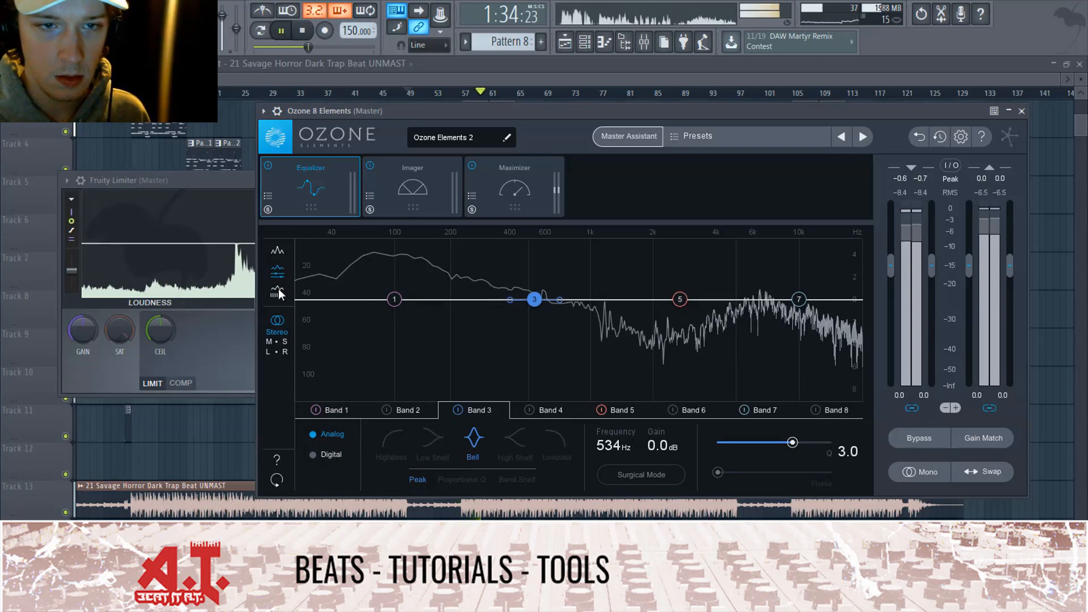
left_click(278, 251)
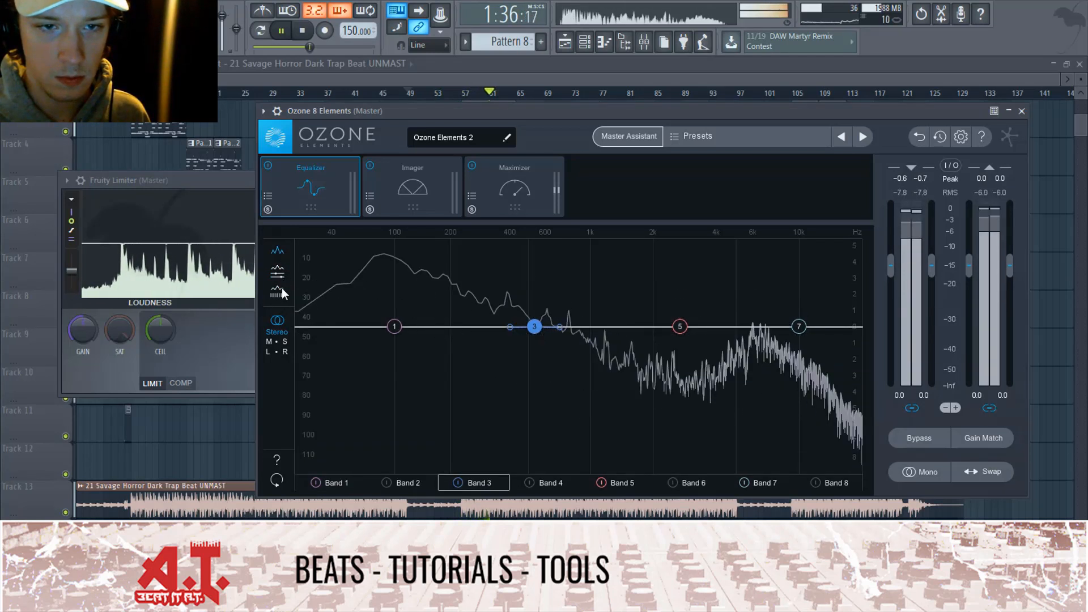
left_click(281, 289)
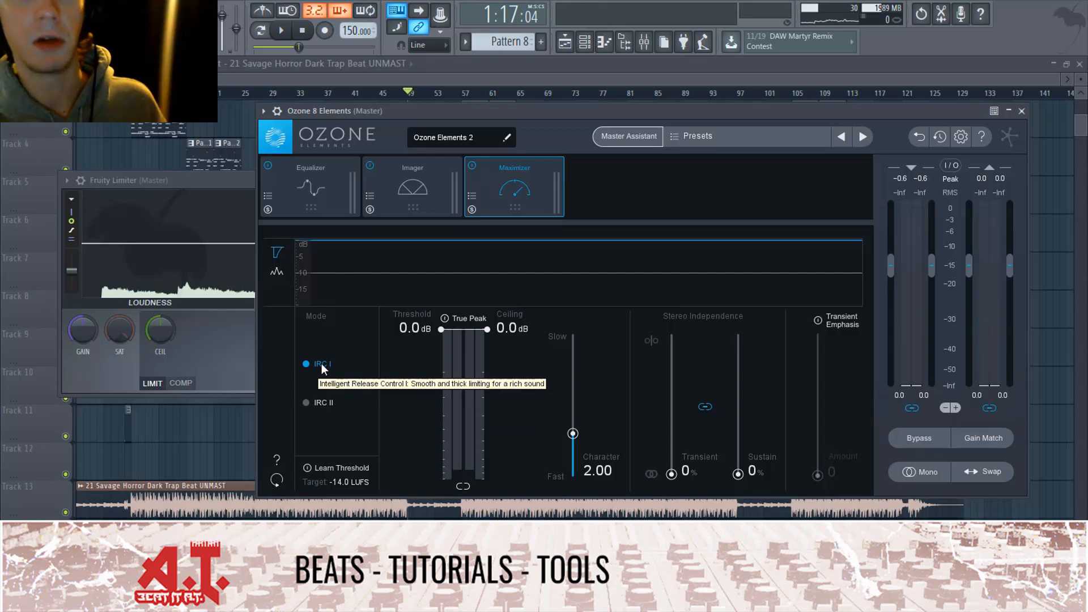
- Set the Ozone Maximizer's mode to IRC II
left_click(328, 406)
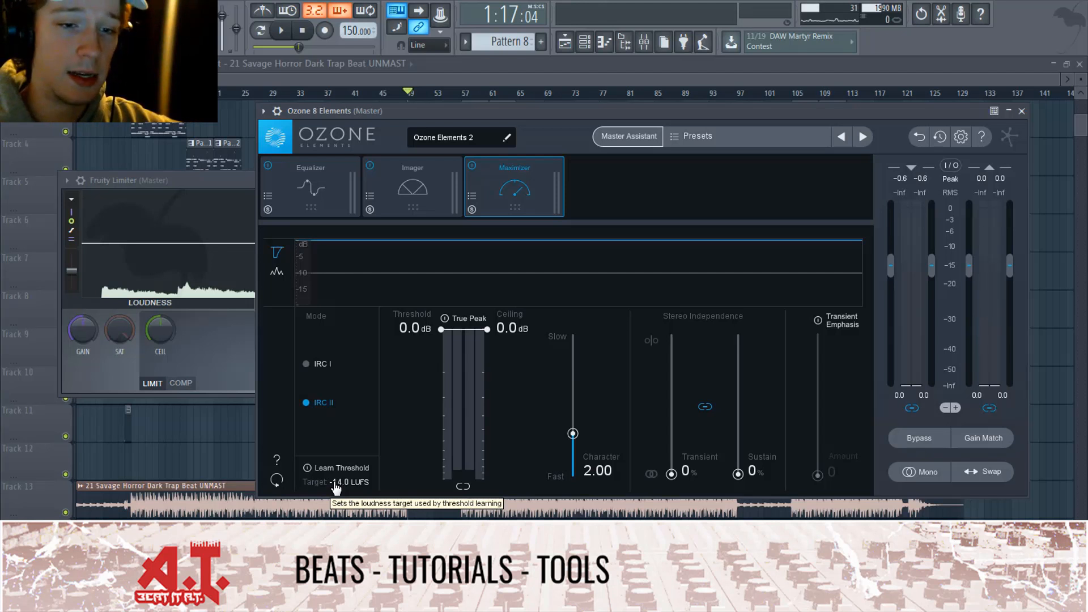
- Load WaveShell-VST3 9.2 into slot 8 of the Master track and choose the WLM Plus Stereo loudness meter in it
left_click(651, 46)
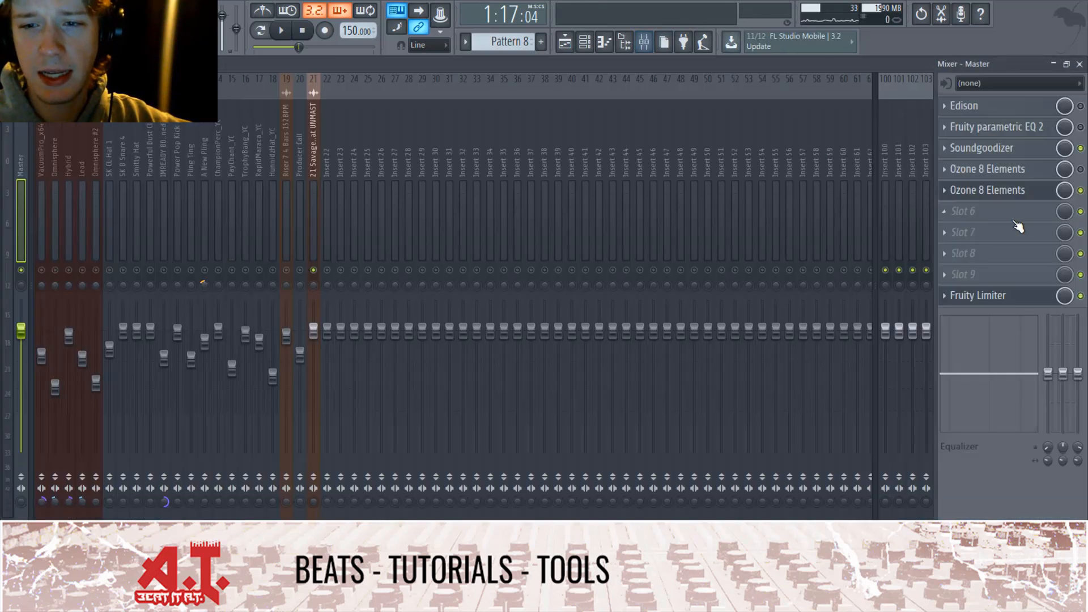
left_click(959, 253)
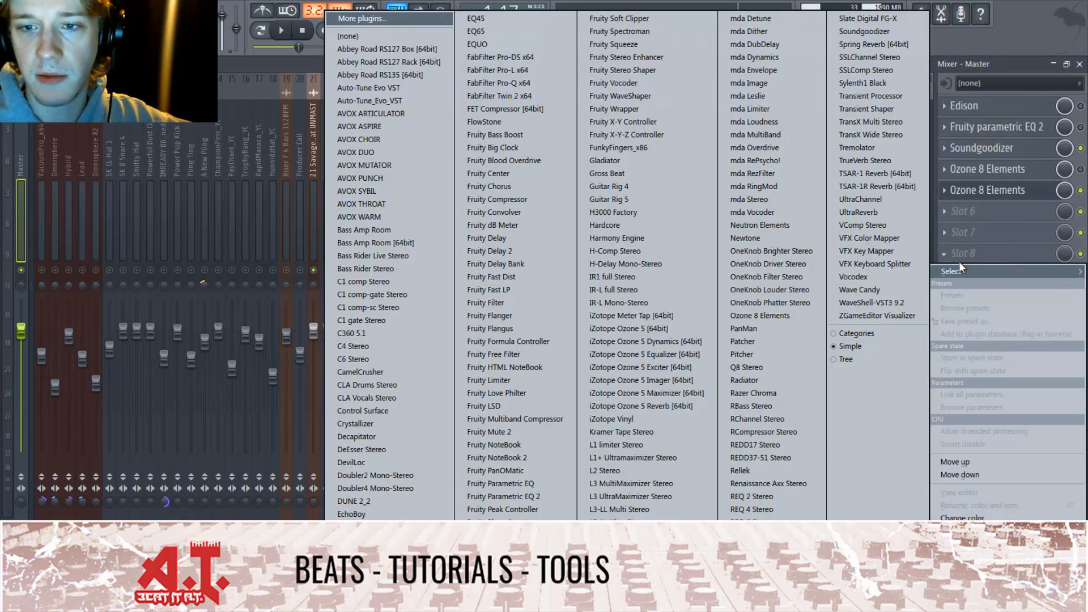
left_click(900, 303)
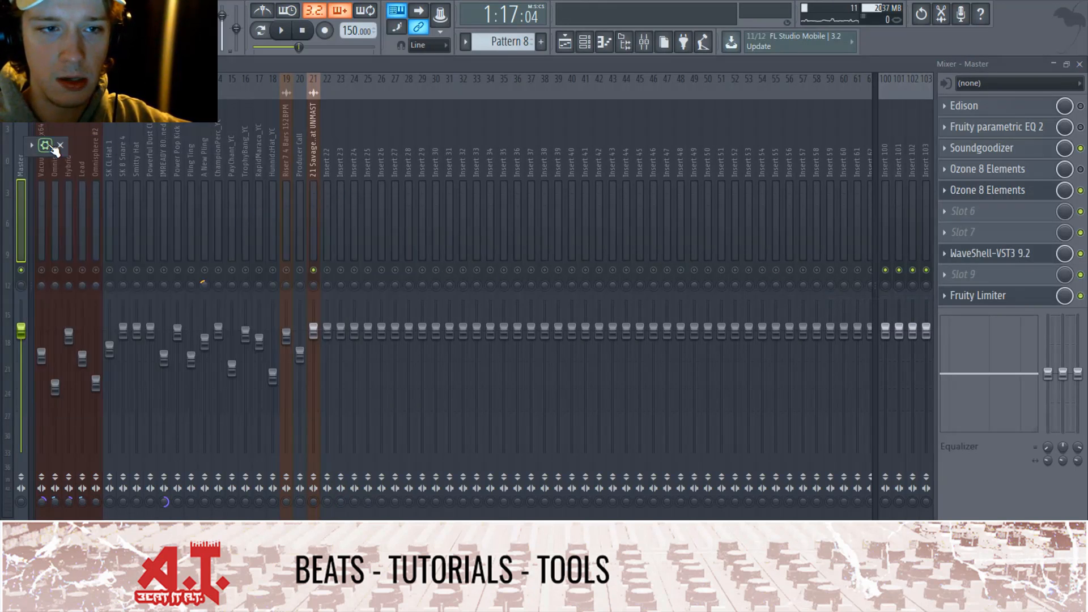
left_click(289, 252)
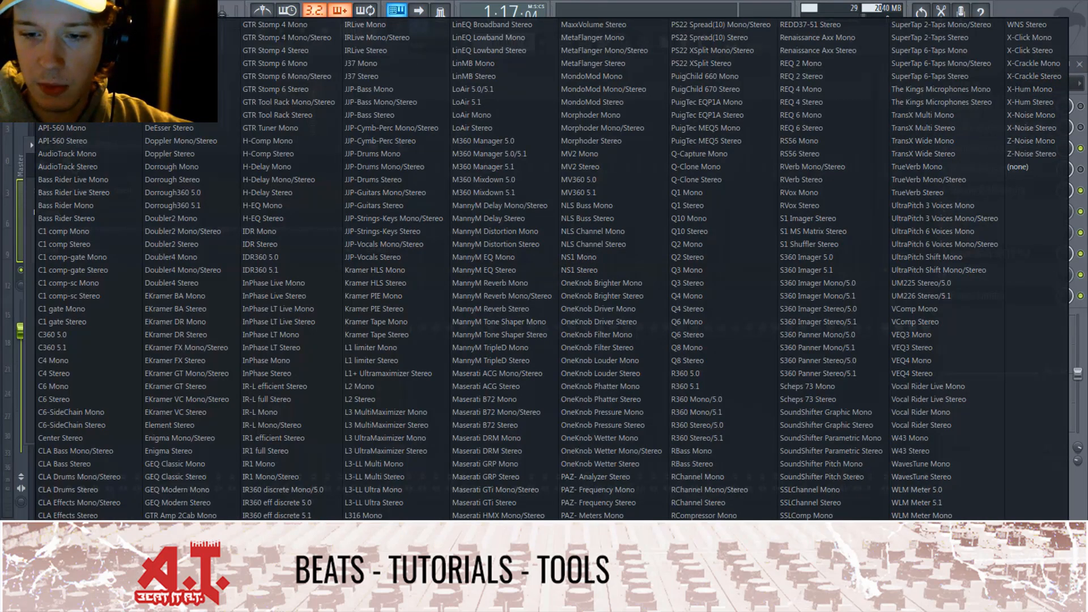
left_click(243, 225)
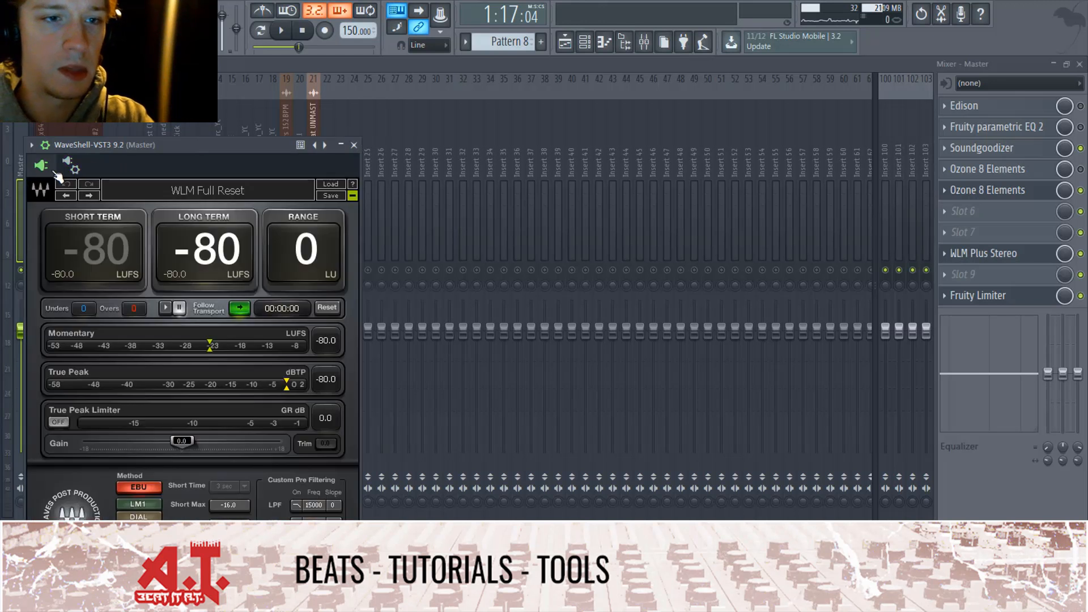
- Play the beat, read its loudness in the WLM meter and watch the signal in the Ozone 8 Elements Maximizer
left_click(280, 30)
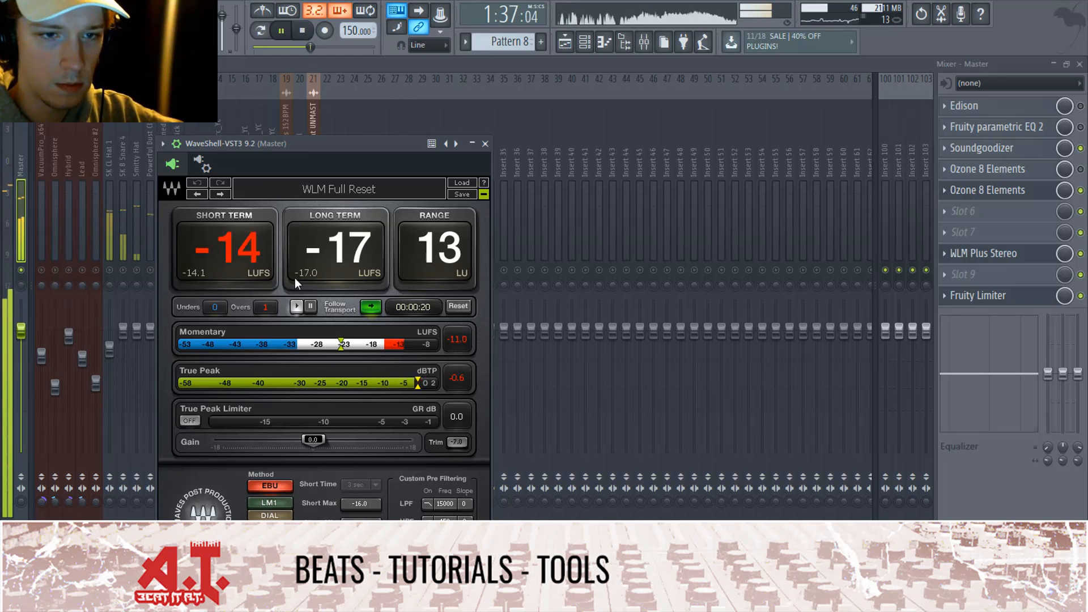
left_click(985, 194)
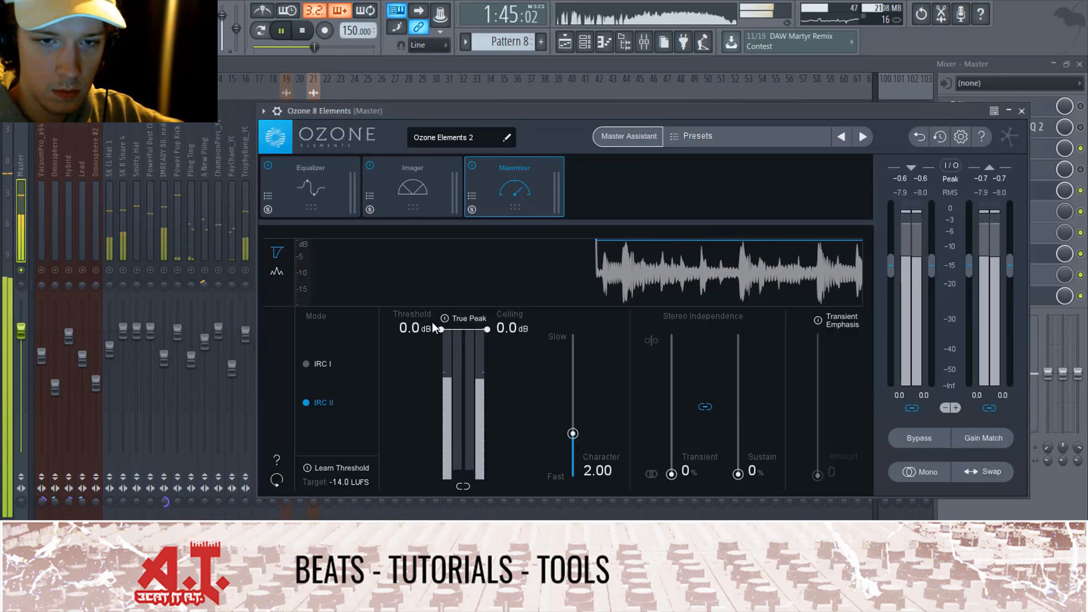
left_click_drag(439, 328, 439, 305)
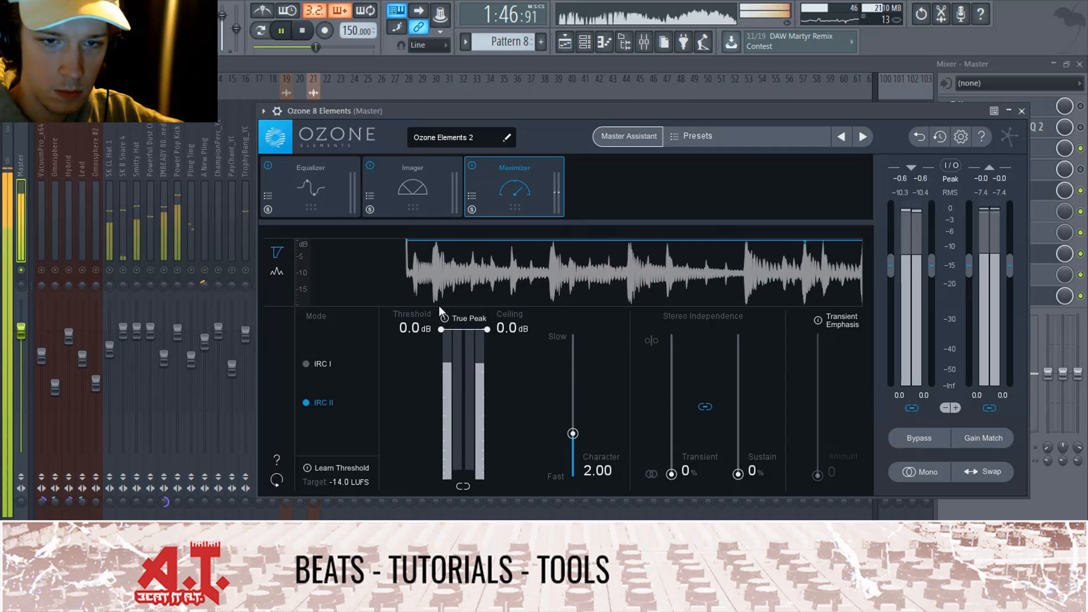
key("space")
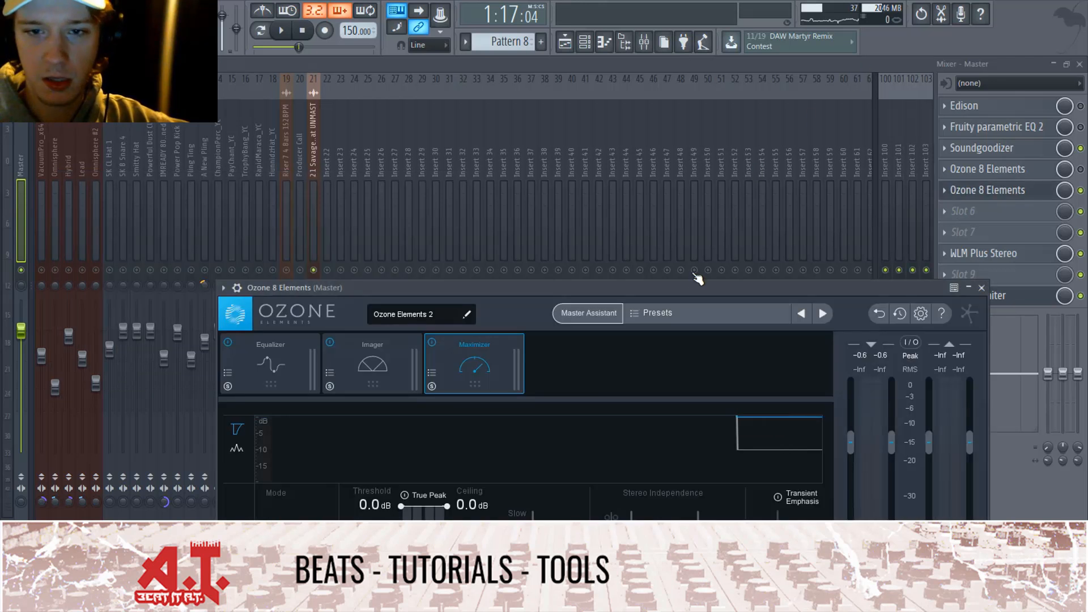
- Move the Ozone 8 Elements window fully into view and set the Maximizer's Character to 2.10
left_click_drag(685, 285, 682, 72)
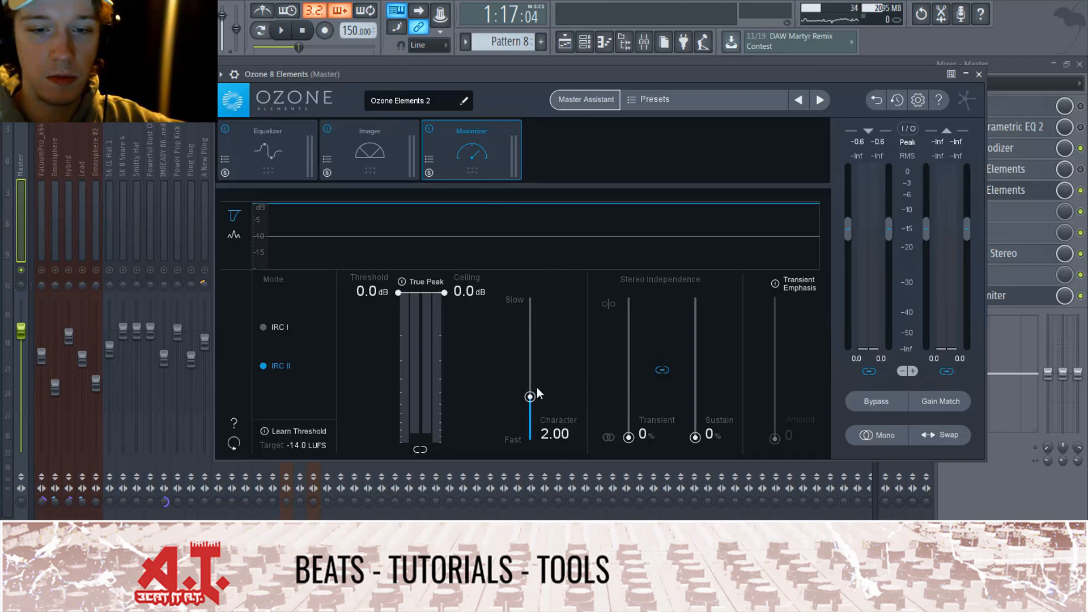
left_click_drag(533, 396, 598, 394)
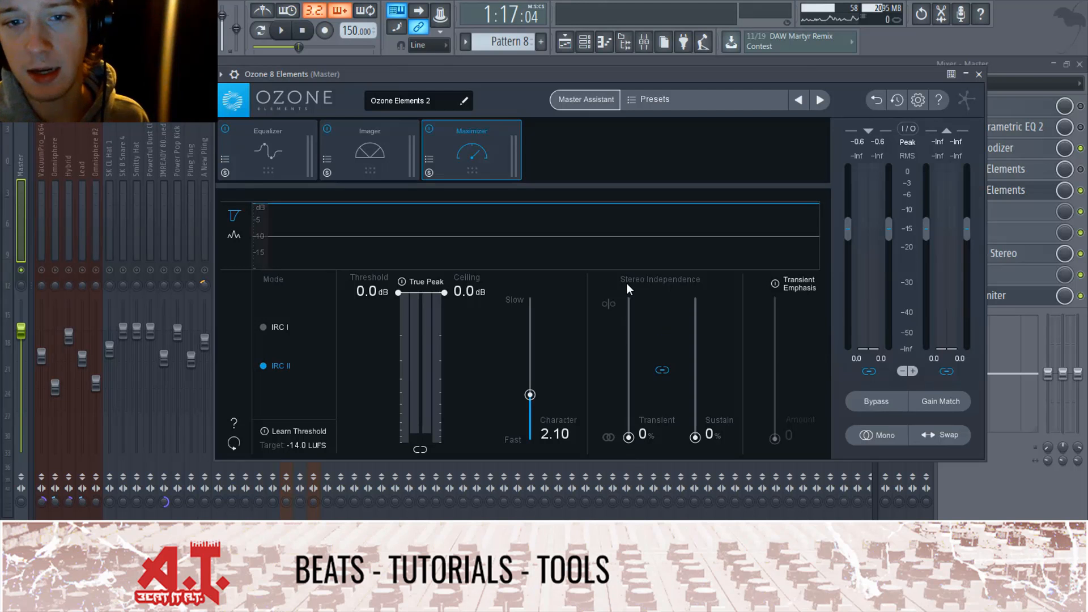
left_click_drag(641, 429, 613, 505)
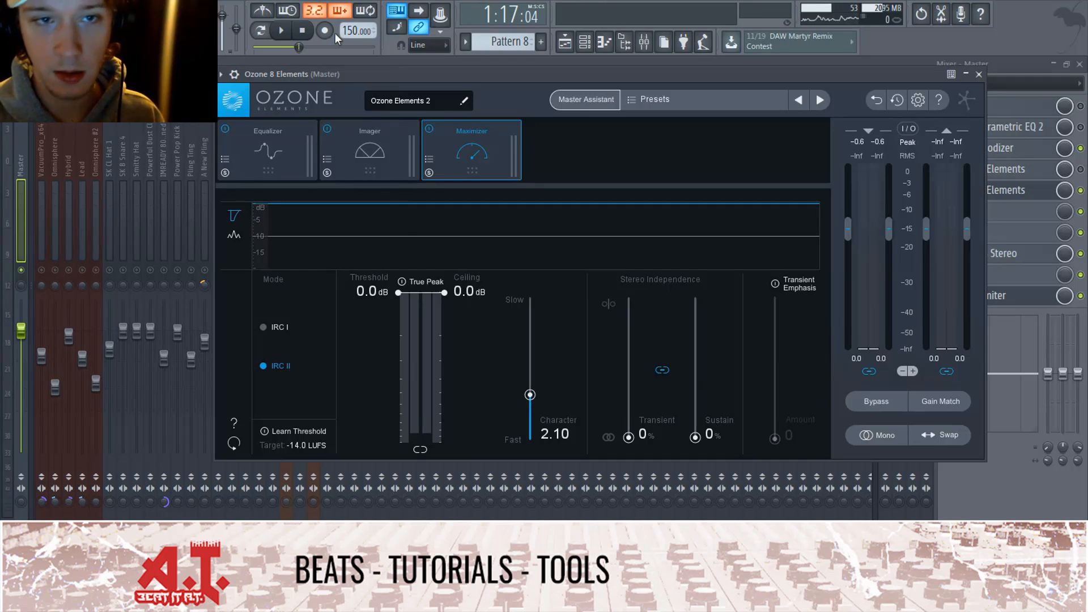
- Play the beat through its quiet and loud sections and examine the waveform and levels in the Maximizer
left_click(281, 30)
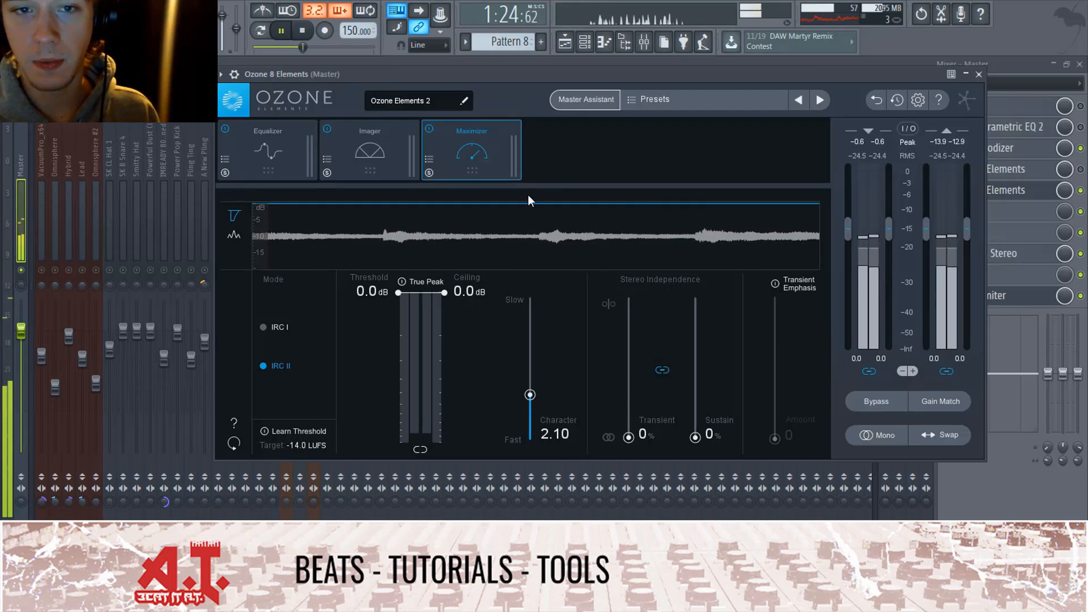
left_click(302, 31)
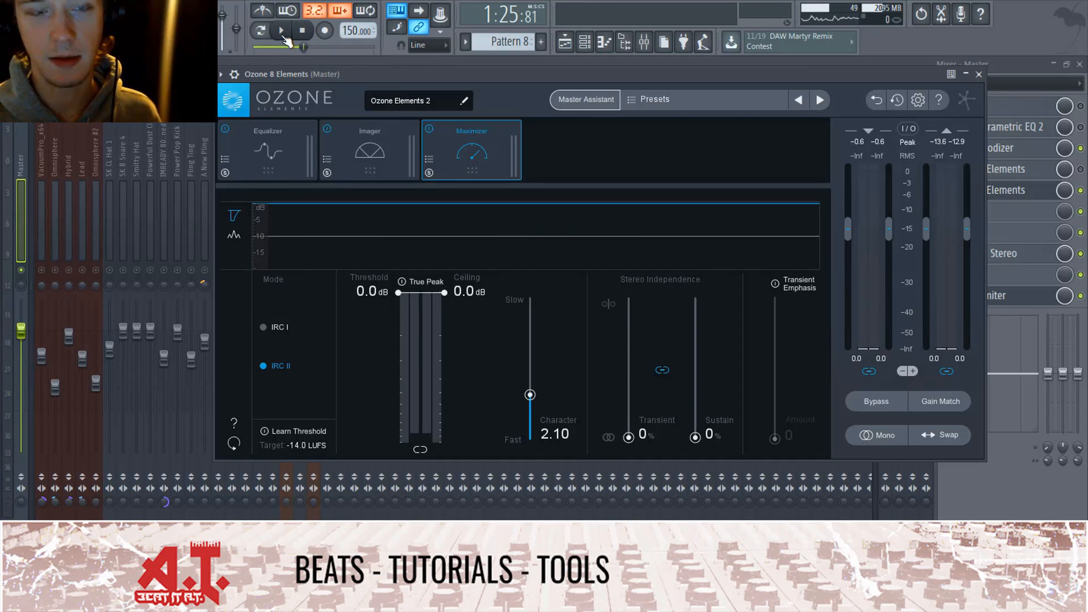
left_click(281, 30)
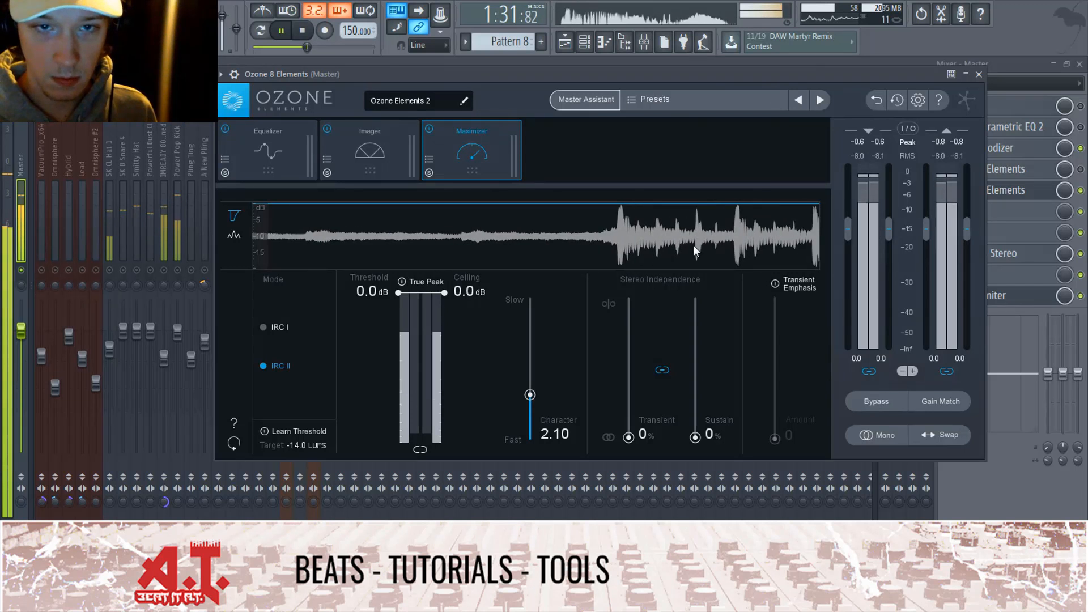
key("space")
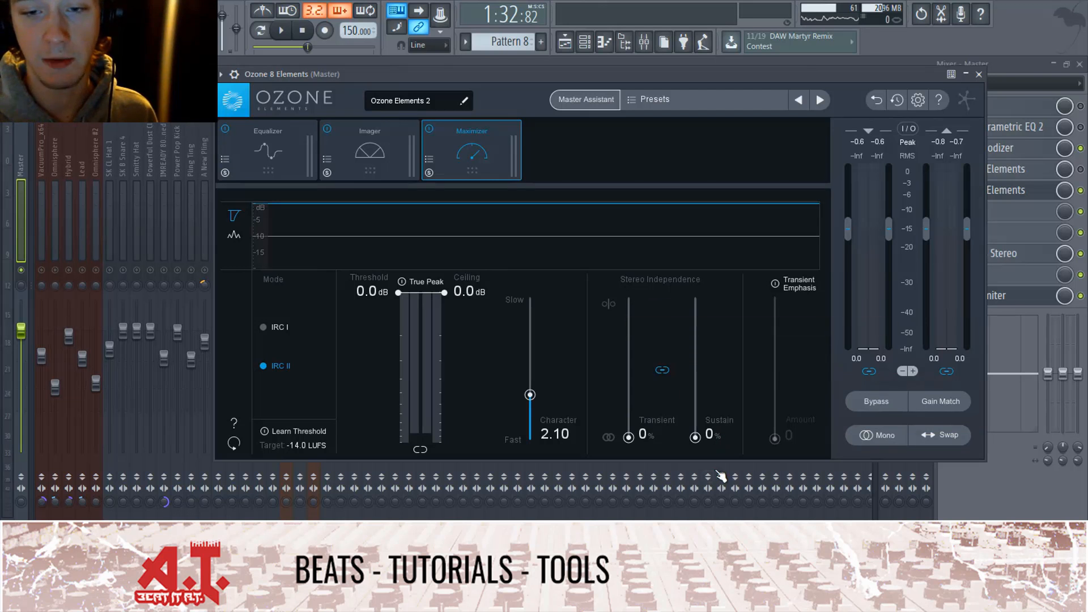
- Unlink the Transient and Sustain sliders of the Maximizer's Stereo Independence and look over the Imager module
left_click_drag(699, 436, 726, 472)
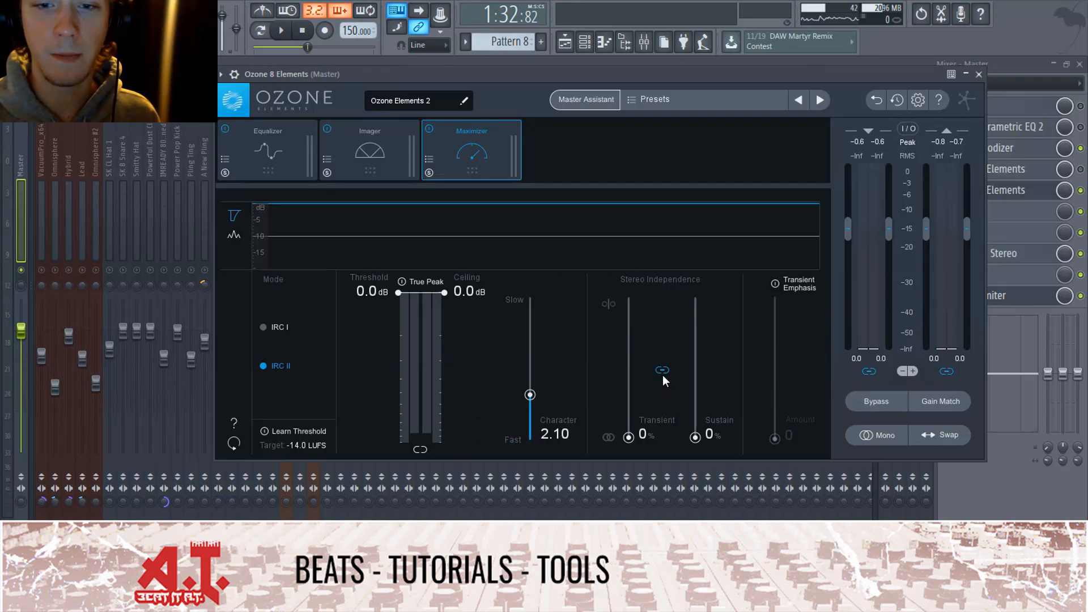
mouse_move(657, 416)
left_mouse_down()
mouse_move(643, 369)
mouse_move(663, 421)
left_mouse_up()
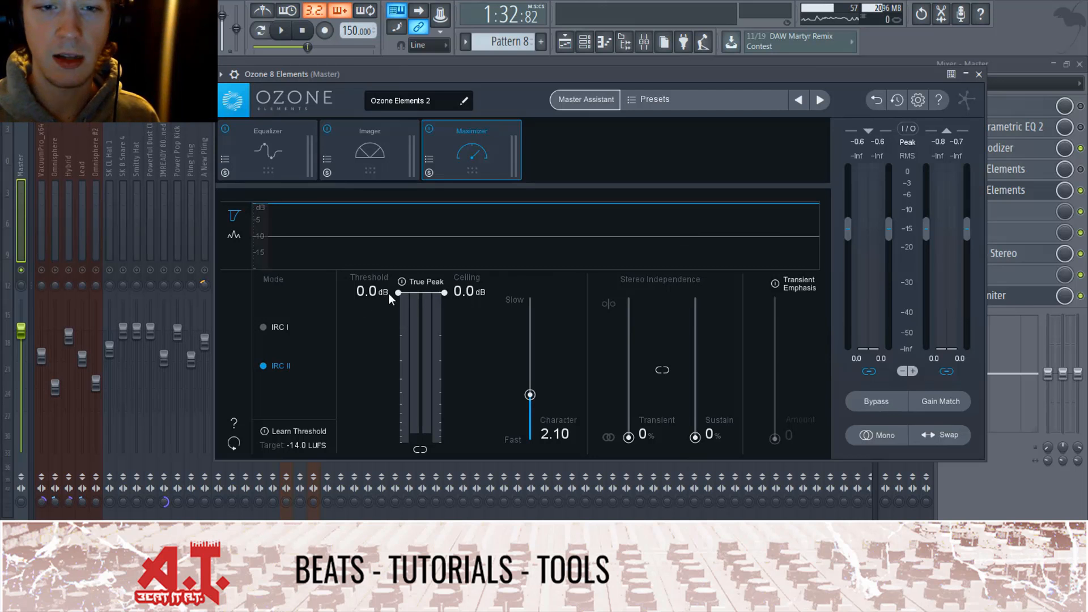
mouse_move(397, 293)
left_mouse_down()
mouse_move(398, 315)
mouse_move(401, 291)
left_mouse_up()
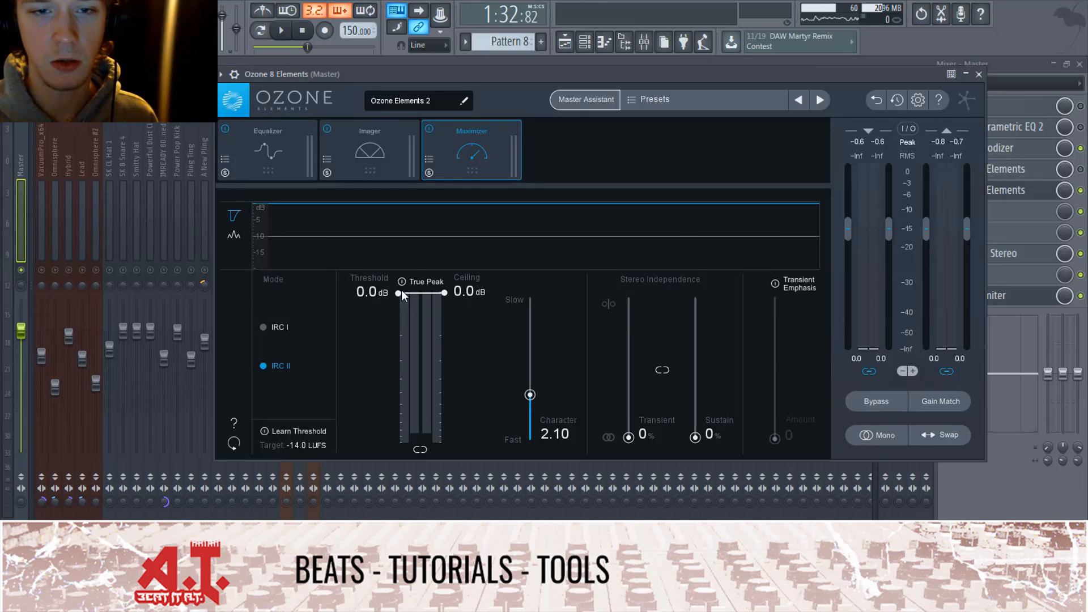
left_click(380, 142)
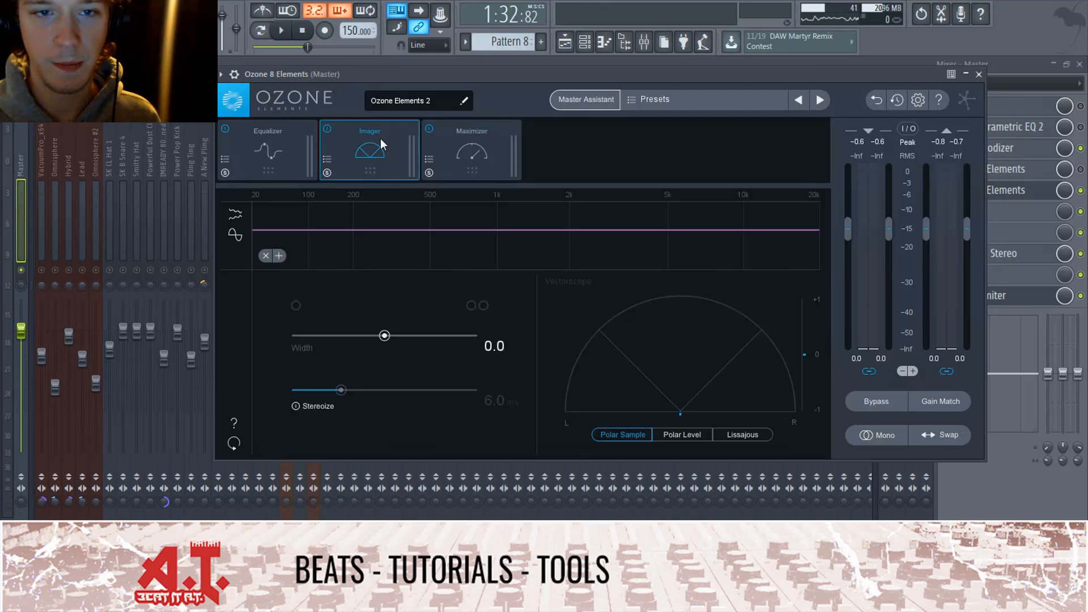
left_click(475, 165)
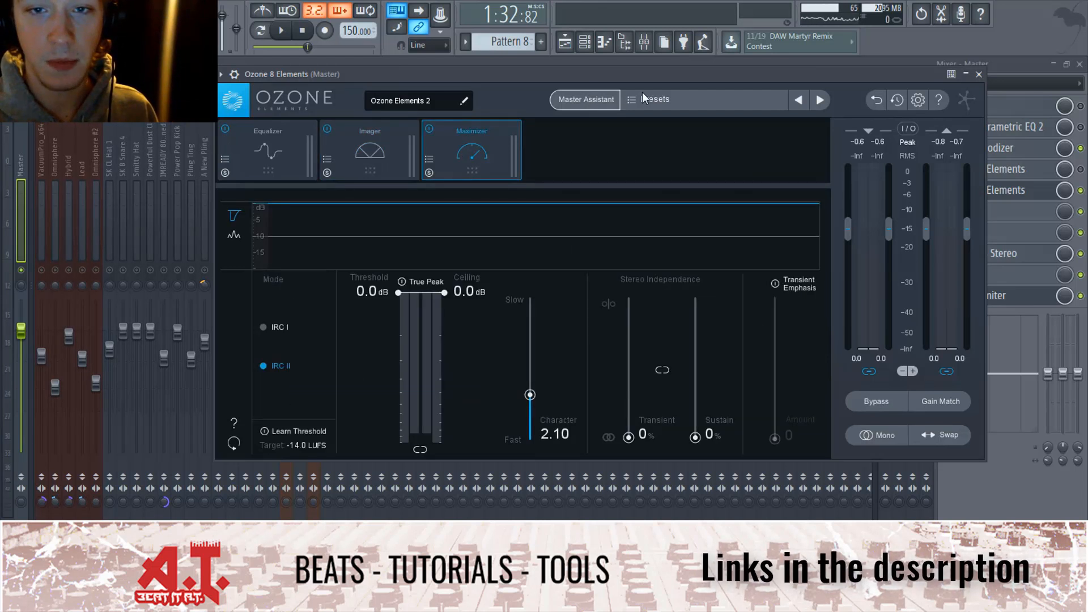
- Run the Master Assistant with the Streaming target while the beat plays from 0:24 and accept its suggestion
left_click(583, 101)
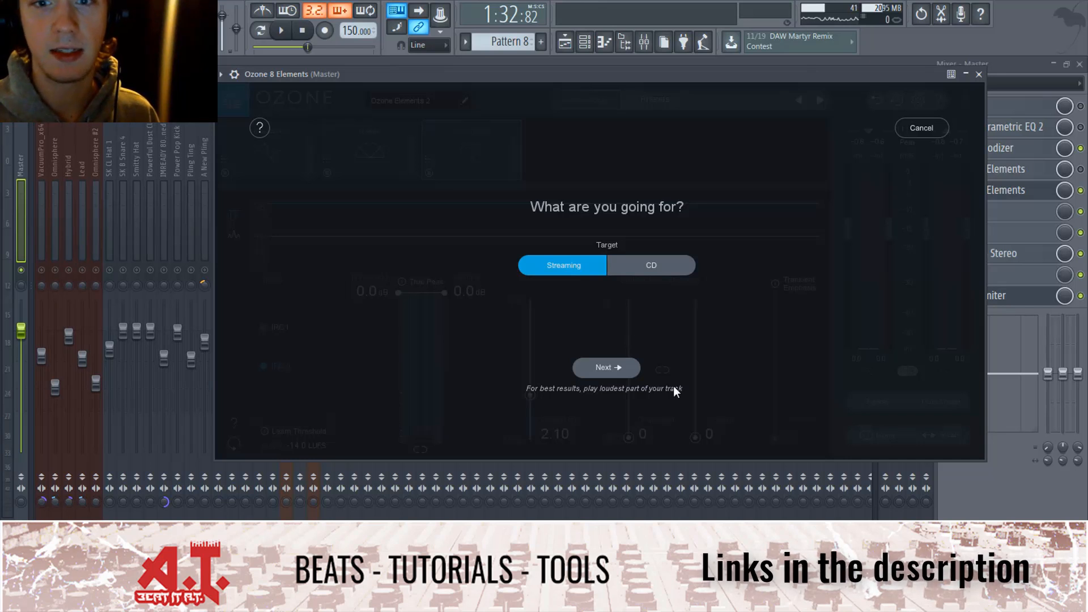
left_click(626, 368)
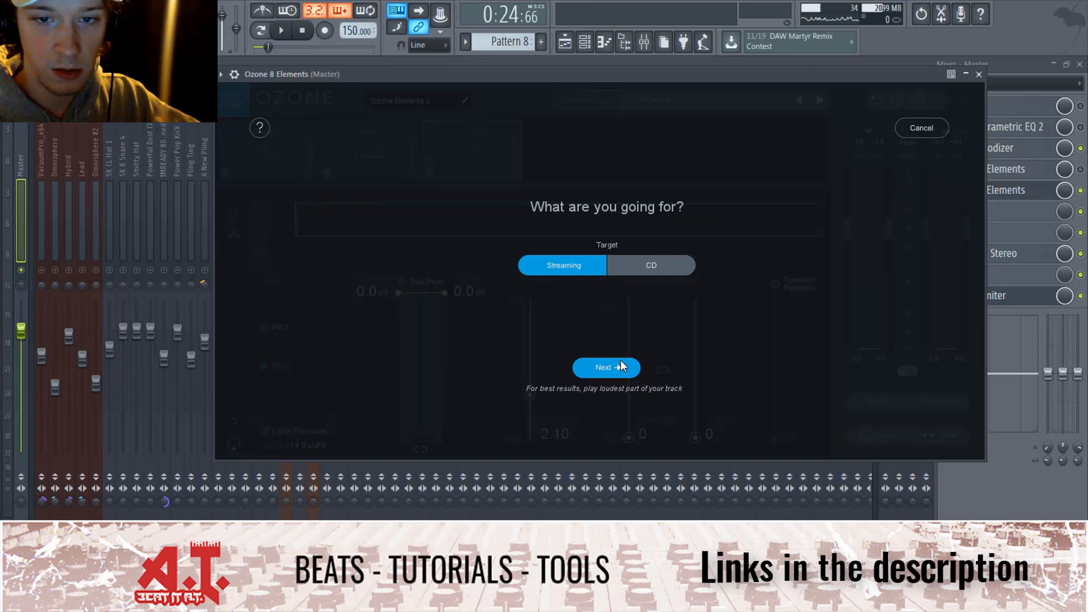
left_click(622, 365)
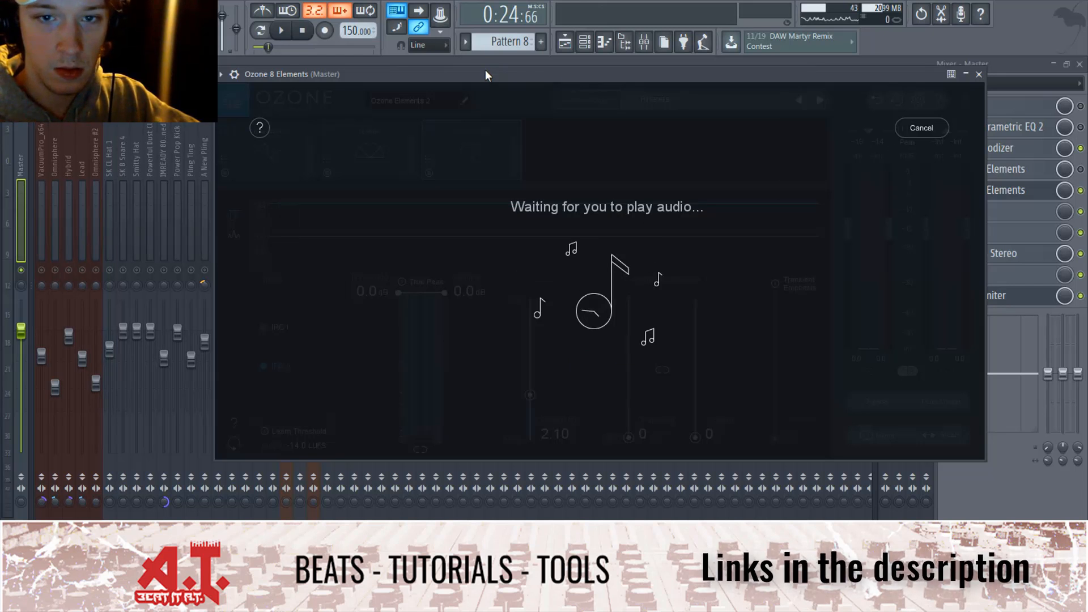
key("space")
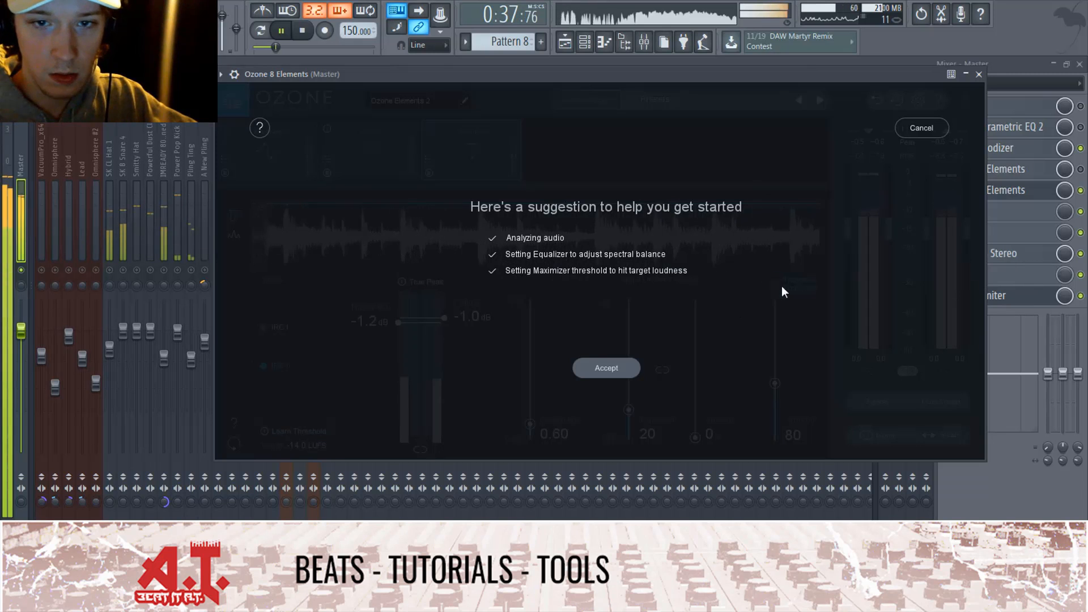
left_click(628, 366)
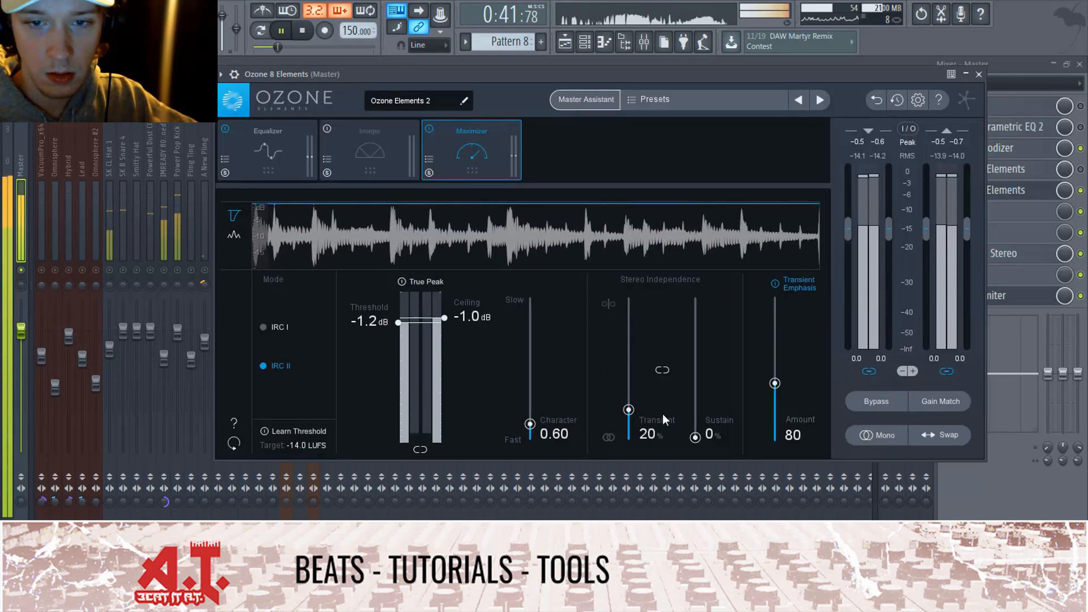
- Check the playing beat's loudness in the WLM Plus Stereo meter, and stop with the song position moved back to 0:15
left_click(1014, 264)
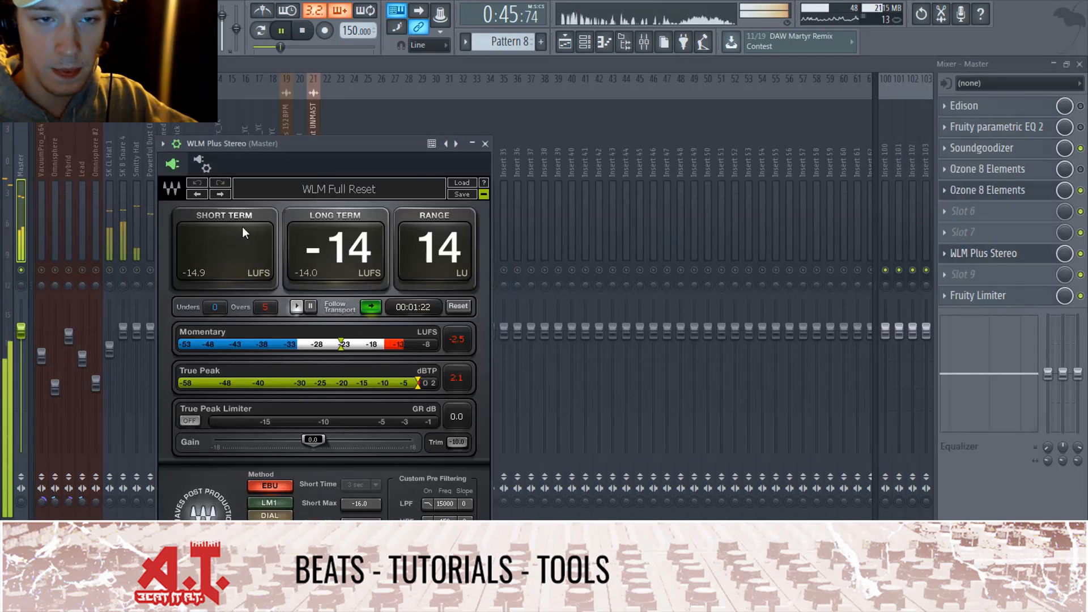
left_click(302, 31)
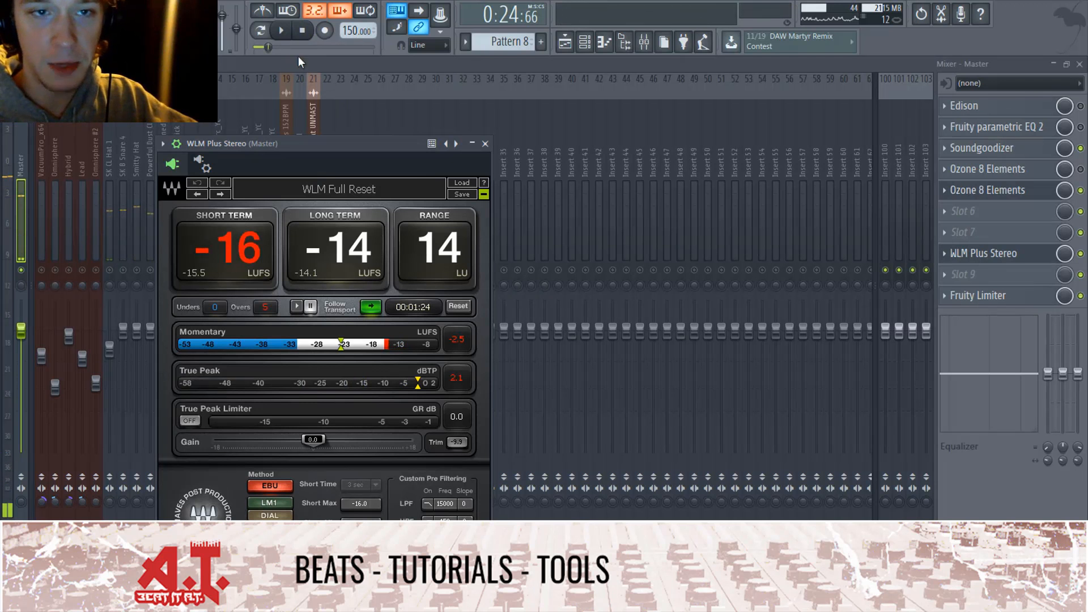
left_click_drag(268, 47, 263, 48)
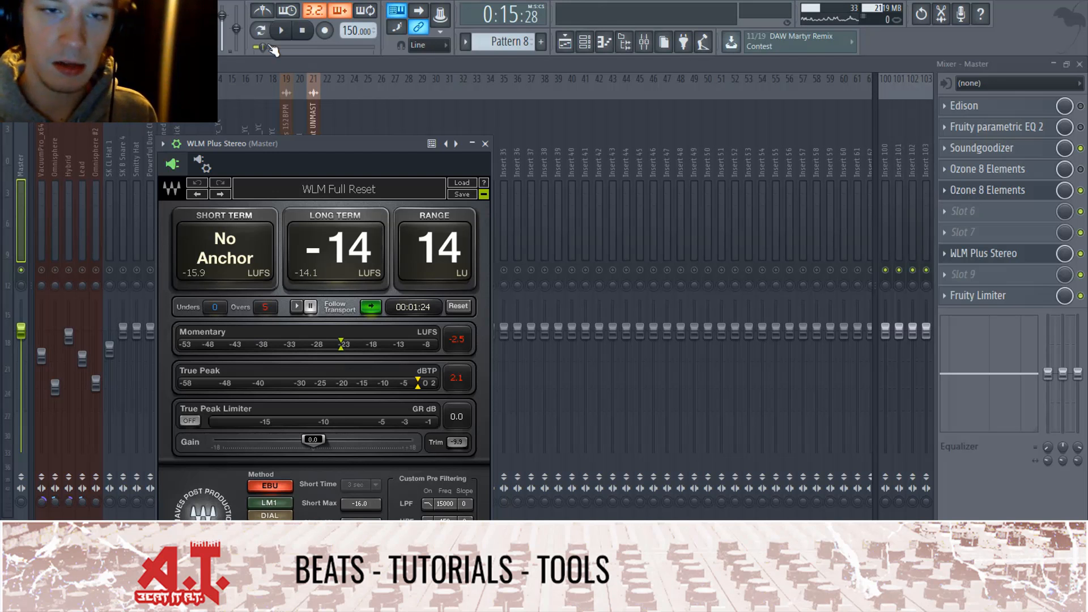
- Set the Ceiling of the active Ozone 8 Elements Maximizer on the Master track to -0.5 dB
left_click(984, 196)
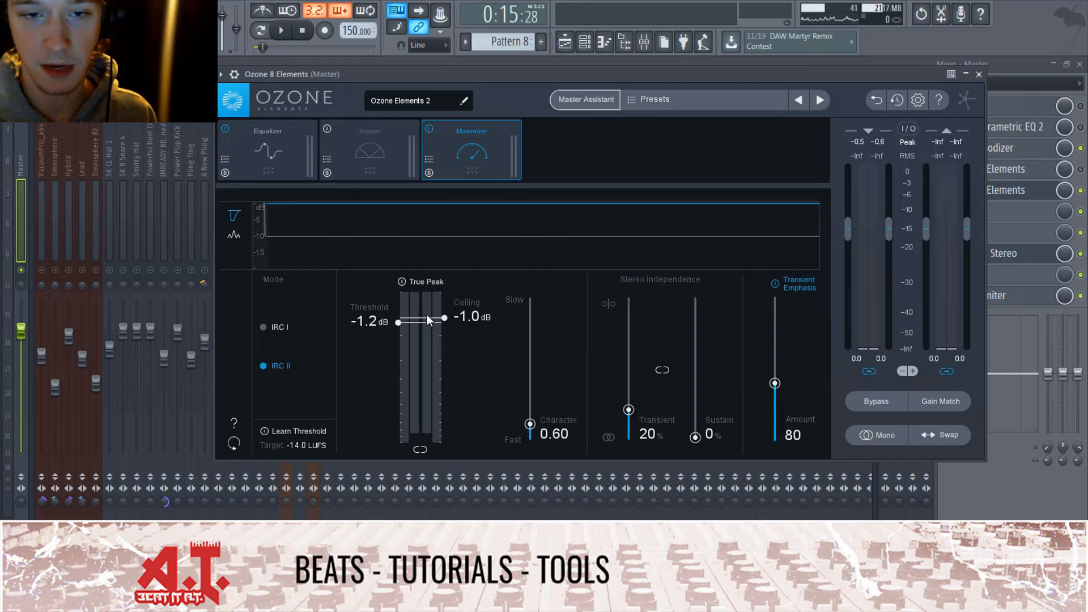
left_click_drag(447, 316, 454, 307)
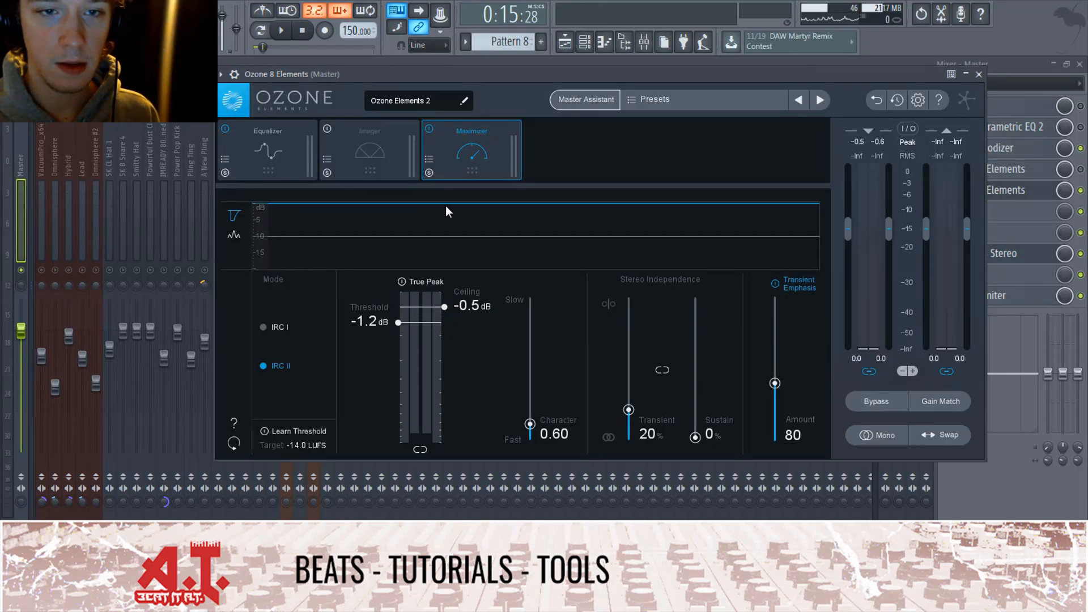
- Play the beat and examine the Ozone equalizer curve, comparing the Digital and Analog modes with band 1 selected
left_click(396, 168)
left_click(305, 147)
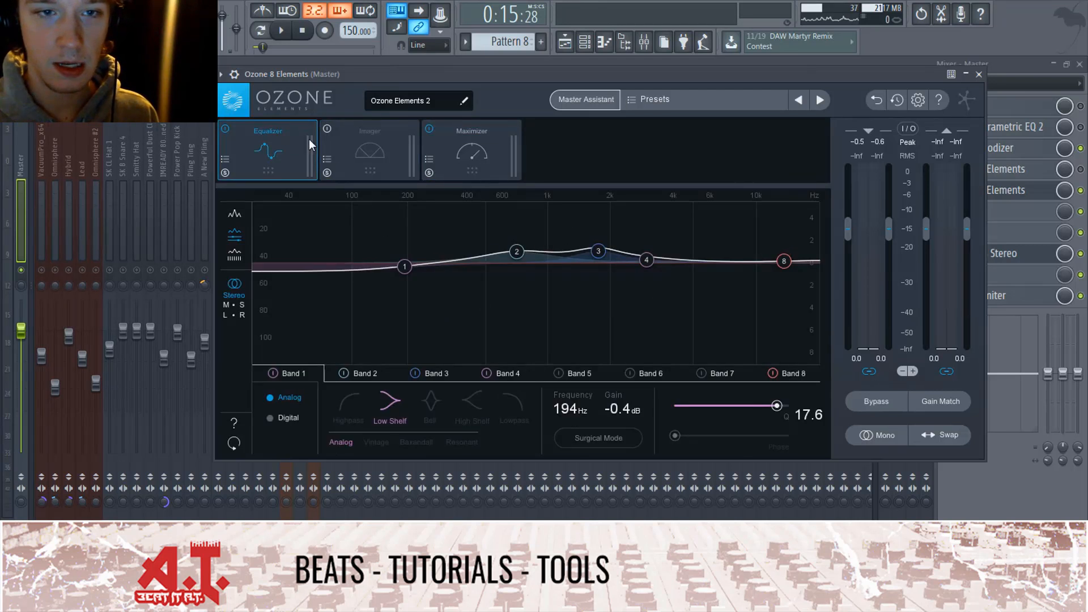
left_click(281, 30)
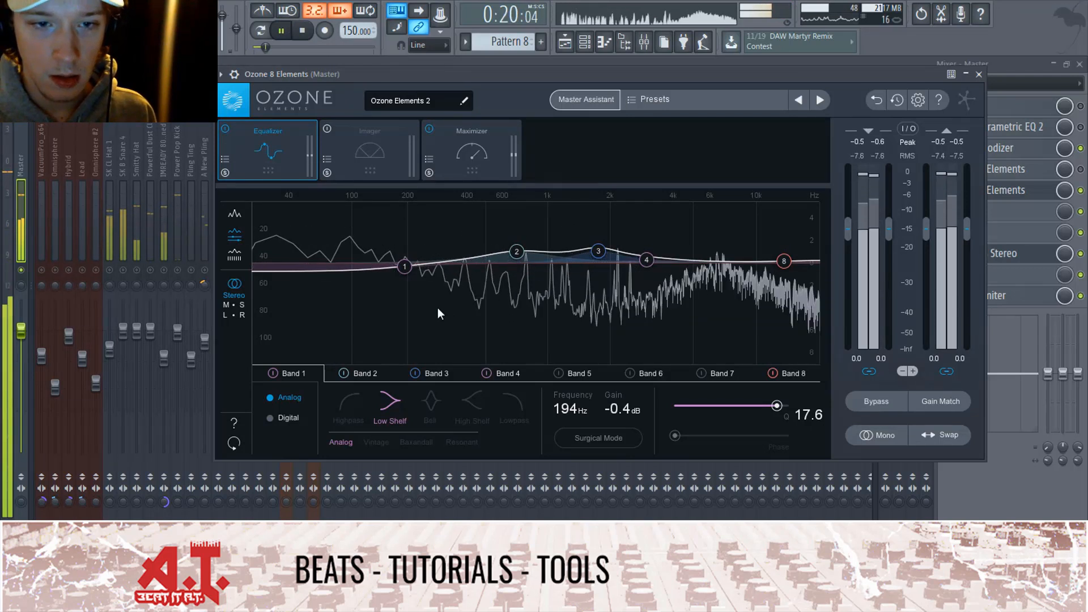
left_click_drag(398, 267, 407, 267)
left_click(294, 416)
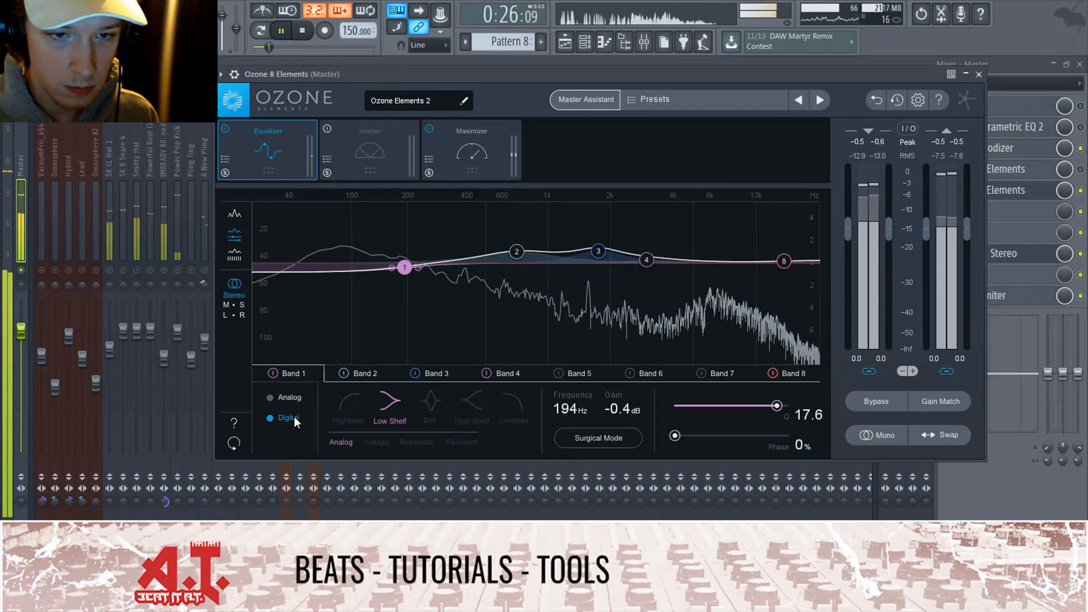
left_click(298, 402)
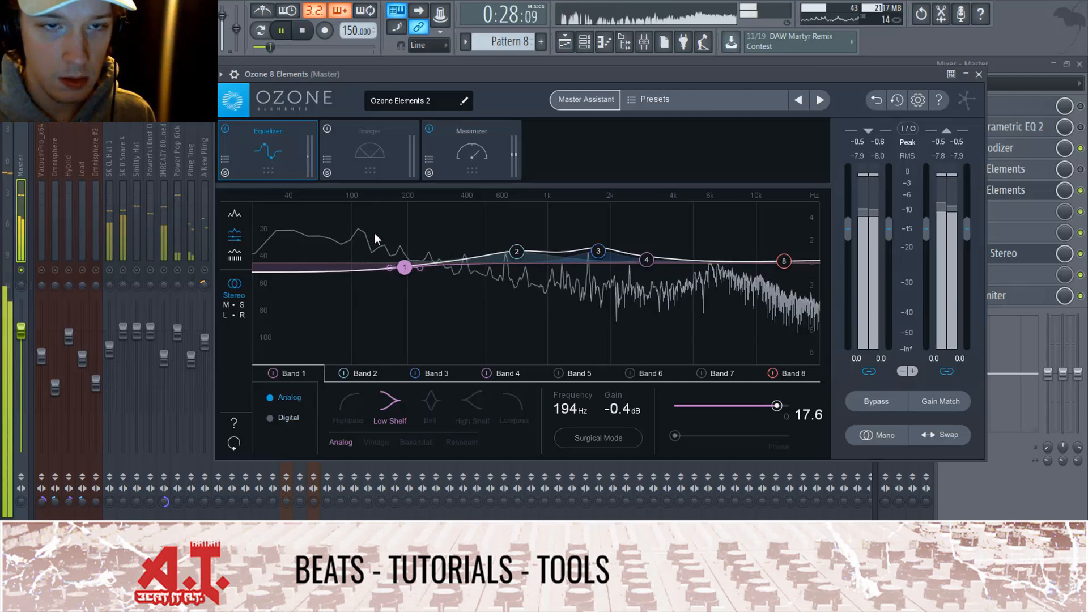
key("space")
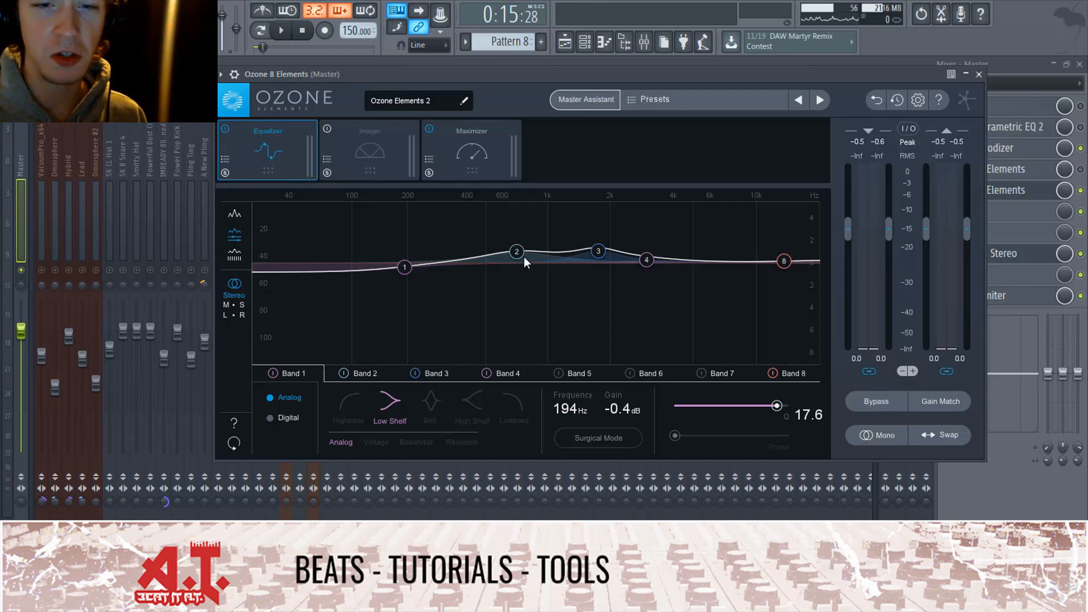
- Set equalizer band 2 to 709 Hz with 0.9 dB gain and return to the Maximizer
left_click(521, 250)
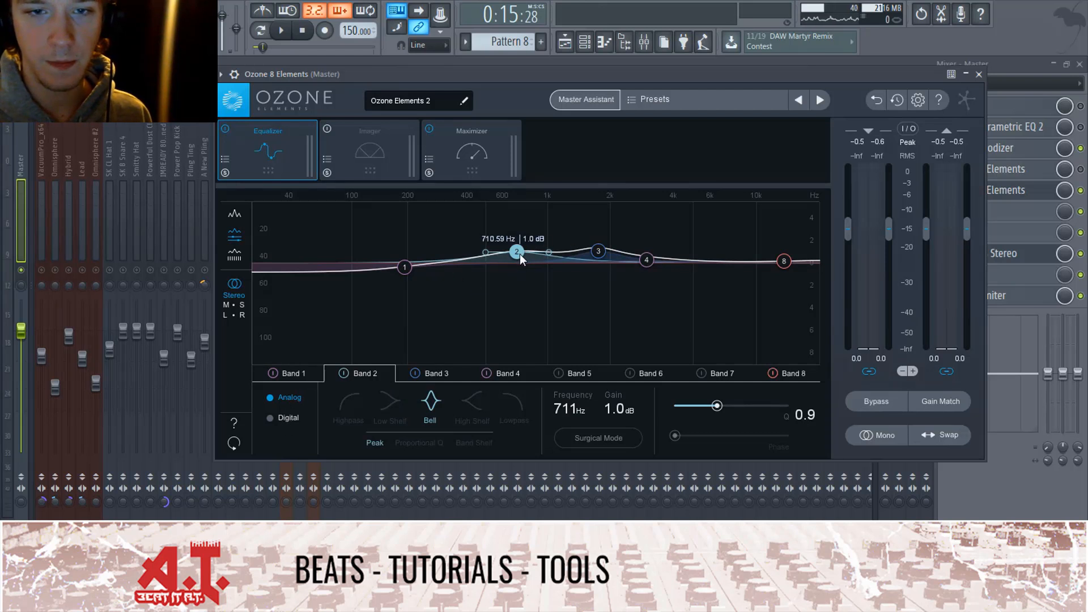
left_click_drag(520, 255, 520, 256)
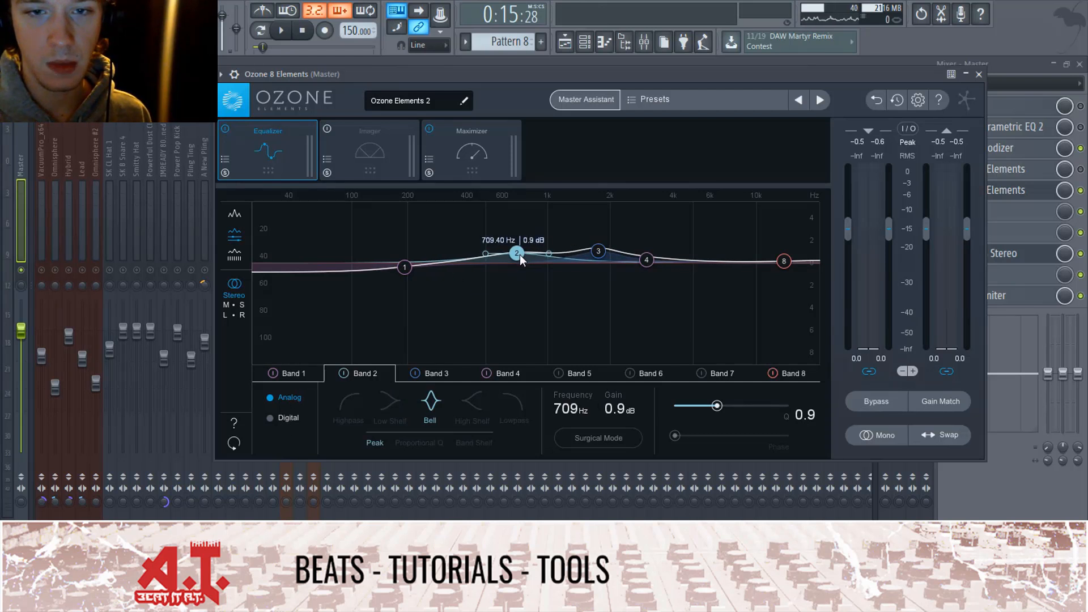
left_click(598, 251)
left_click(453, 154)
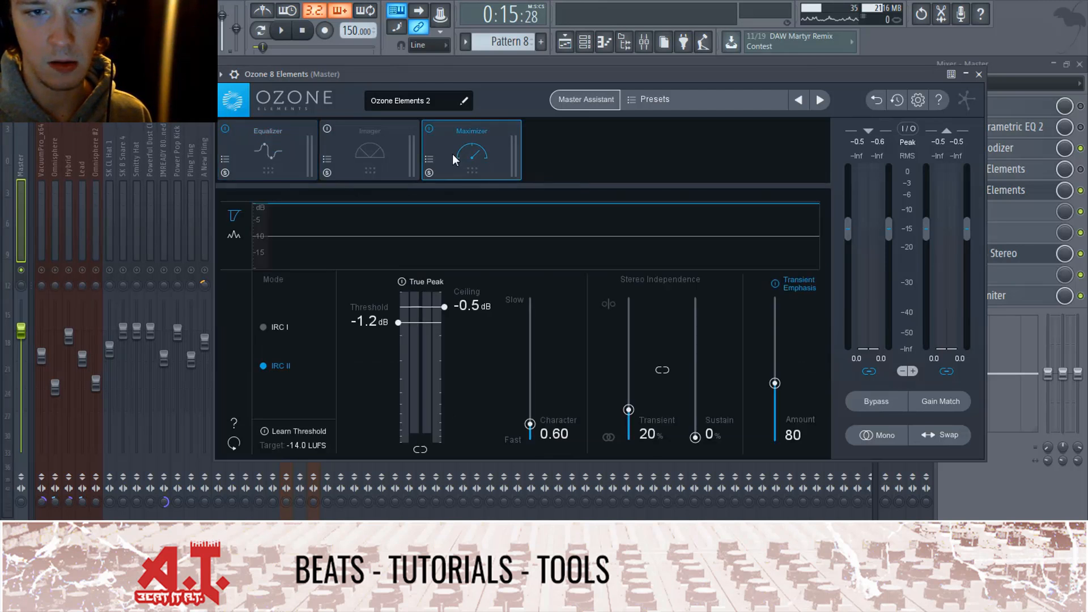
left_click(378, 159)
left_click(453, 163)
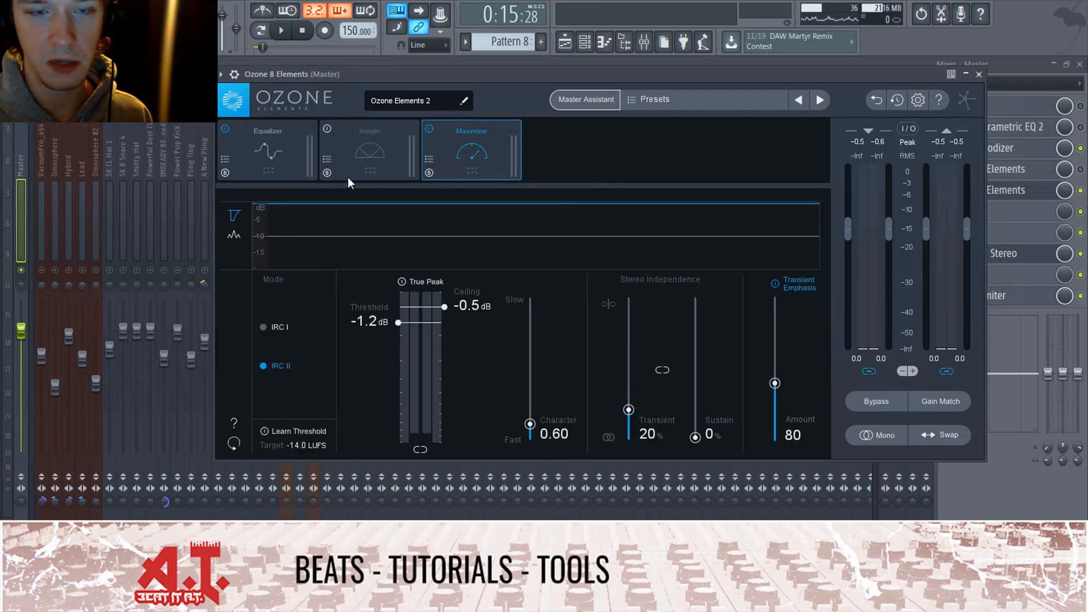
- Remove the band 2 adjustment and reset the whole Ozone 8 Elements Equalizer to its flat default curve
left_click(303, 148)
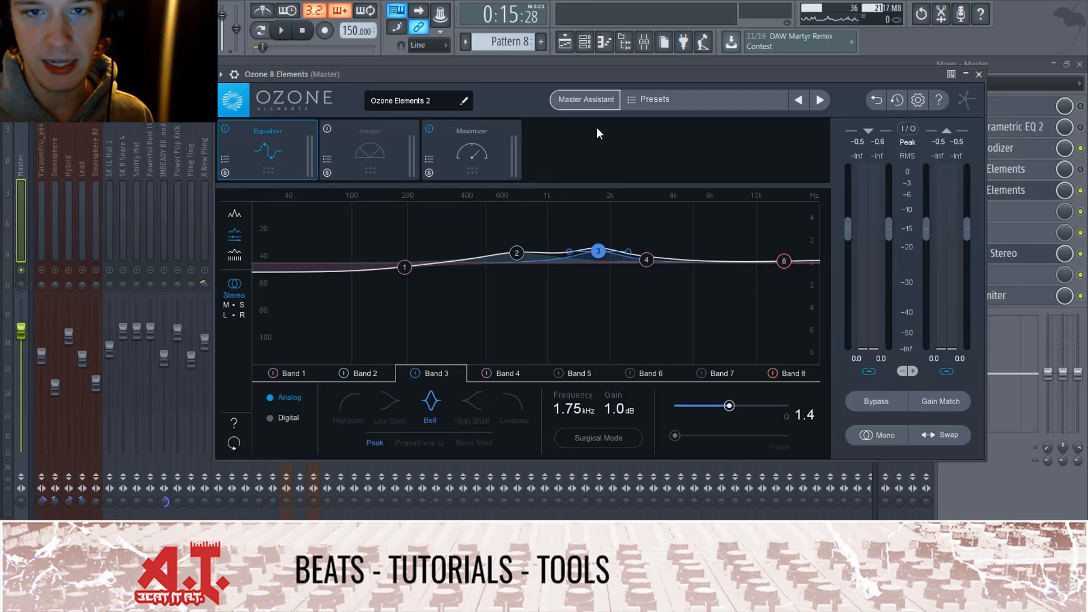
left_click(515, 253)
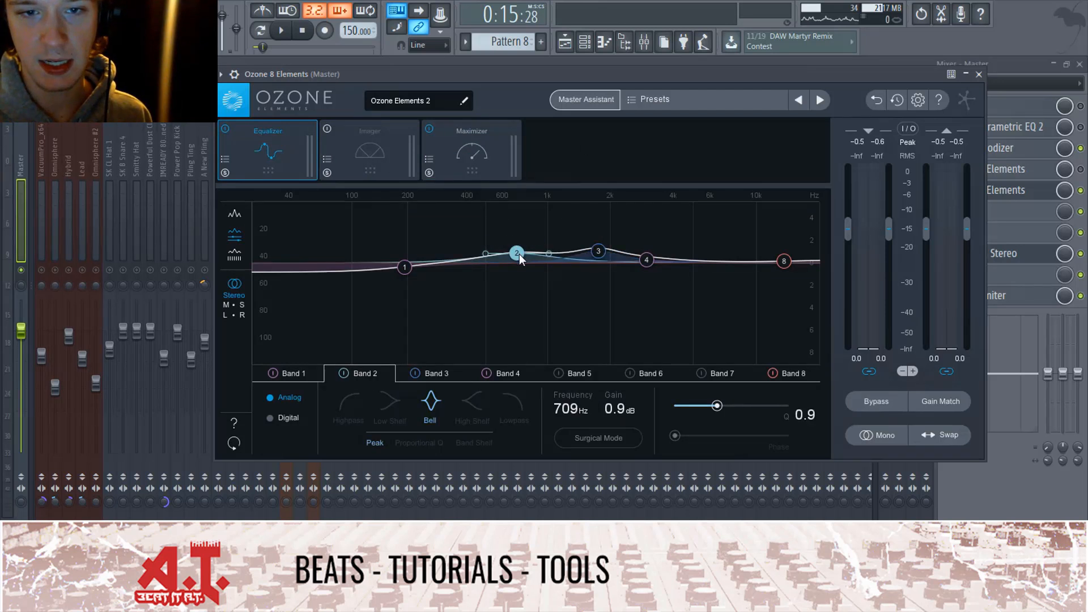
double_click(519, 253)
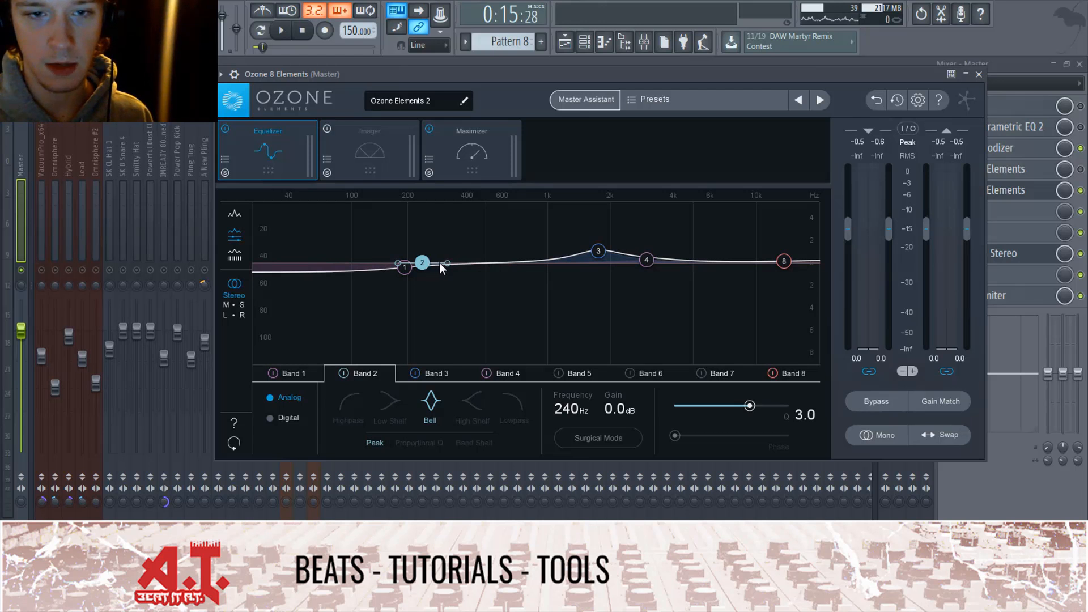
left_click(238, 445)
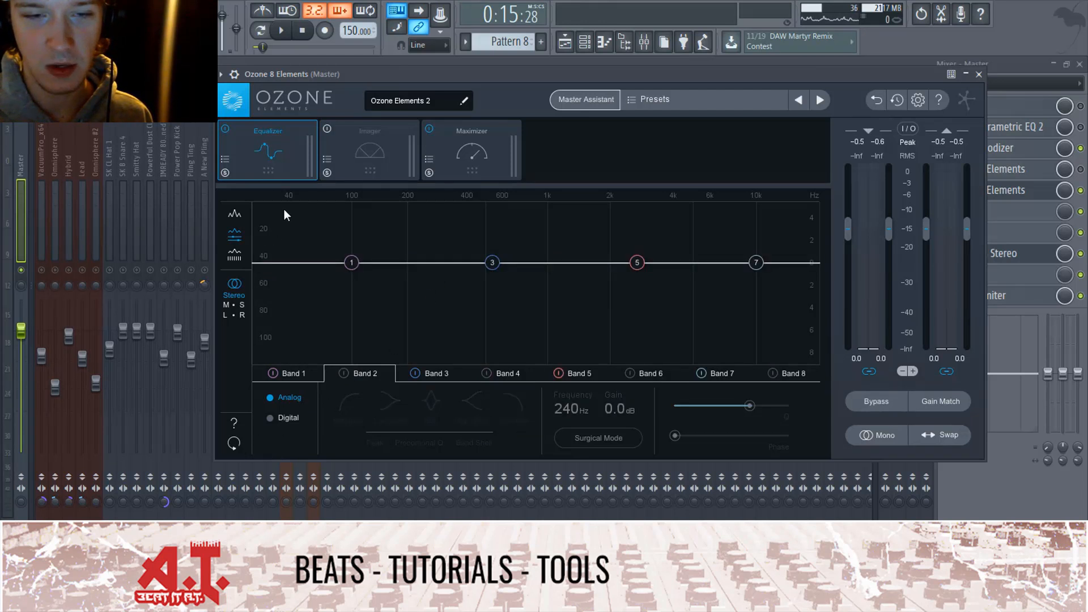
- Run the Master Assistant with the Streaming target while the beat plays, and stop playback once the analysis is done
left_click(589, 99)
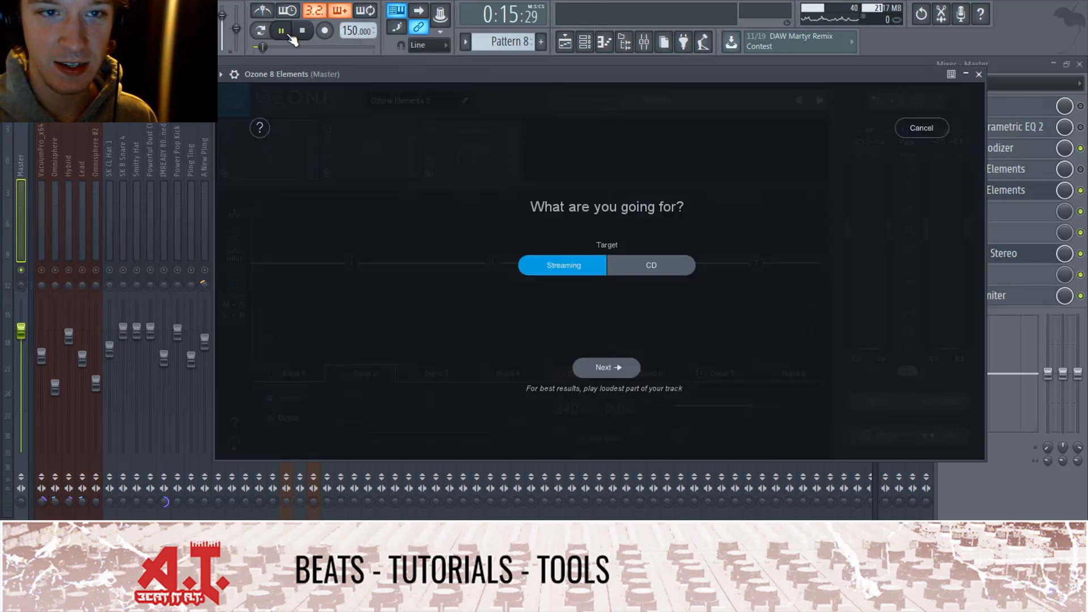
left_click(603, 367)
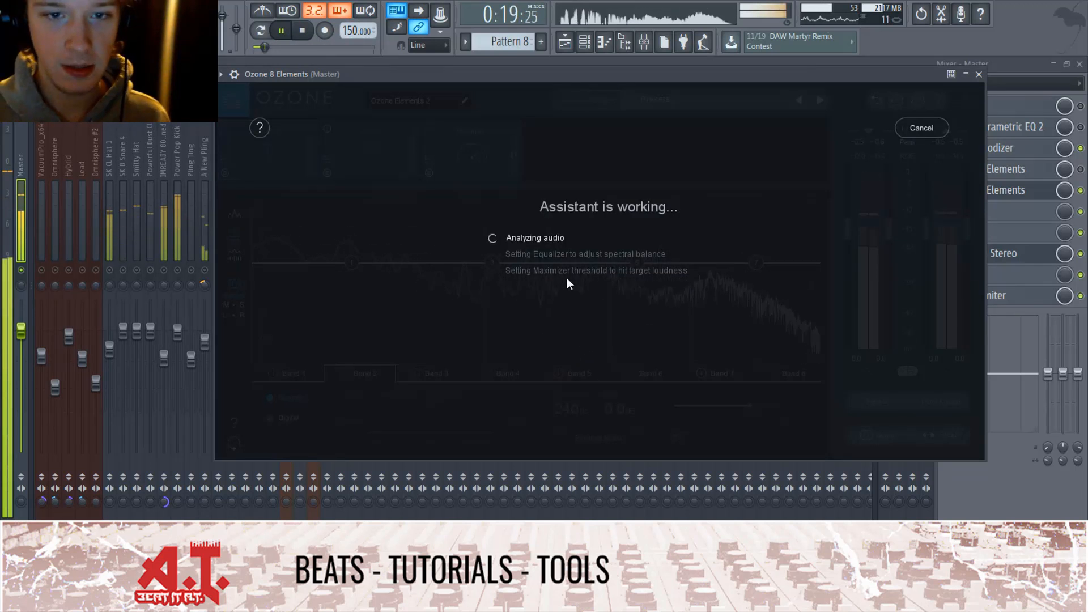
key("space")
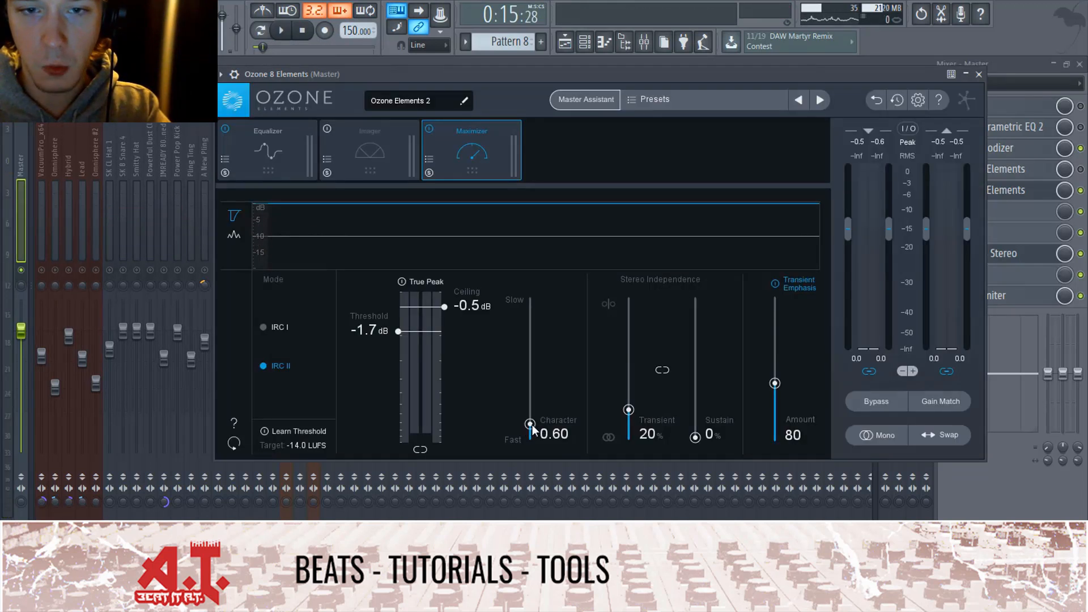
- Set the Maximizer's Learn Threshold target to -10 LUFS and let it learn the threshold from the playing beat
double_click(301, 447)
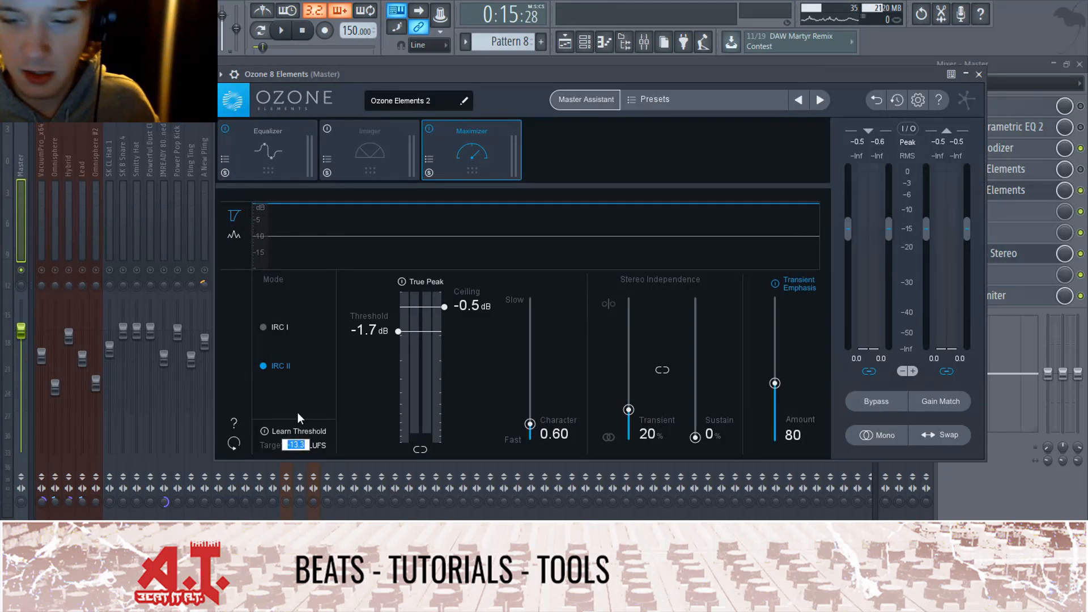
type("-10")
key("Return")
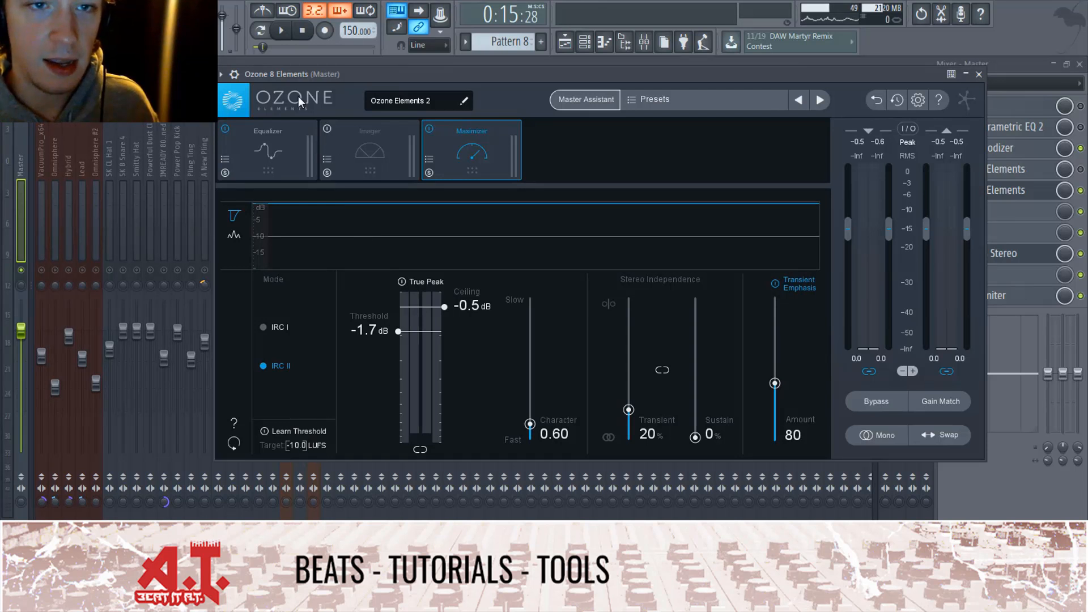
left_click(281, 31)
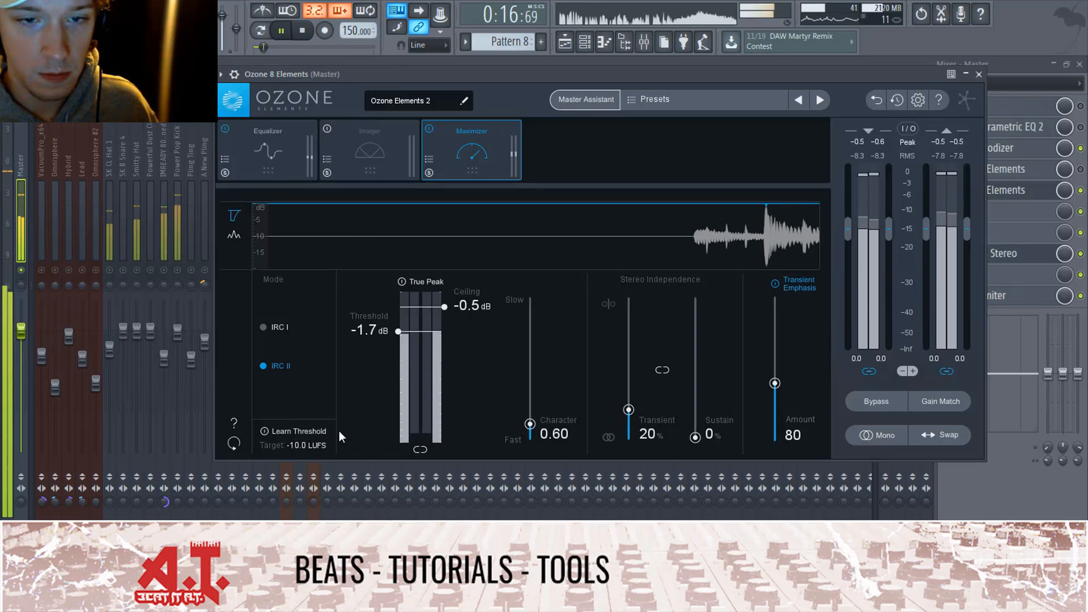
left_click(264, 431)
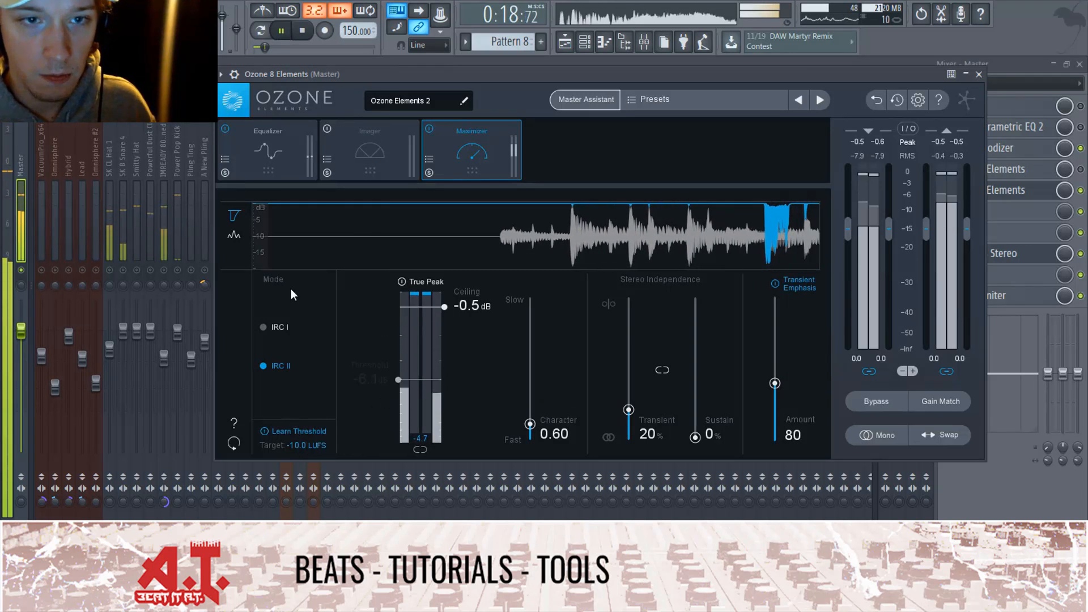
left_click(264, 430)
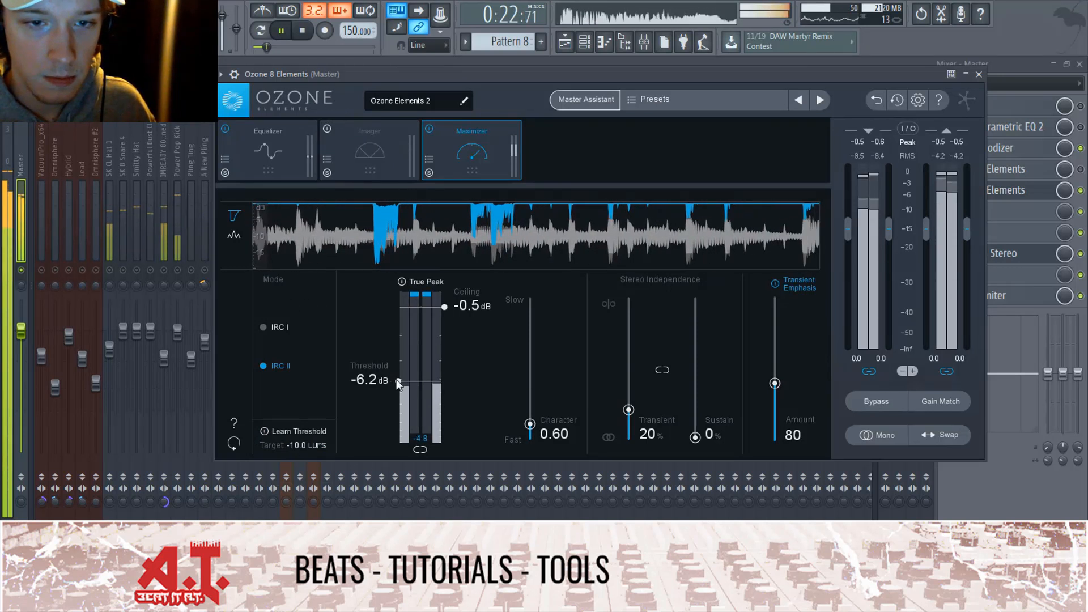
- Fine-tune the Maximizer's threshold to -5.4 dB while listening to the beat, replaying it from 0:15
left_click_drag(397, 380, 404, 377)
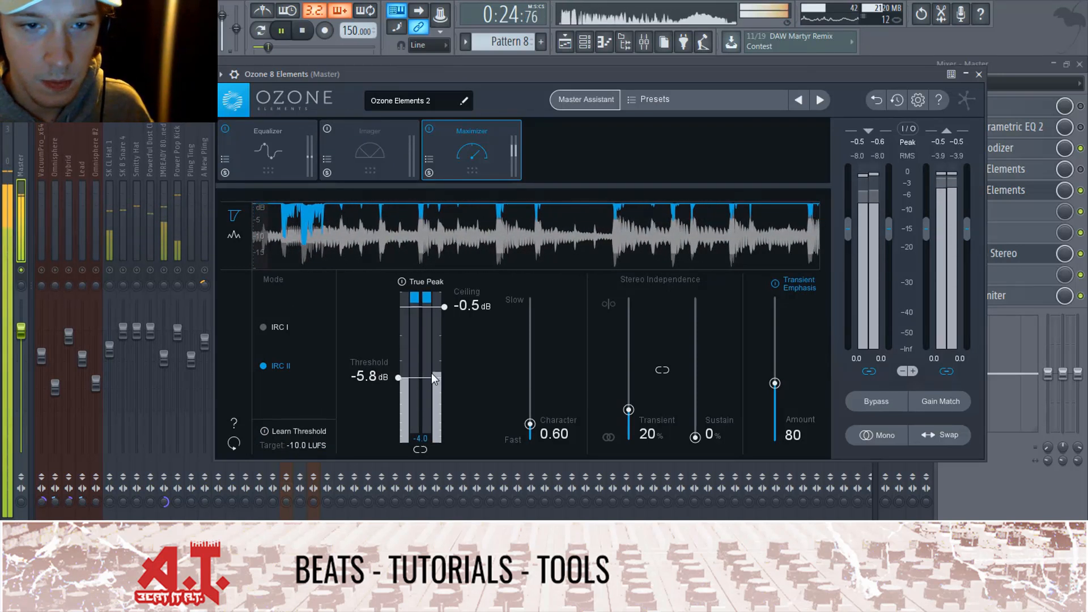
left_click_drag(421, 378, 424, 376)
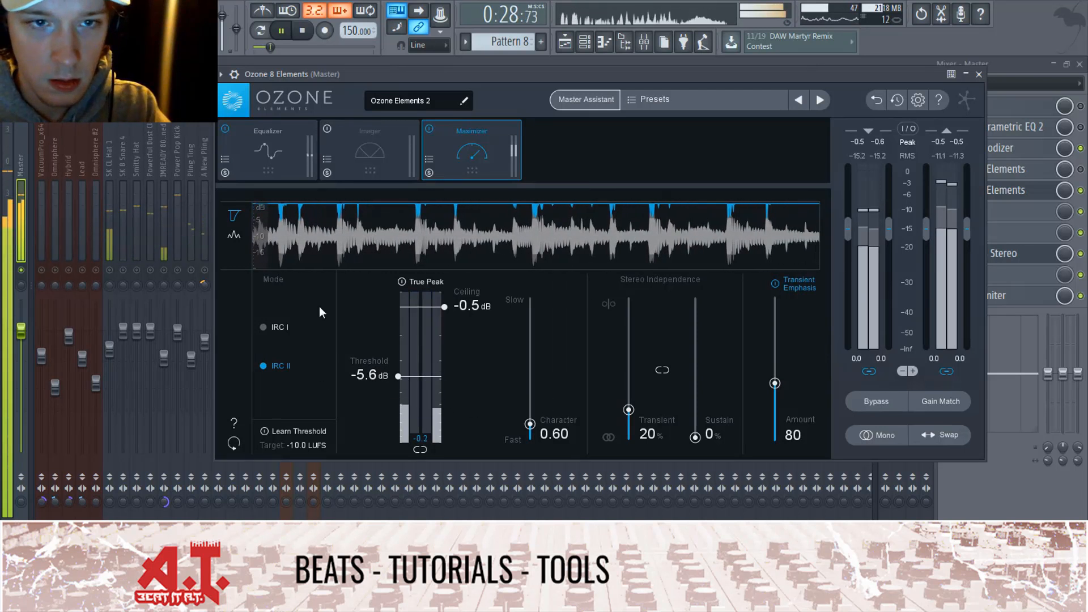
left_click(286, 28)
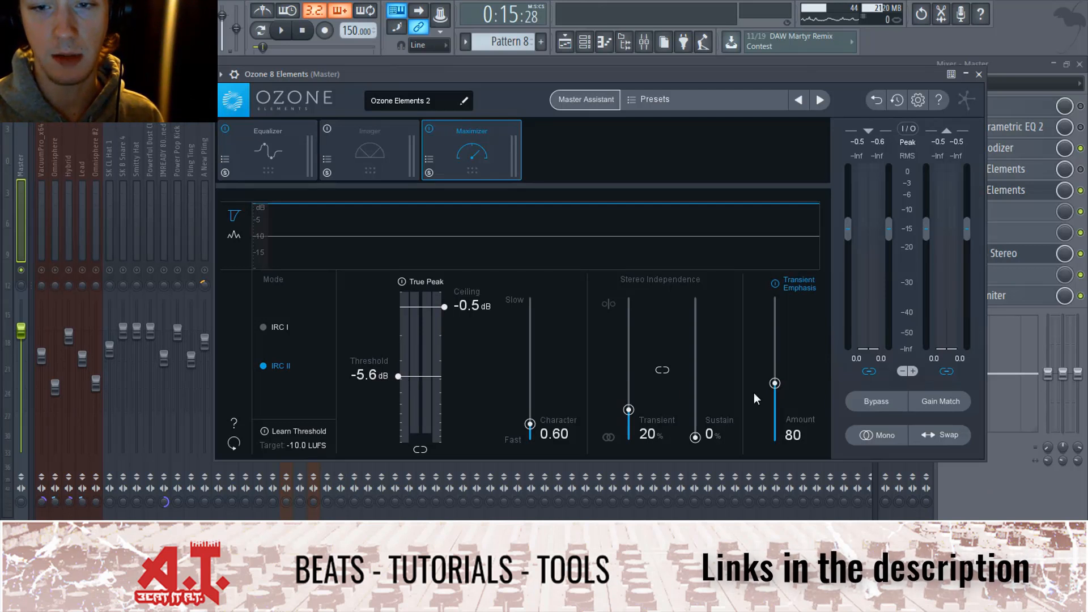
left_click(281, 31)
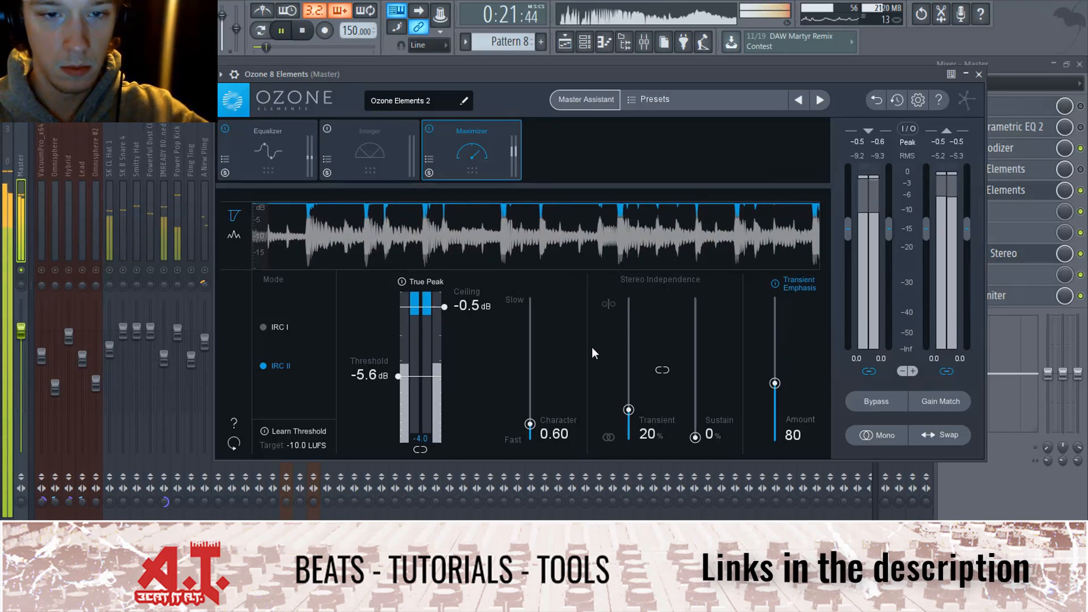
left_click_drag(412, 374, 414, 372)
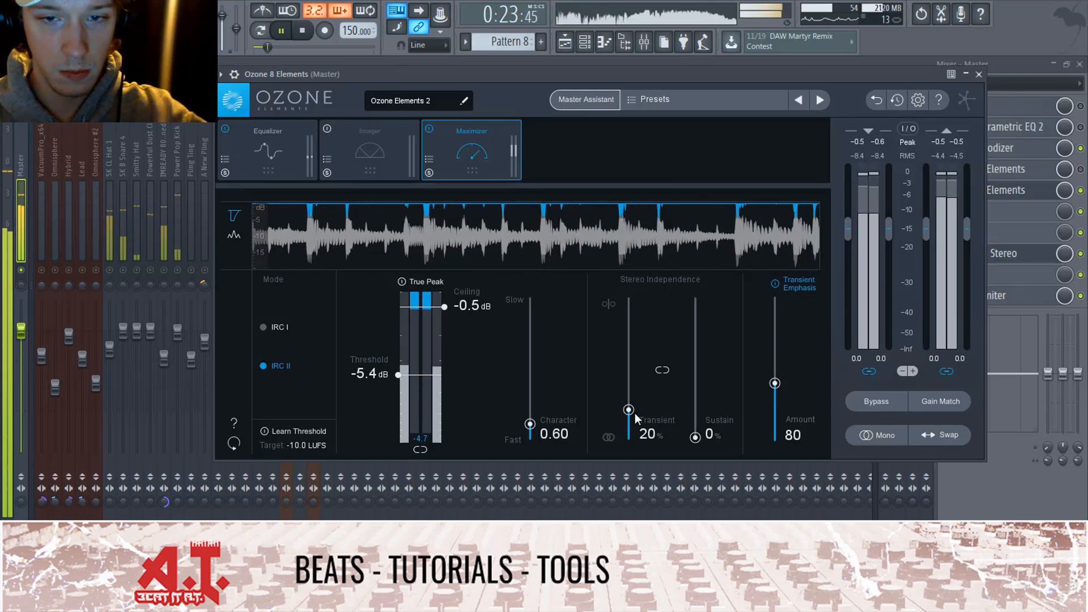
- Set the Maximizer's Stereo Independence to 20% Transient and 3% Sustain while the beat plays
left_click_drag(634, 413, 631, 409)
left_click_drag(695, 437, 696, 433)
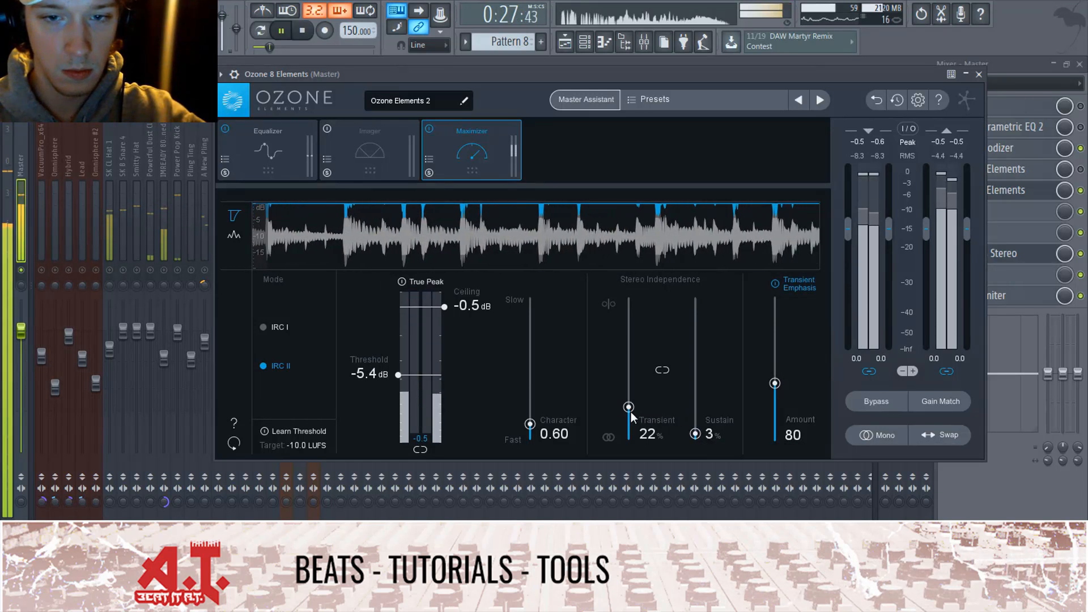
left_click_drag(631, 411, 630, 414)
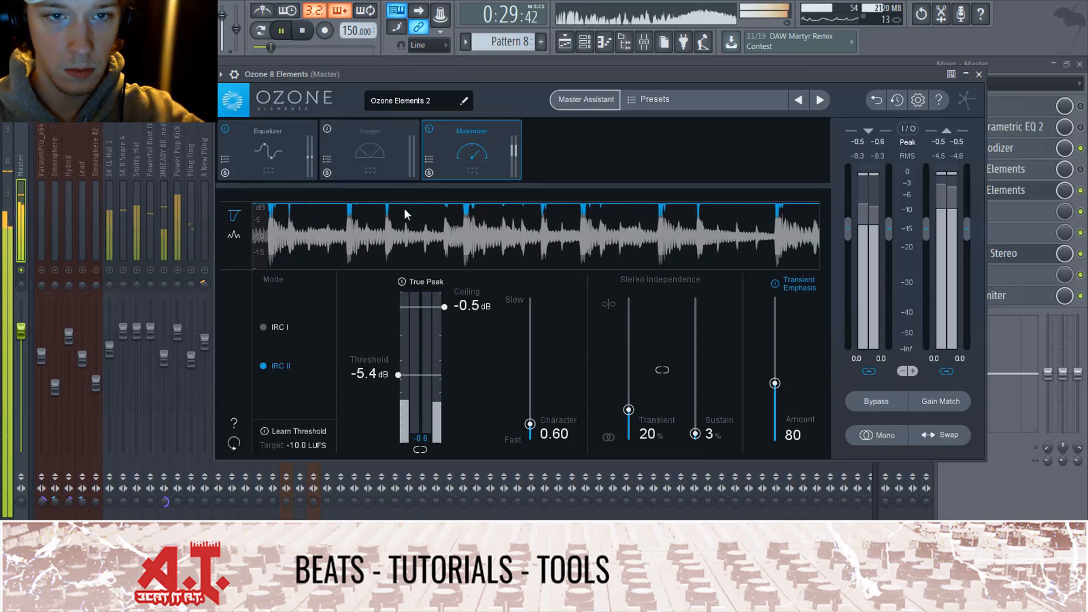
- Set equalizer band 1, the low shelf, to 189 Hz with -1.0 dB gain and return to the Maximizer
left_click(298, 146)
left_click_drag(402, 272, 399, 277)
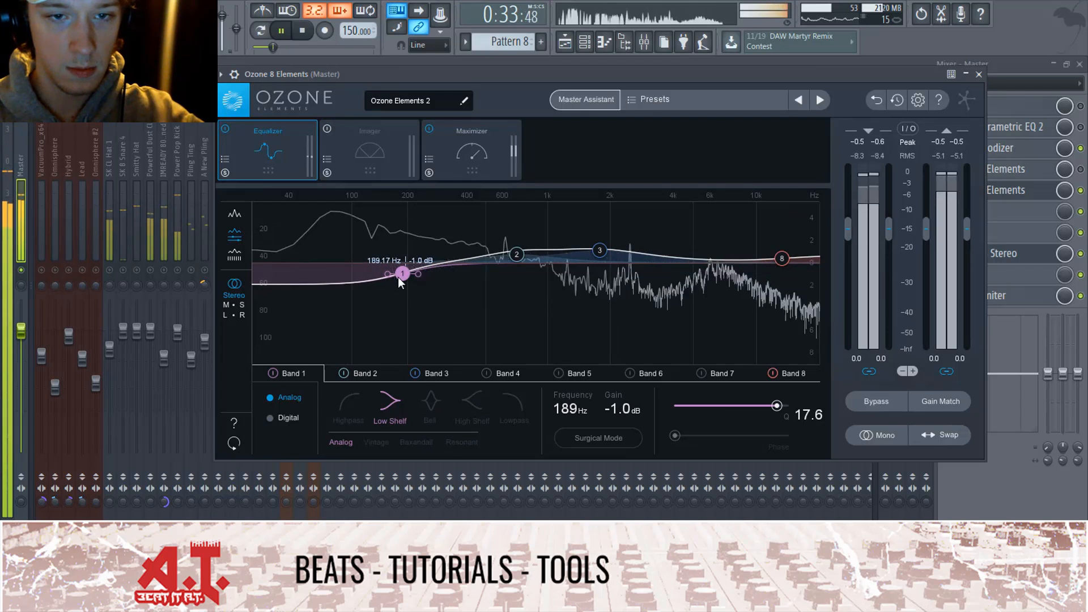
left_click(443, 144)
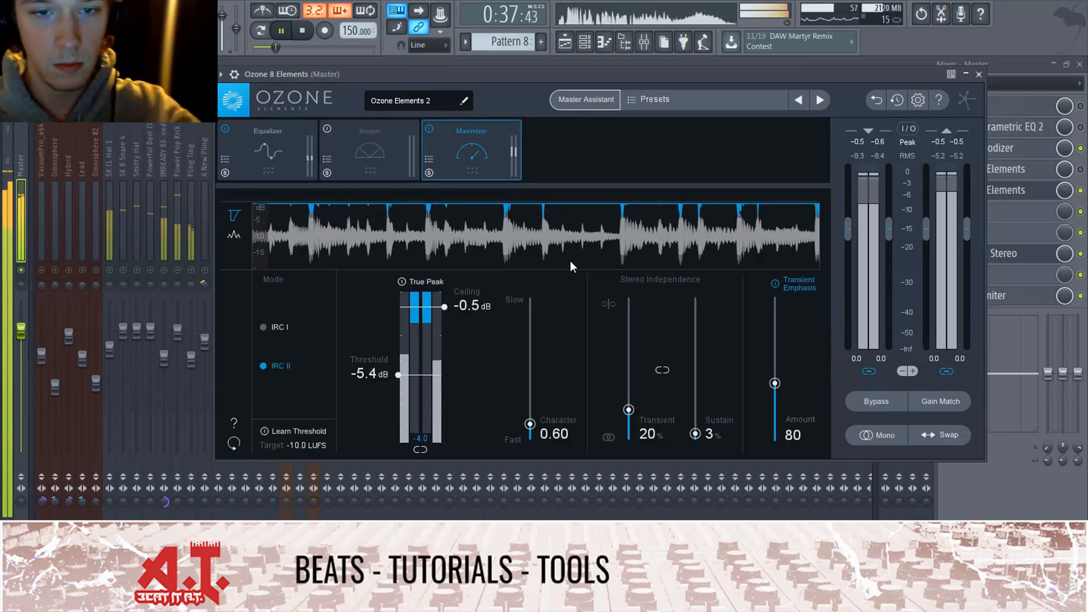
- Play the beat and examine its loudness in WLM Plus Stereo and its waveform in Fruity Limiter, stopping playback after each check
left_click(1027, 249)
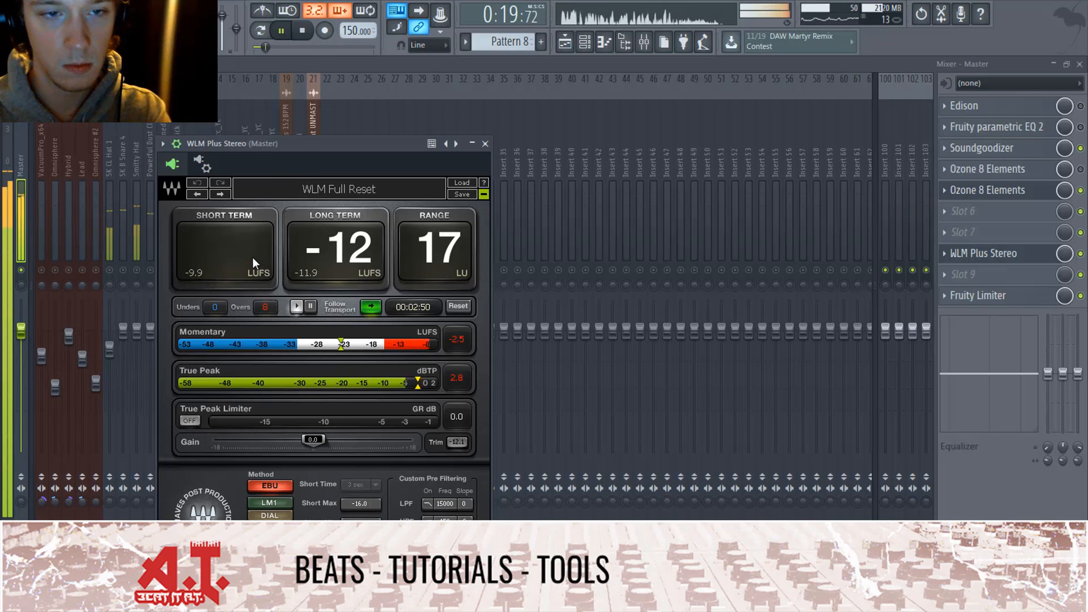
key("space")
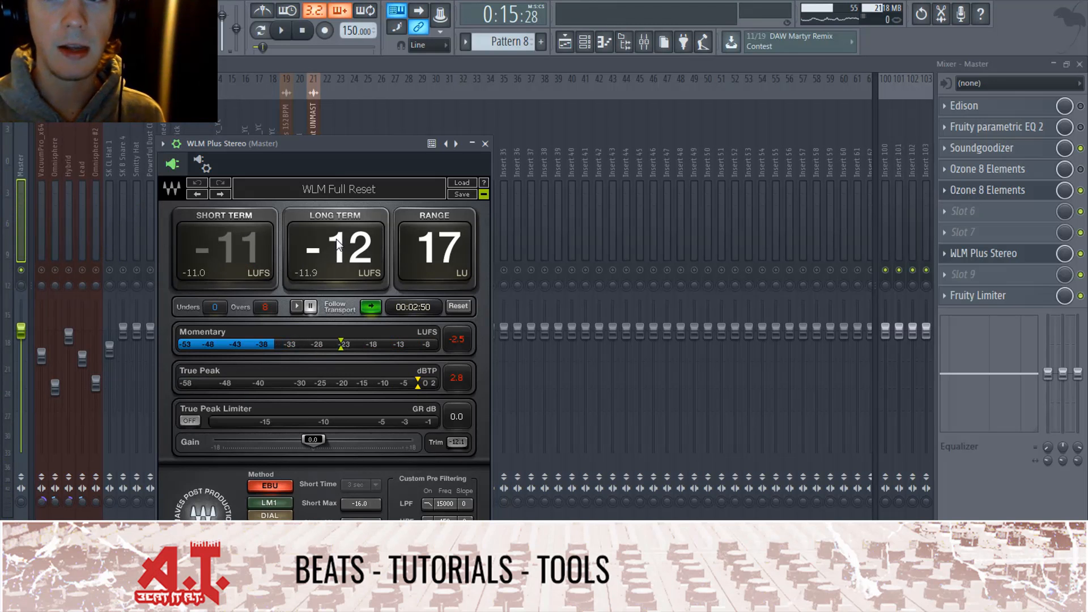
left_click(989, 295)
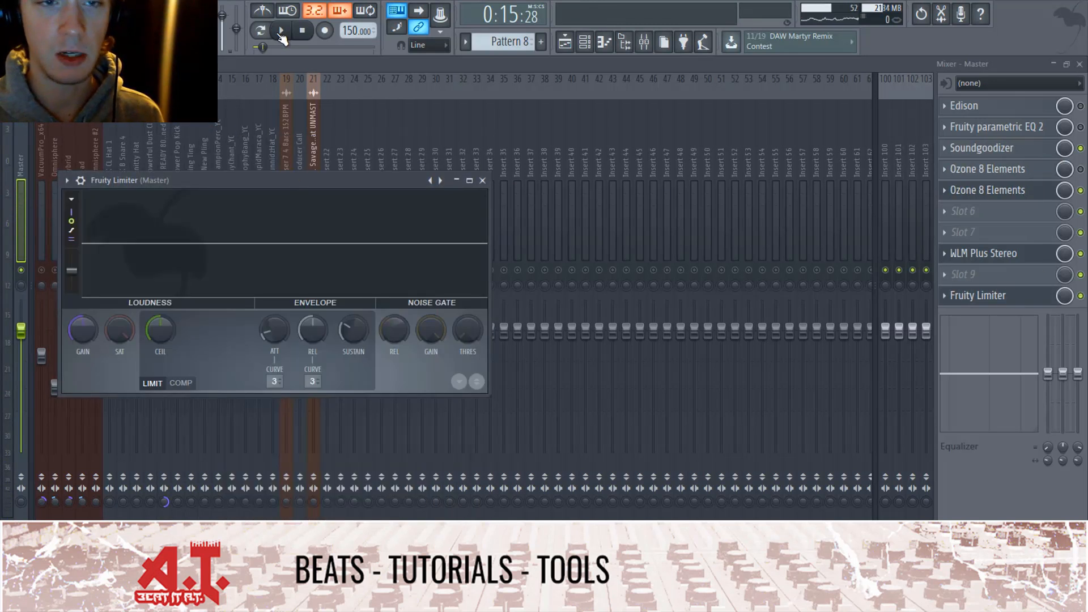
left_click(281, 34)
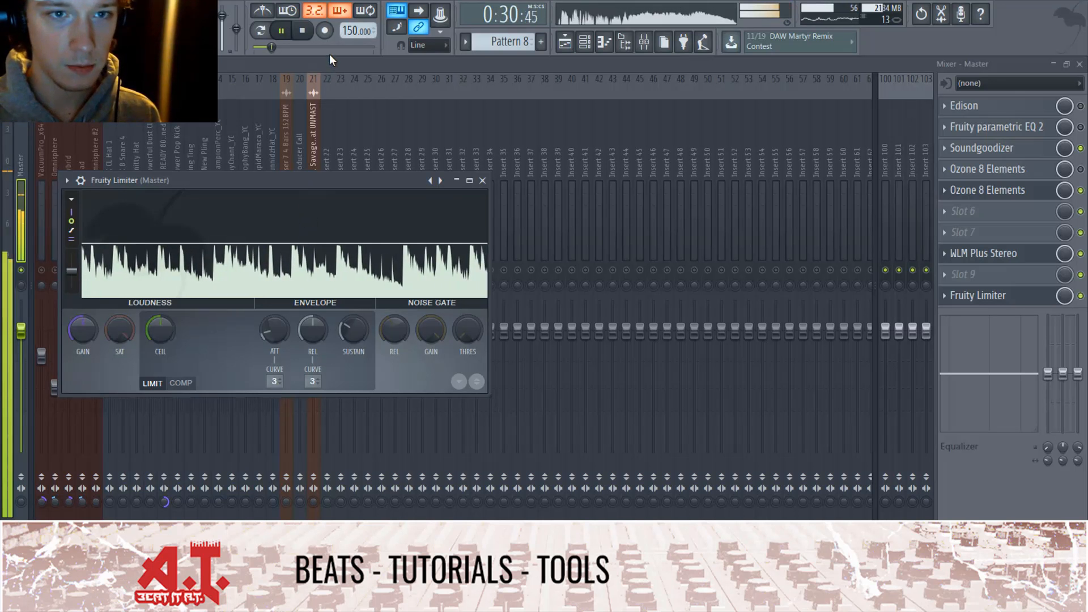
left_click(303, 32)
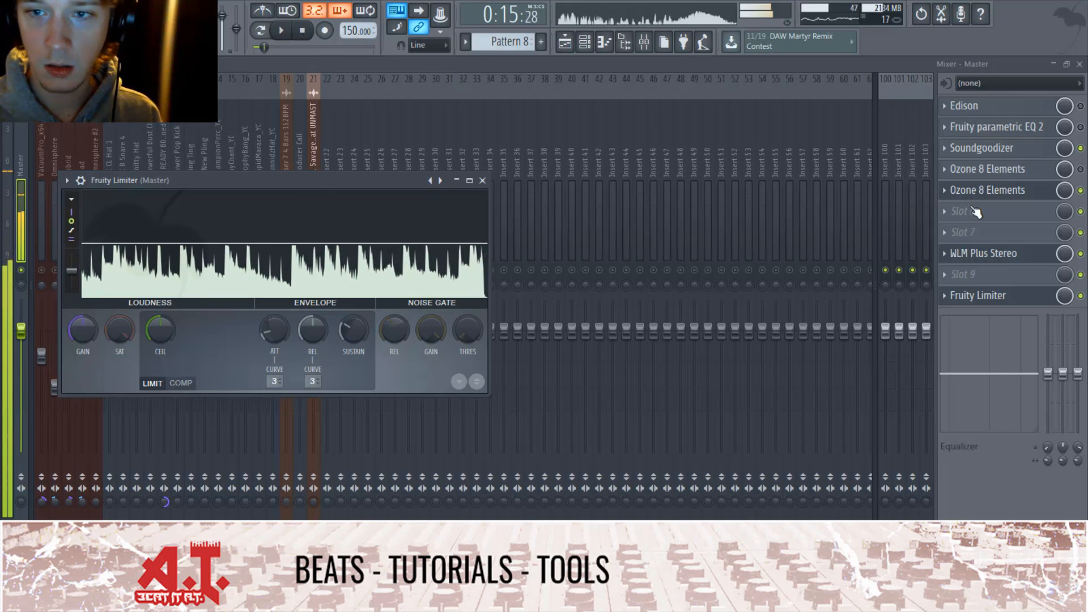
left_click(996, 194)
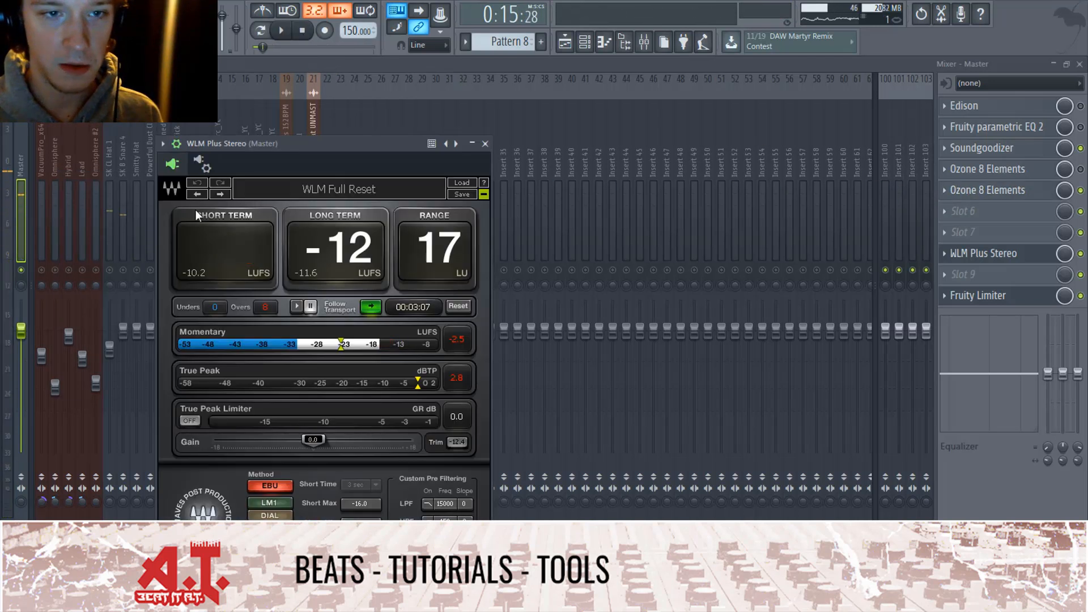
- In the active Ozone 8 Elements Equalizer, set band 2's Q to 1.3 and lower its gain
left_click(1017, 192)
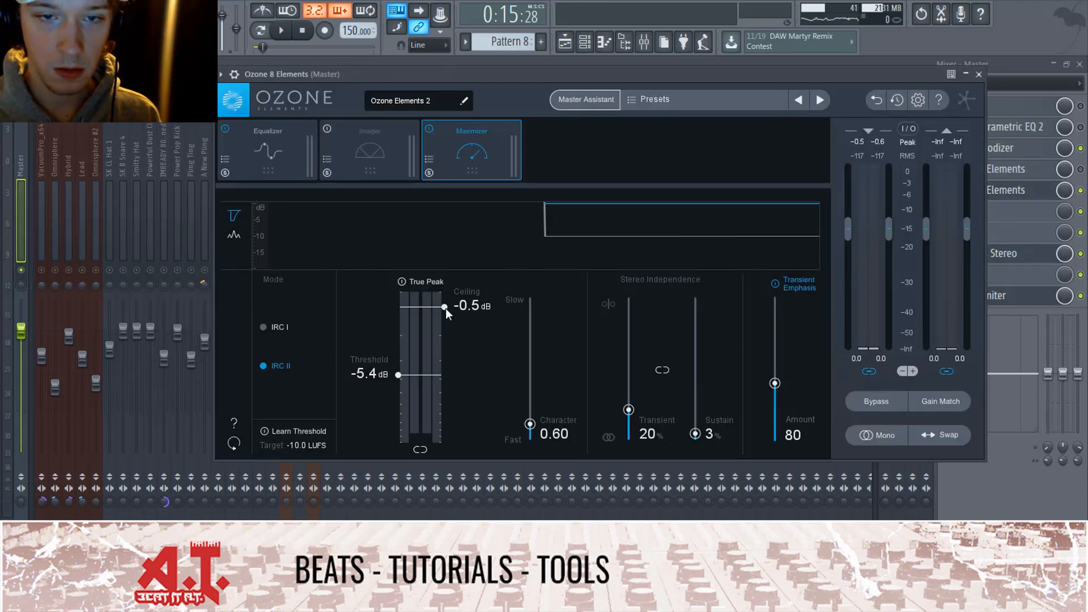
scroll(447, 307, "up", 1)
left_click(355, 135)
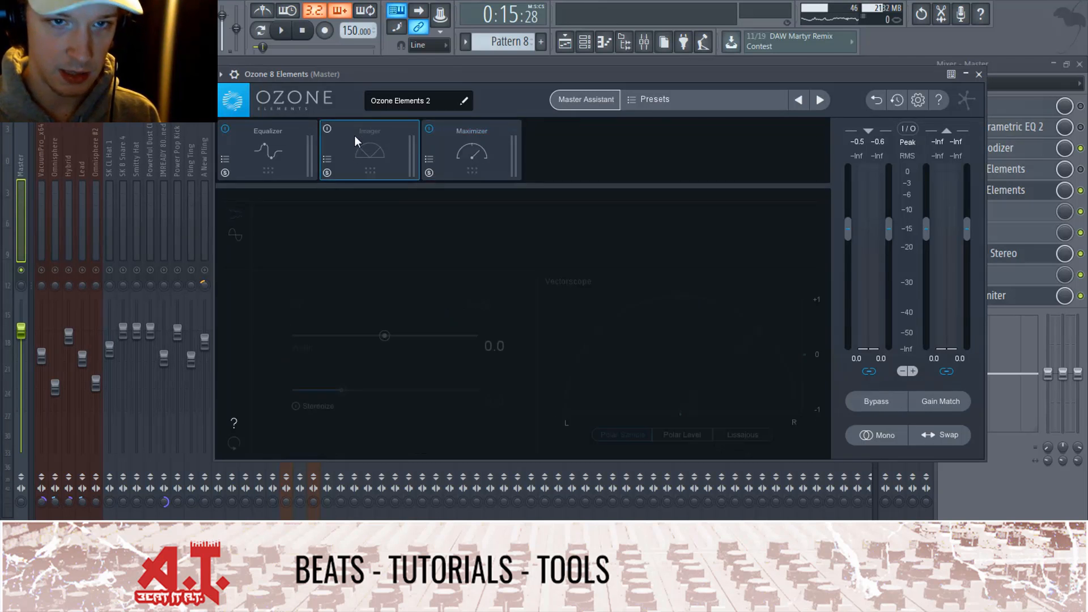
left_click(274, 144)
left_click(517, 254)
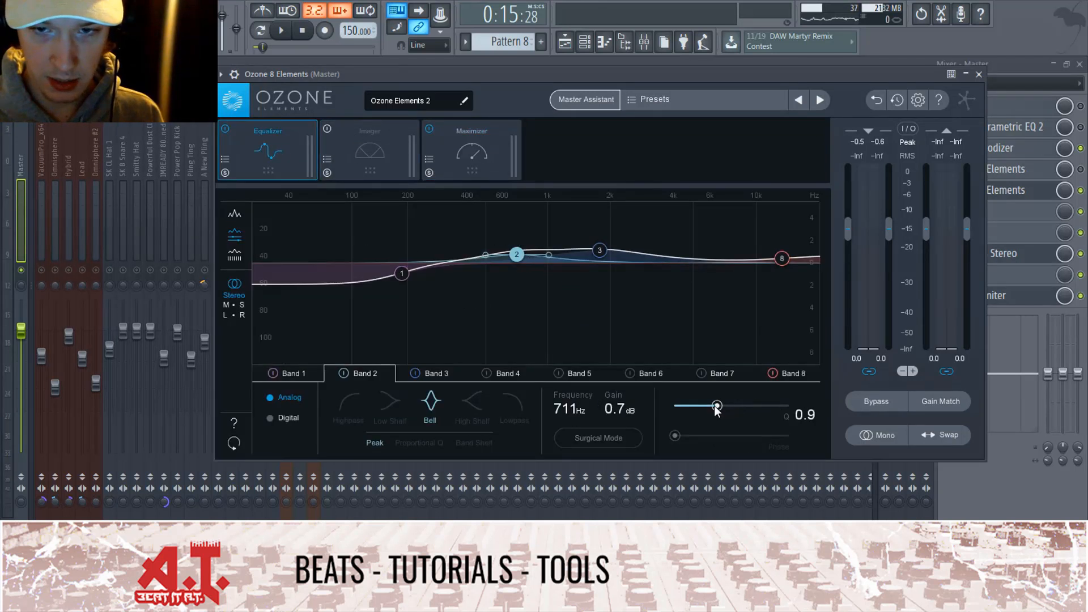
left_click_drag(715, 409, 723, 409)
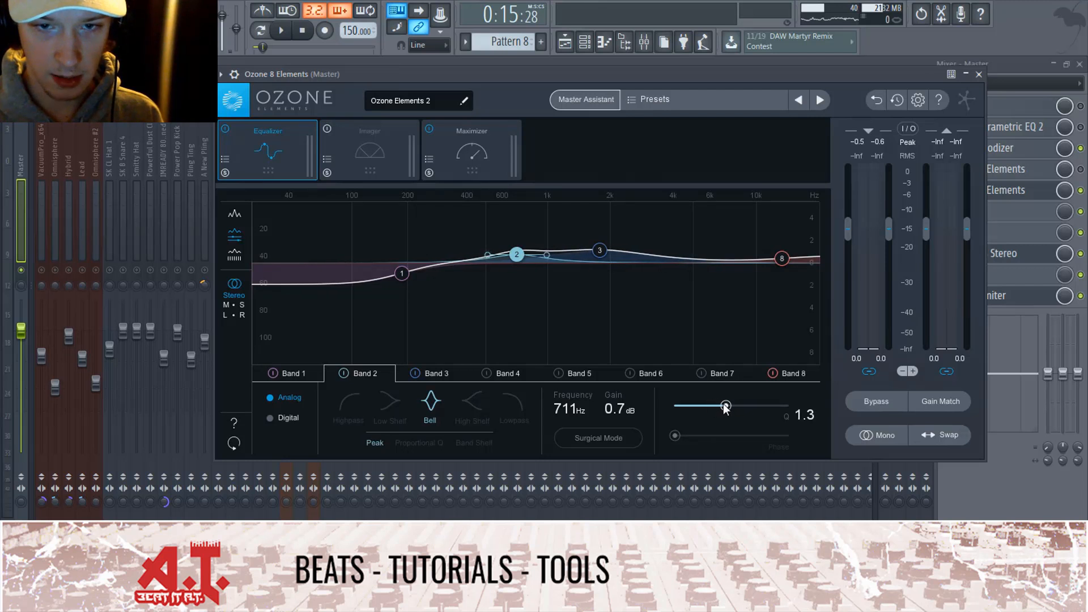
scroll(615, 418, "down", 2)
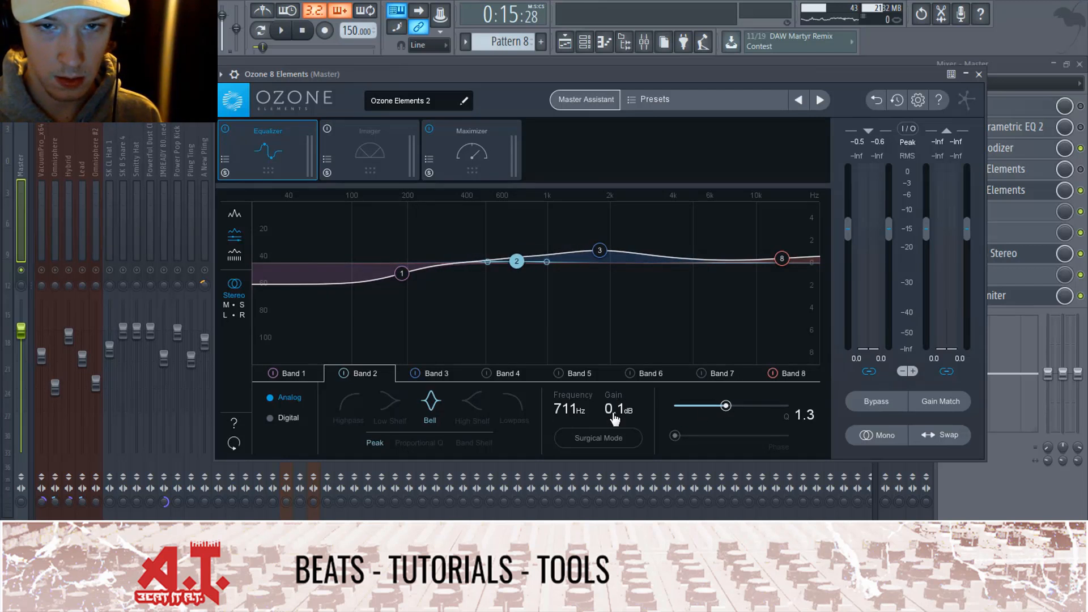
- Lower the gain of equalizer band 3 to 0.5 dB
left_click(599, 251)
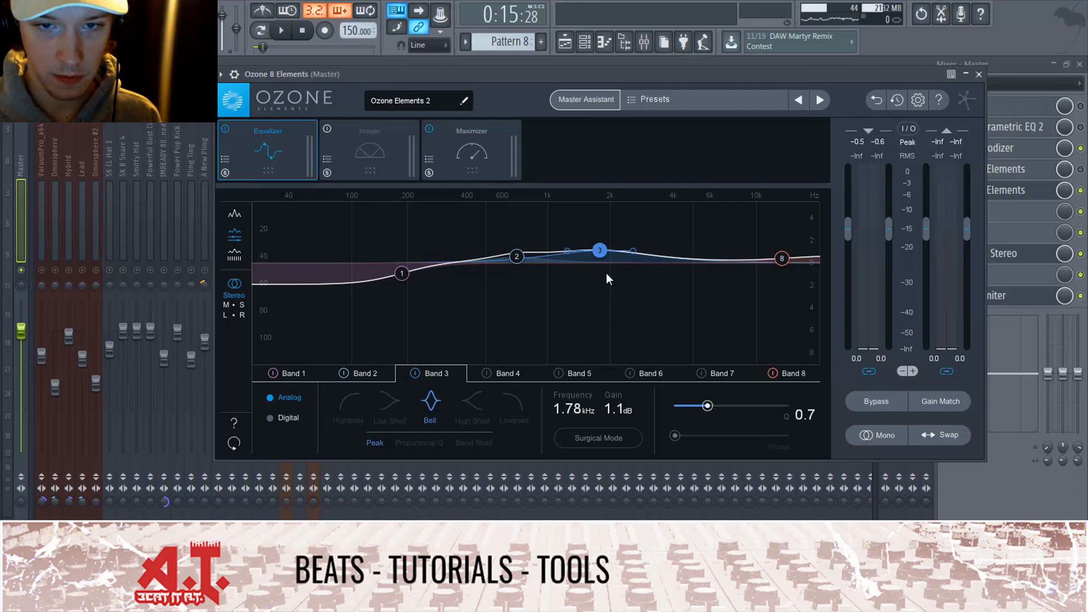
scroll(623, 408, "down", 1)
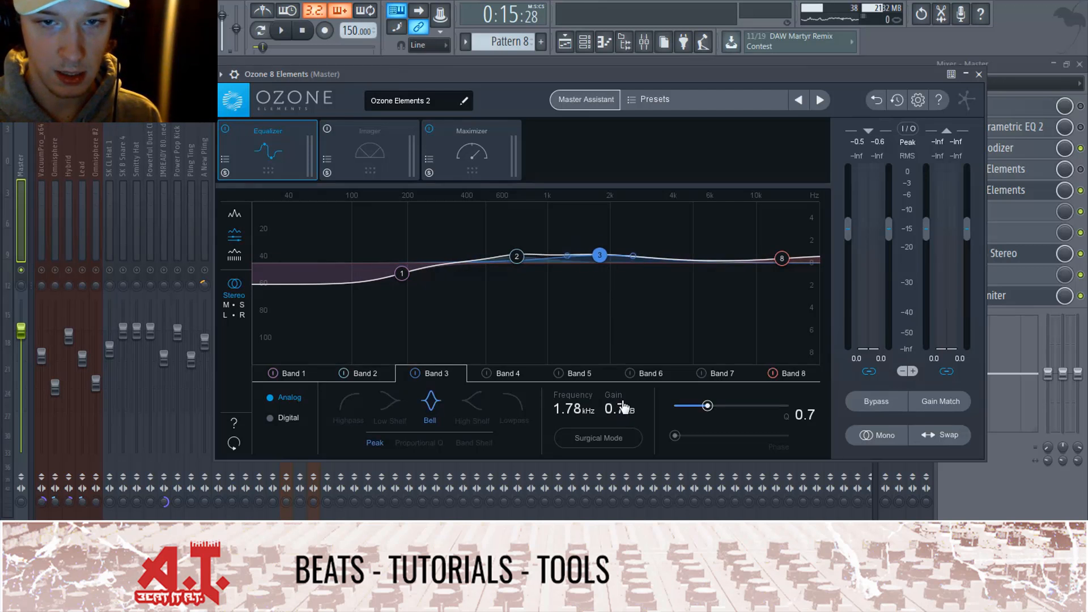
scroll(623, 408, "down", 5)
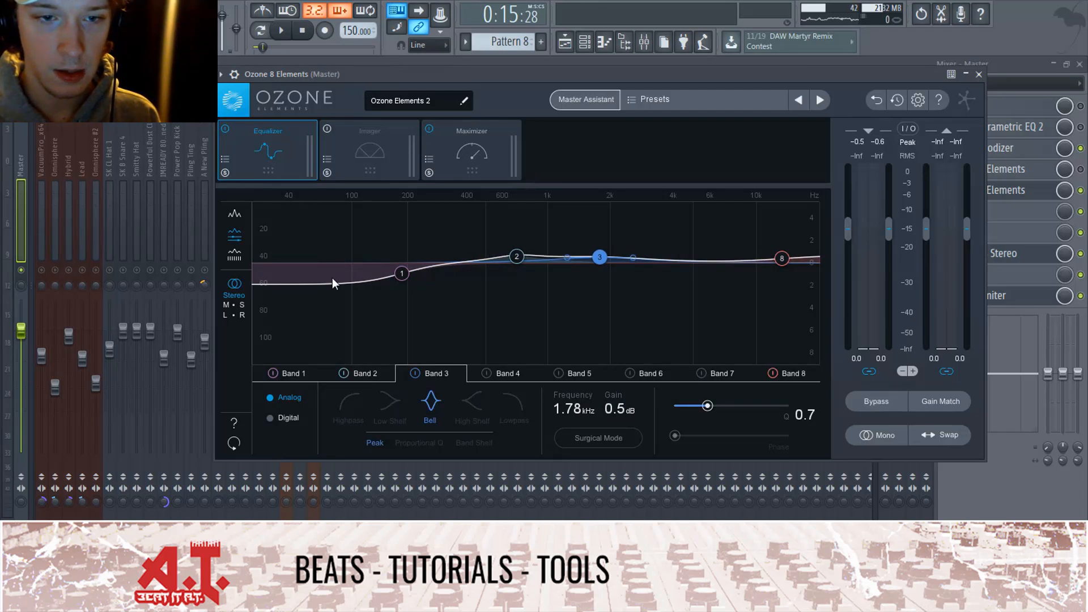
- Set equalizer band 1, the low shelf, to 188 Hz with -0.6 dB gain and start playing the beat
left_click(403, 275)
scroll(622, 412, "up", 4)
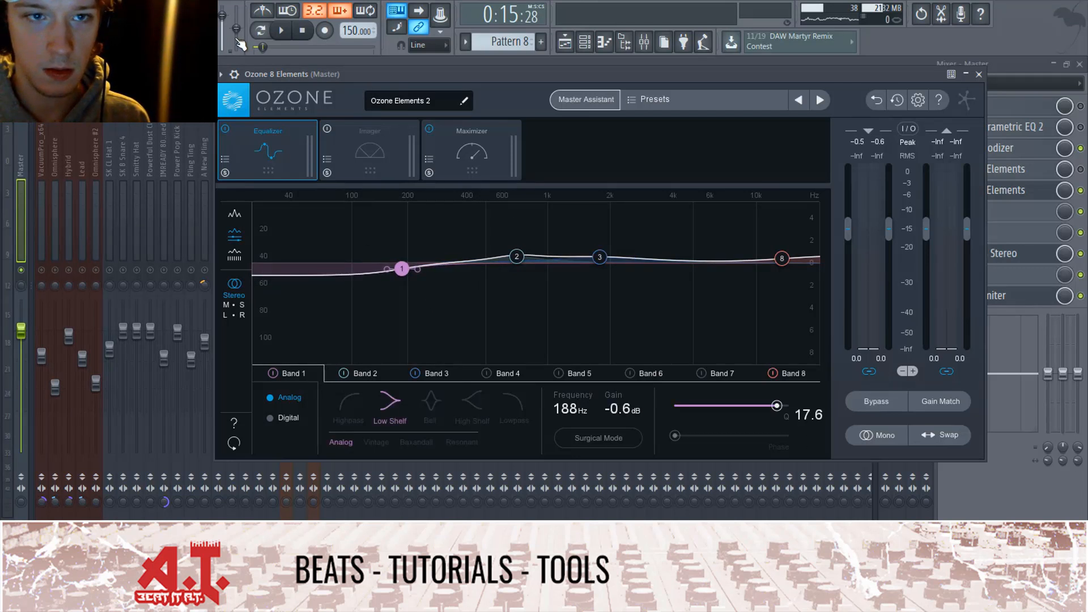
left_click(281, 30)
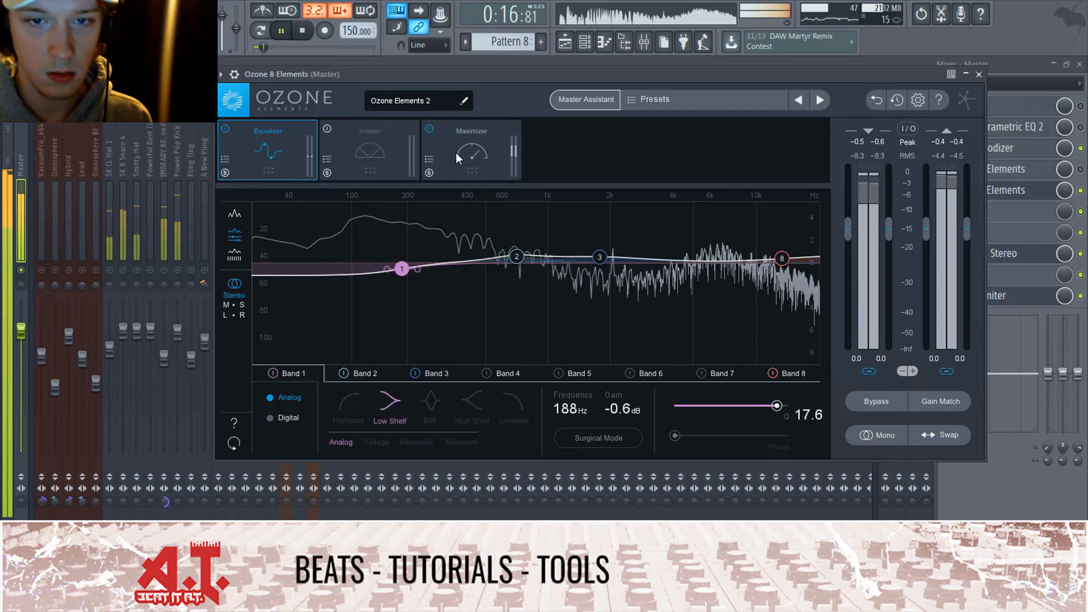
- Enable the Imager and set its Width to 12.6 and Stereoize to 7.3 ms, stopping playback when finished
left_click(400, 158)
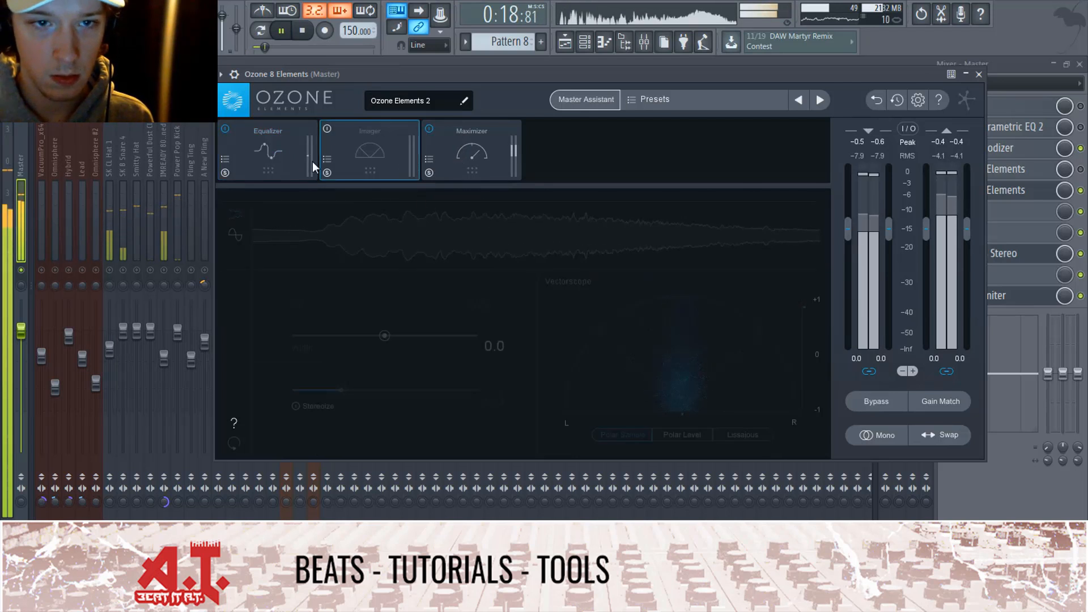
left_click(326, 129)
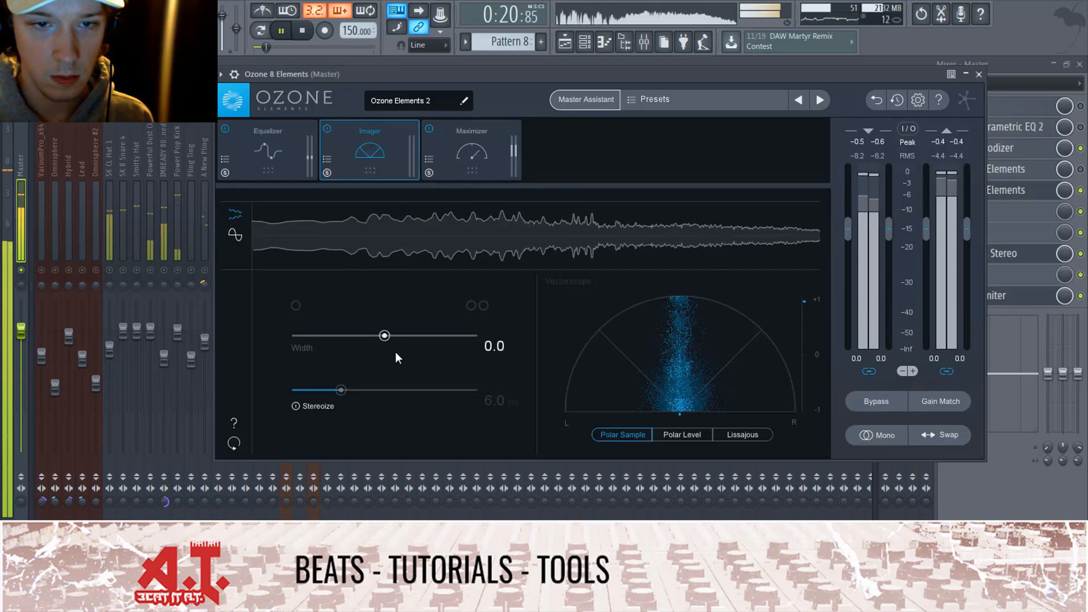
left_click_drag(387, 336, 400, 333)
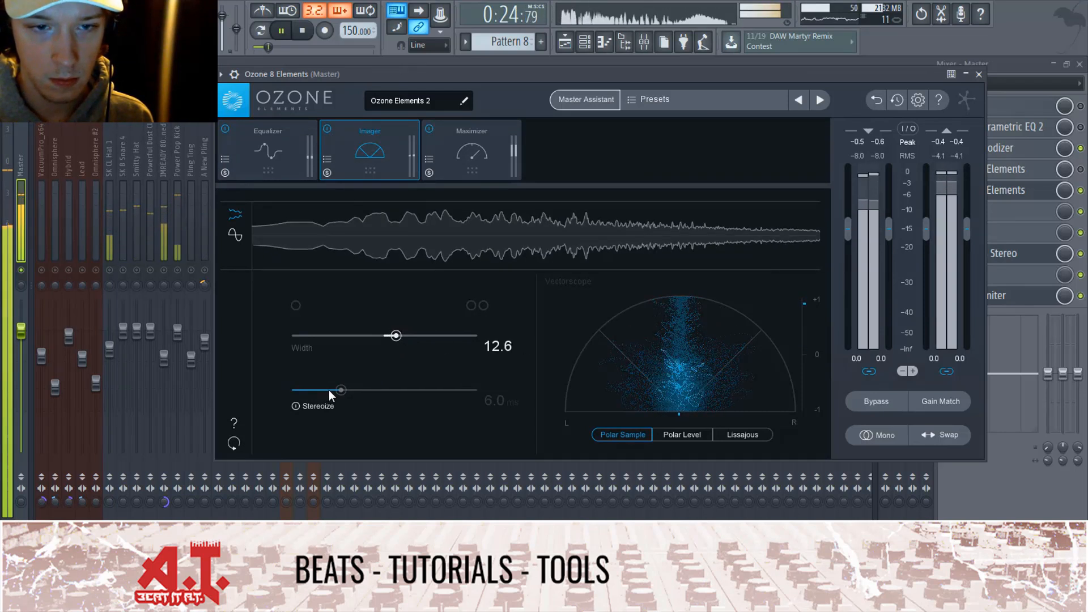
left_click(296, 405)
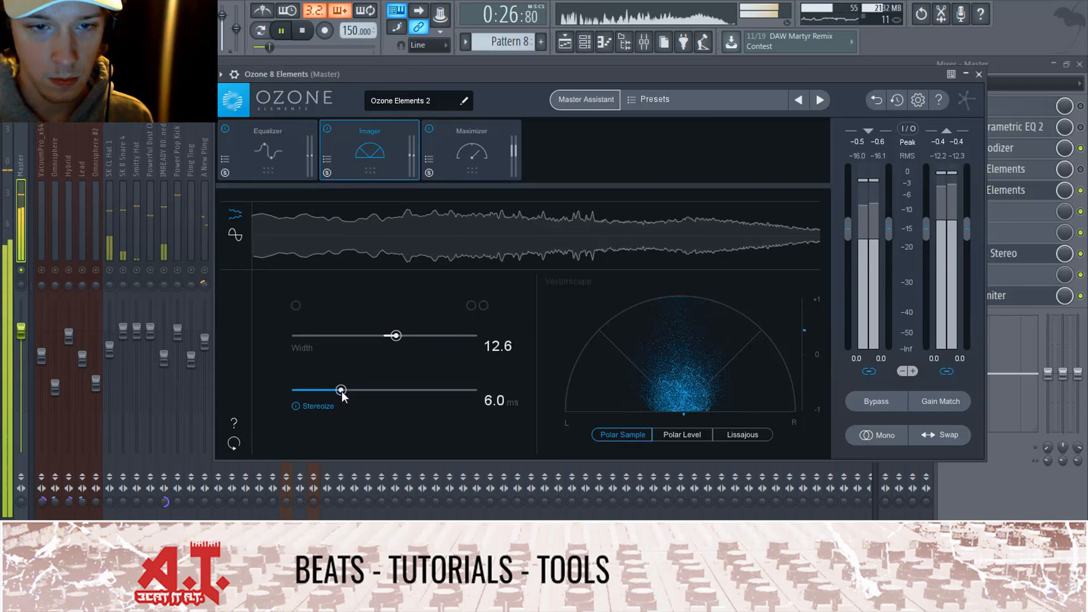
left_click_drag(341, 392, 353, 391)
left_click(289, 29)
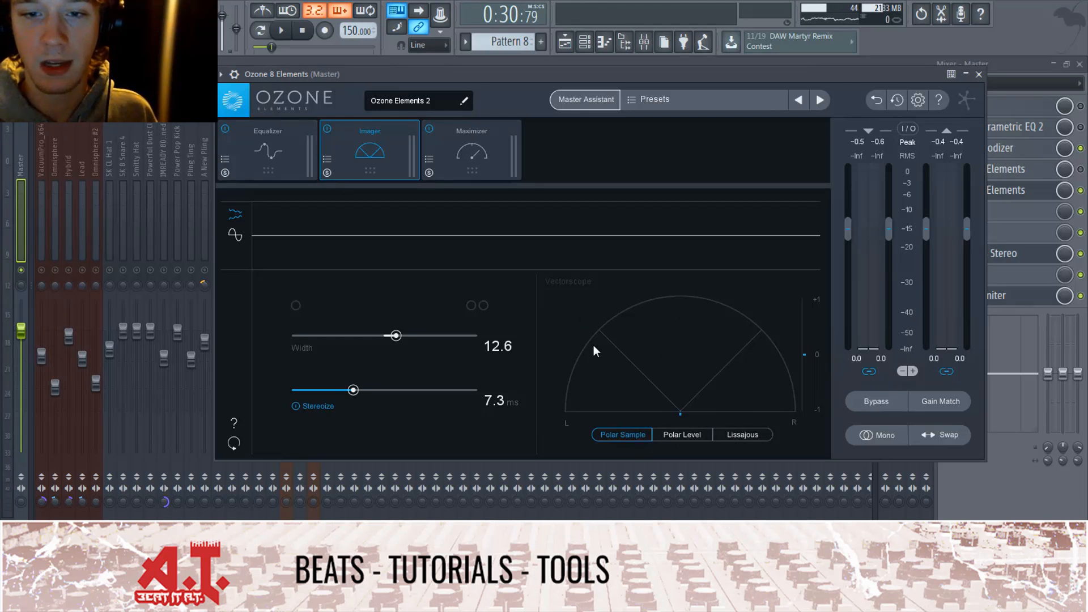
- With the beat playing, set the Maximizer's threshold to -4.9 dB and its stereo independence Sustain to 35%
left_click(279, 31)
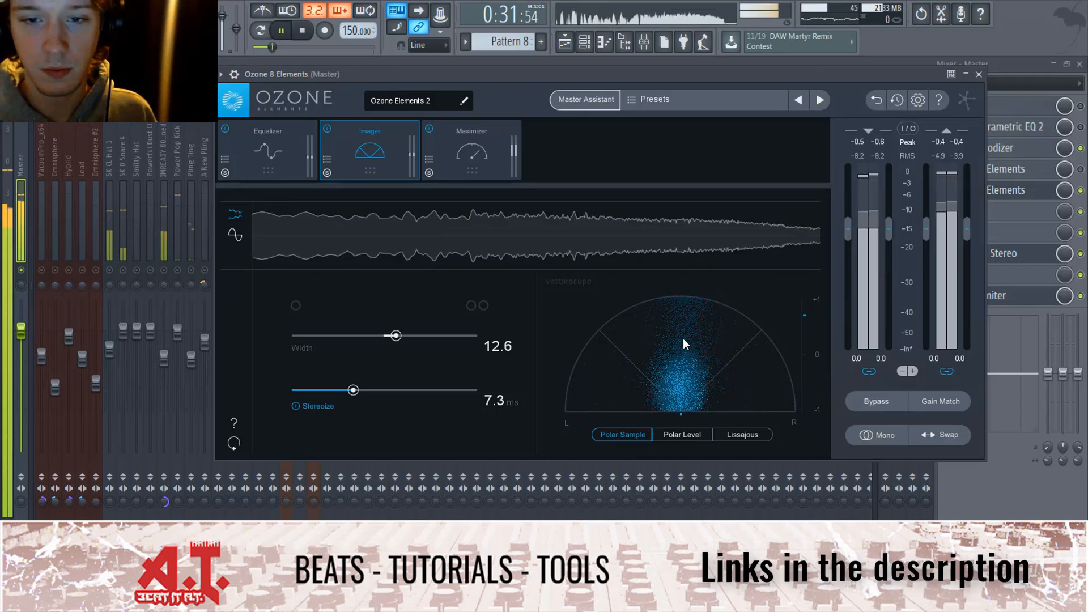
left_click(467, 154)
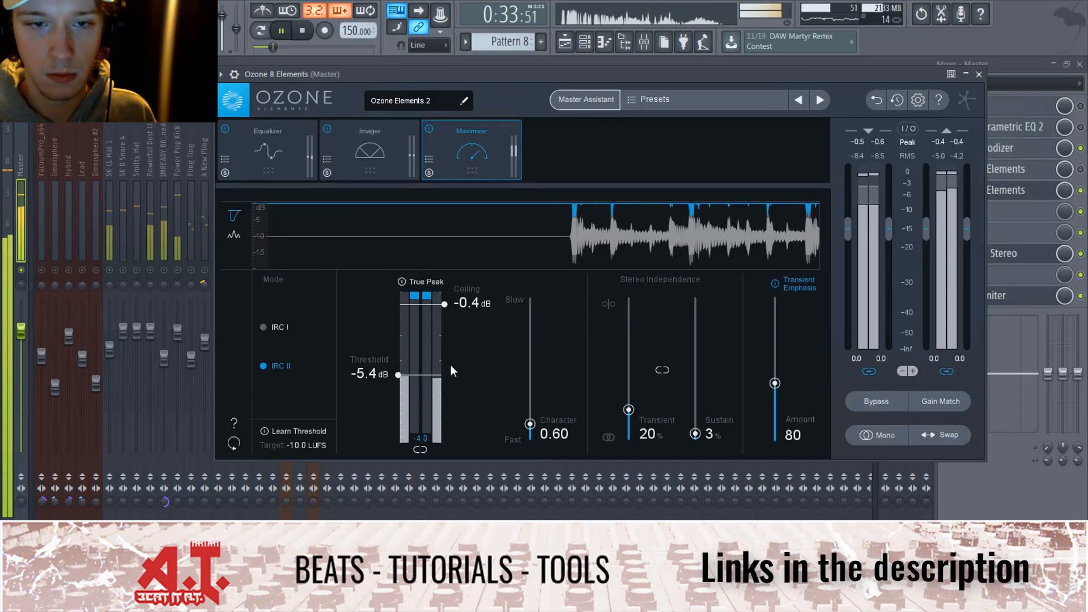
left_click_drag(425, 373, 428, 369)
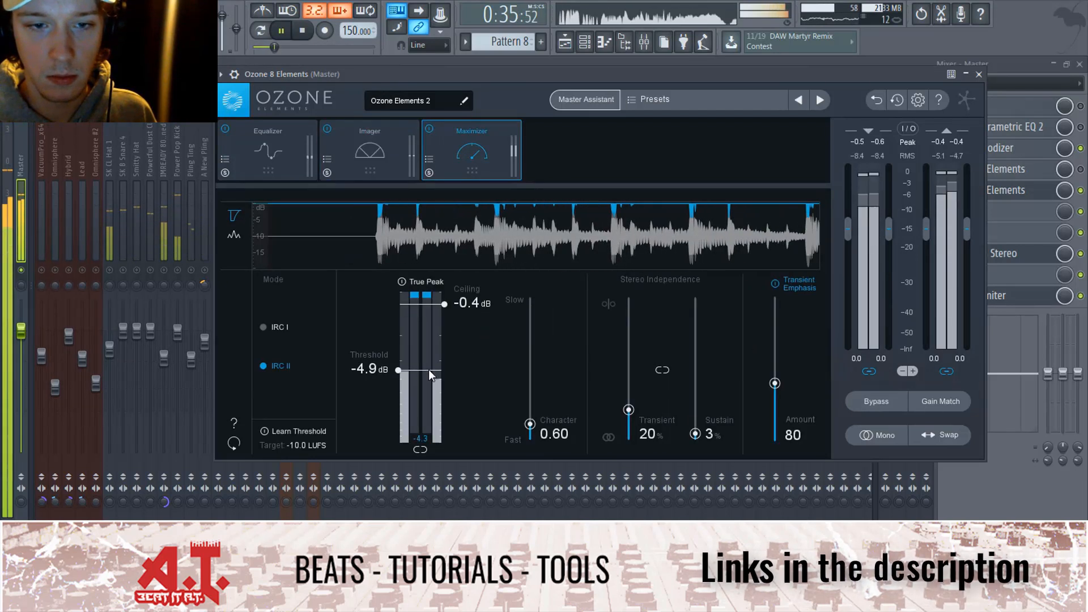
left_click_drag(702, 437, 726, 391)
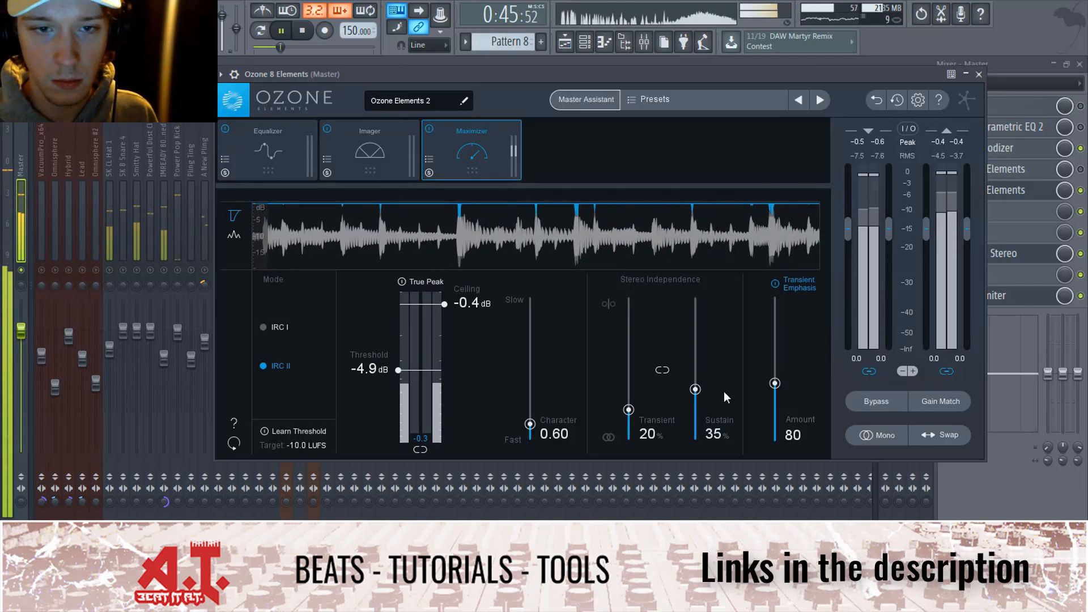
- Switch the Imager's vectorscope to Polar Level and set Stereoize to 8.3 ms and Width to 16.3 during playback
left_click(369, 163)
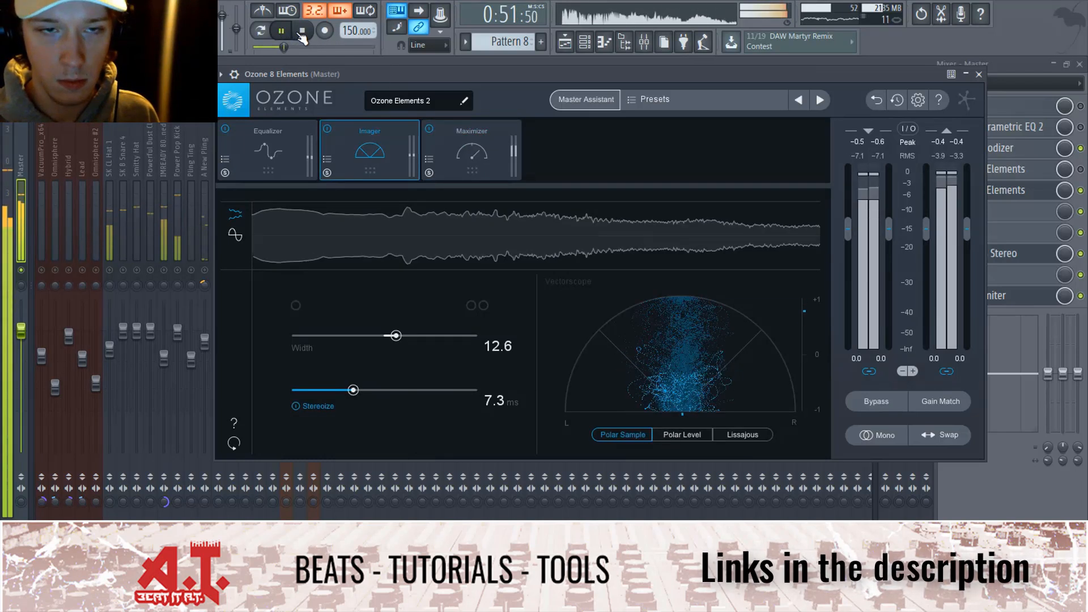
key("space")
left_click(668, 433)
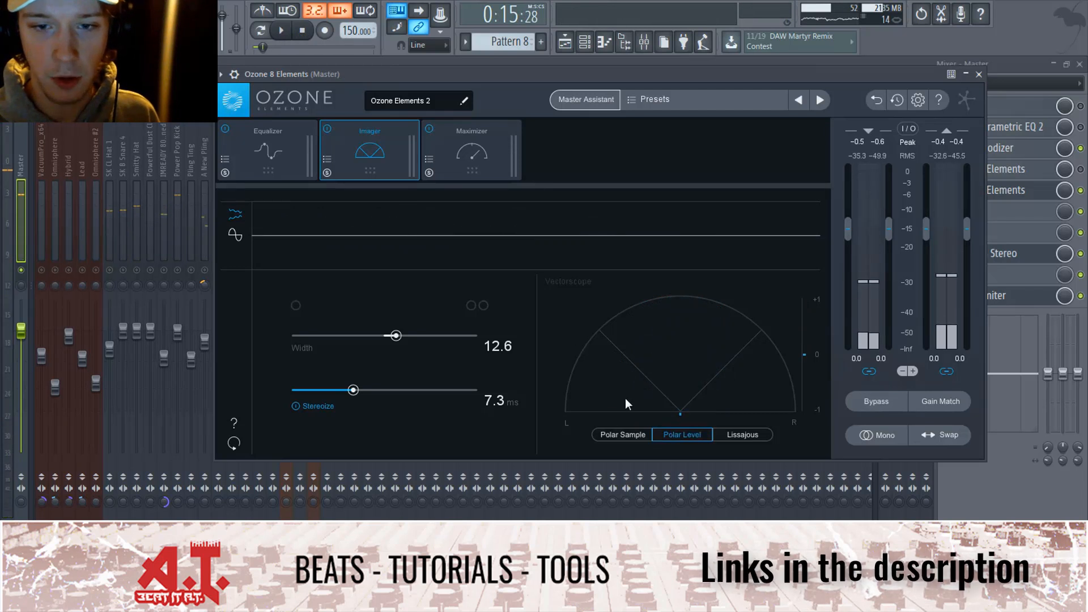
left_click(282, 32)
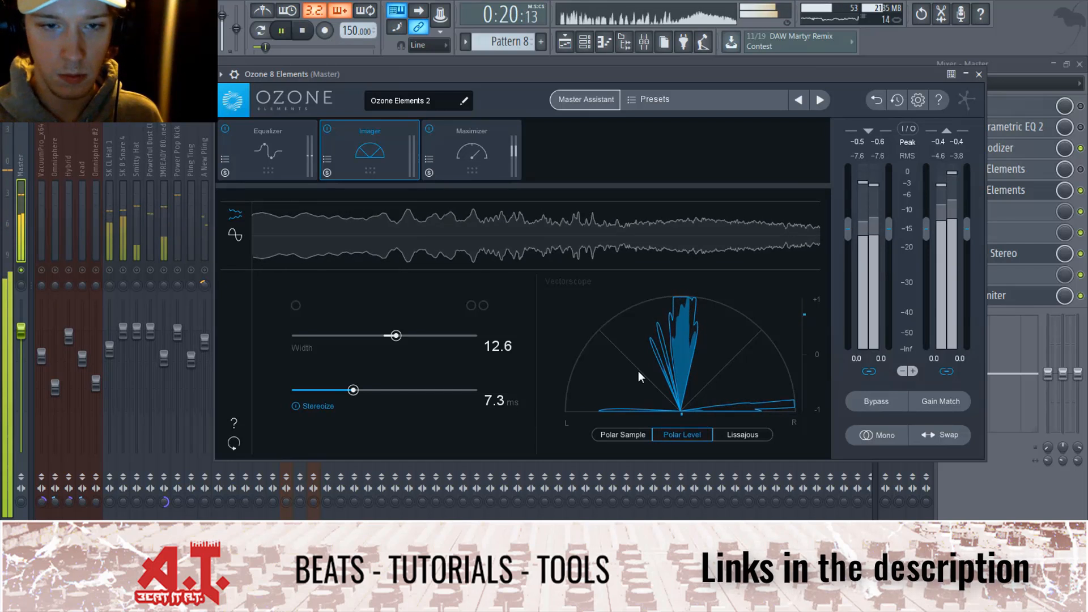
mouse_move(355, 390)
left_mouse_down()
mouse_move(413, 388)
mouse_move(364, 389)
left_mouse_up()
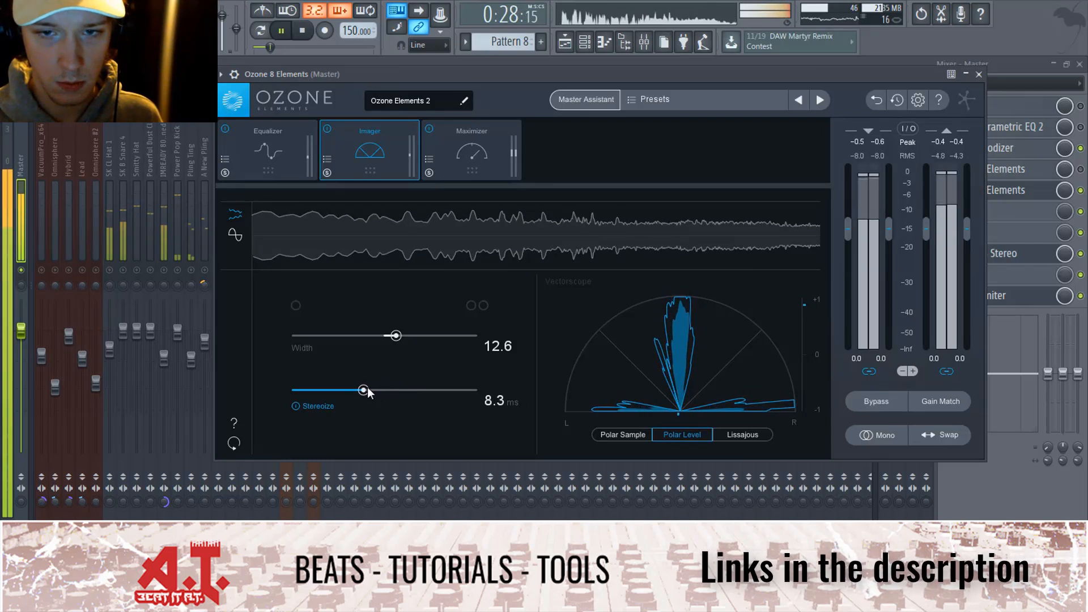
mouse_move(396, 336)
left_mouse_down()
mouse_move(428, 338)
mouse_move(398, 339)
left_mouse_up()
key("space")
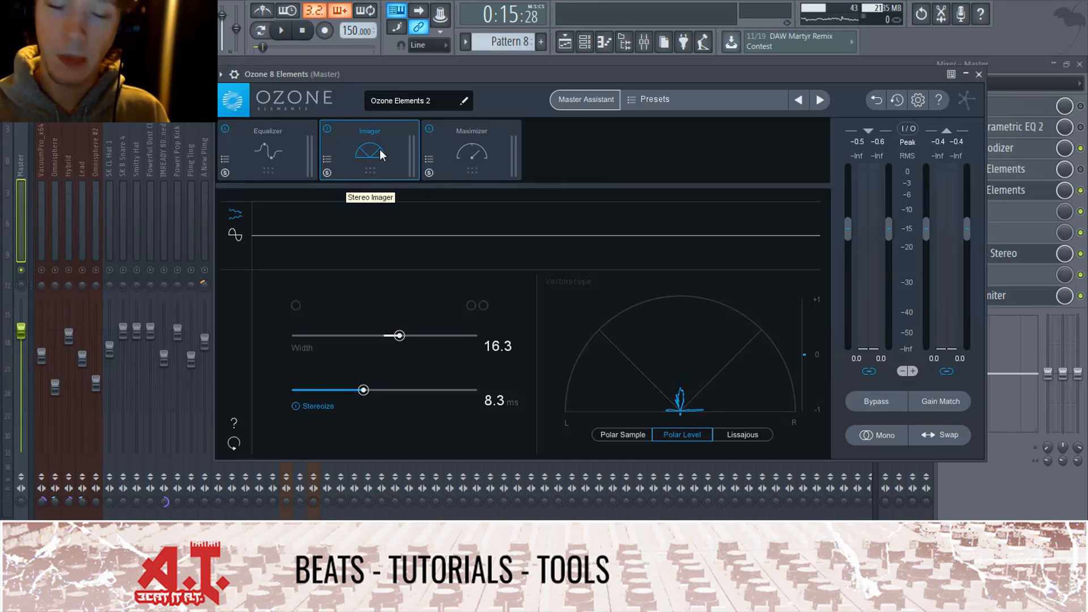
- Play the beat through the Maximizer and compare IRC I mode with IRC II, ending on IRC II
left_click(473, 139)
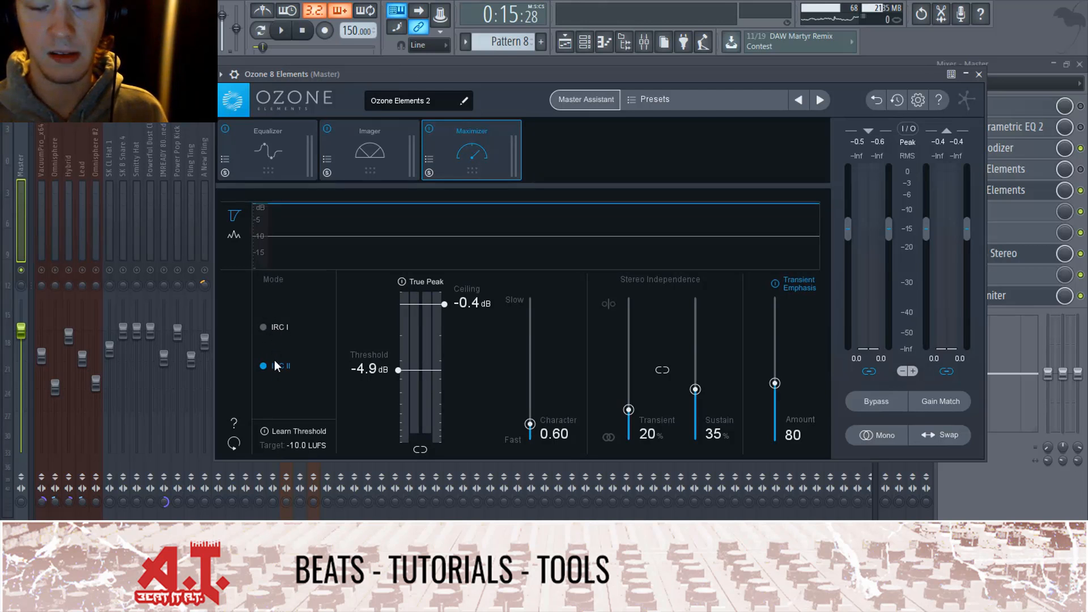
left_click(281, 33)
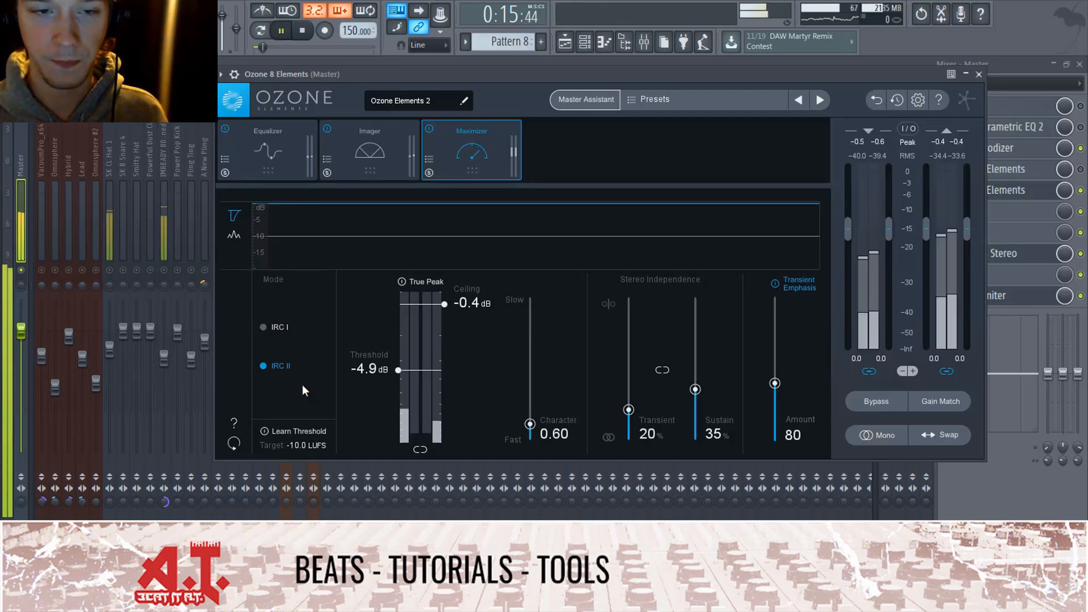
left_click(263, 327)
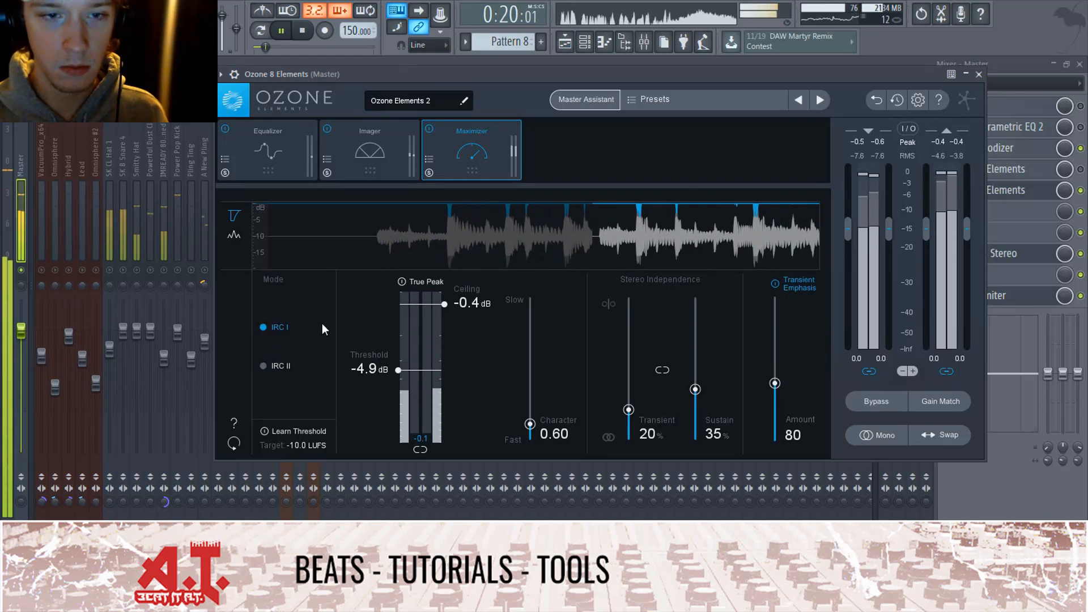
left_click(285, 366)
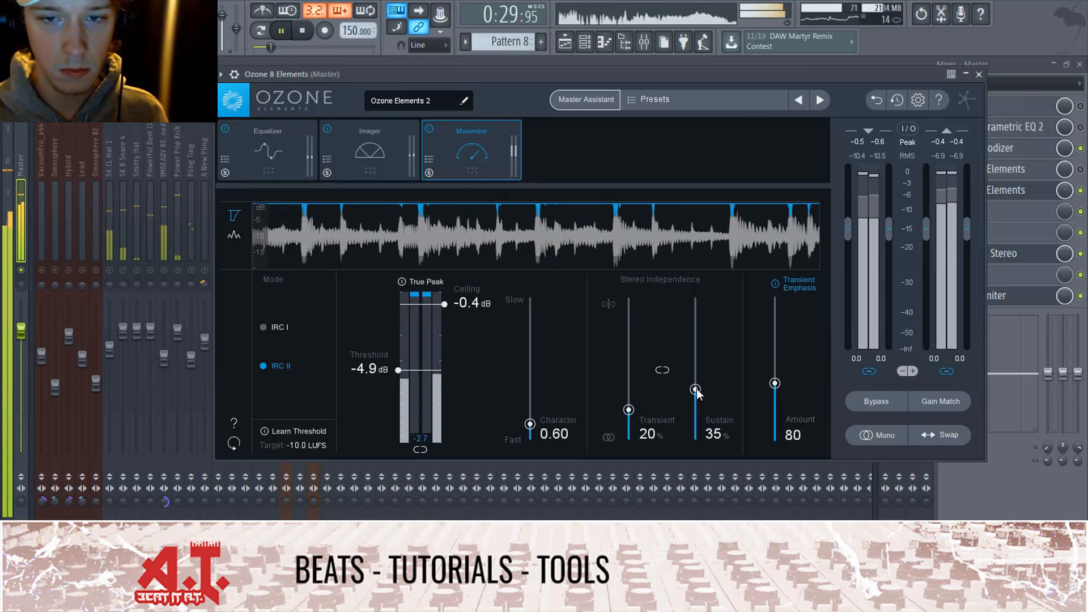
- Set the Maximizer's Transient Emphasis amount to 66, stereo independence Transient to 21% and Sustain to 32%
mouse_move(695, 389)
left_mouse_down()
mouse_move(711, 315)
mouse_move(698, 387)
left_mouse_up()
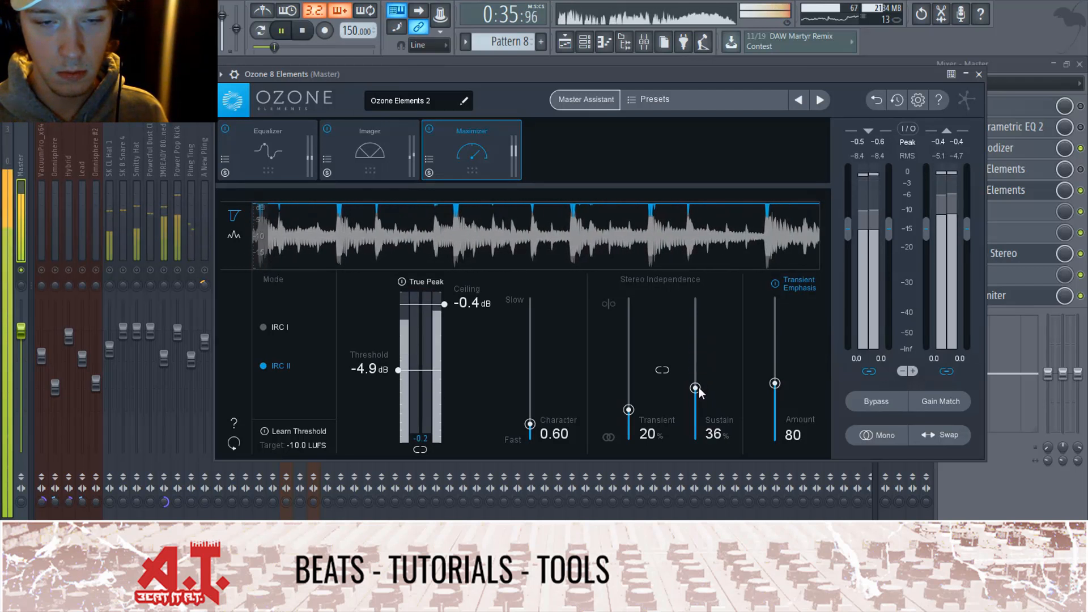
left_click_drag(774, 386, 780, 394)
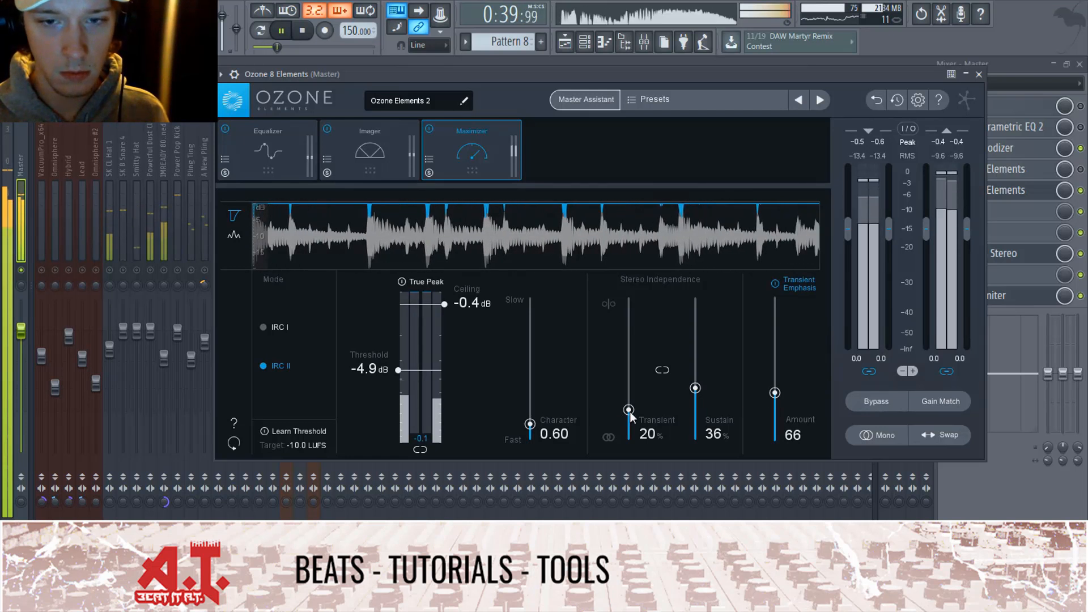
left_click_drag(630, 411, 632, 409)
left_click_drag(695, 389, 704, 389)
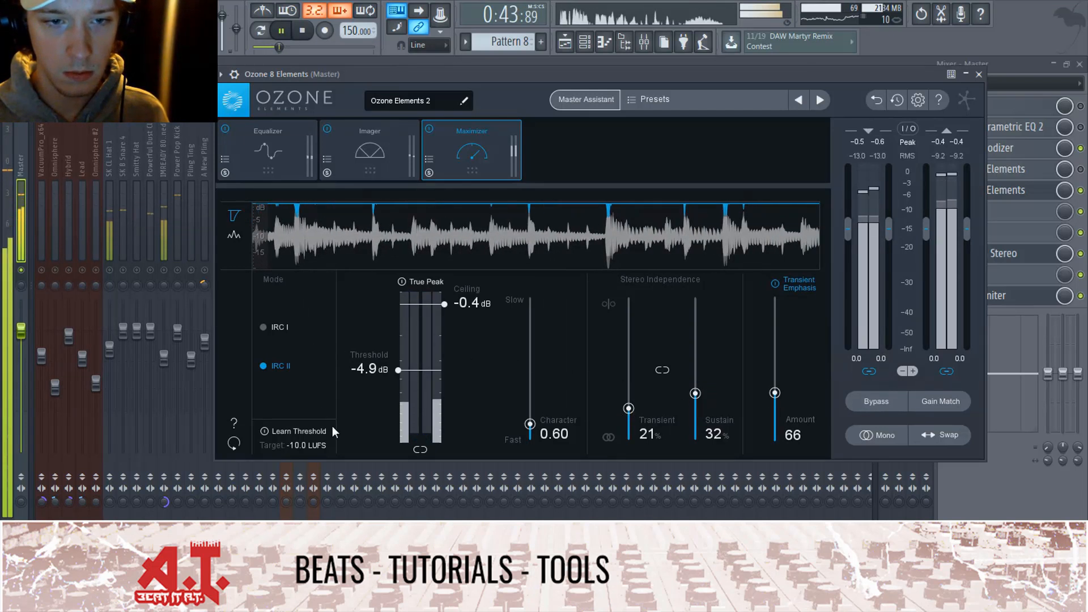
- Examine the beat's waveform in Fruity Limiter and compare the sound with the second Ozone 8 Elements bypassed and enabled, pausing playback at the end
left_click(1030, 265)
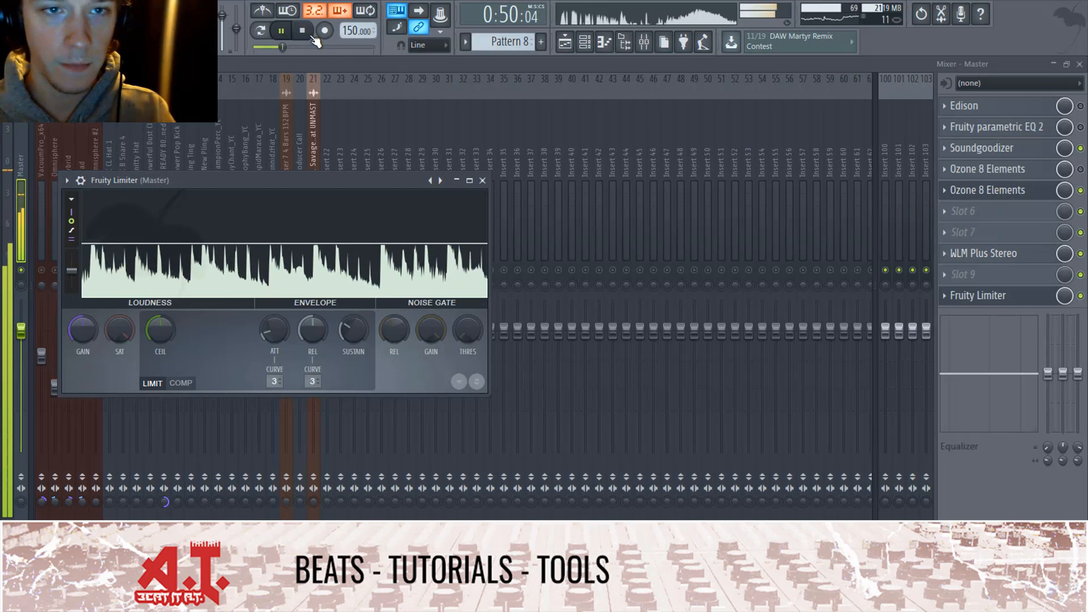
key("space")
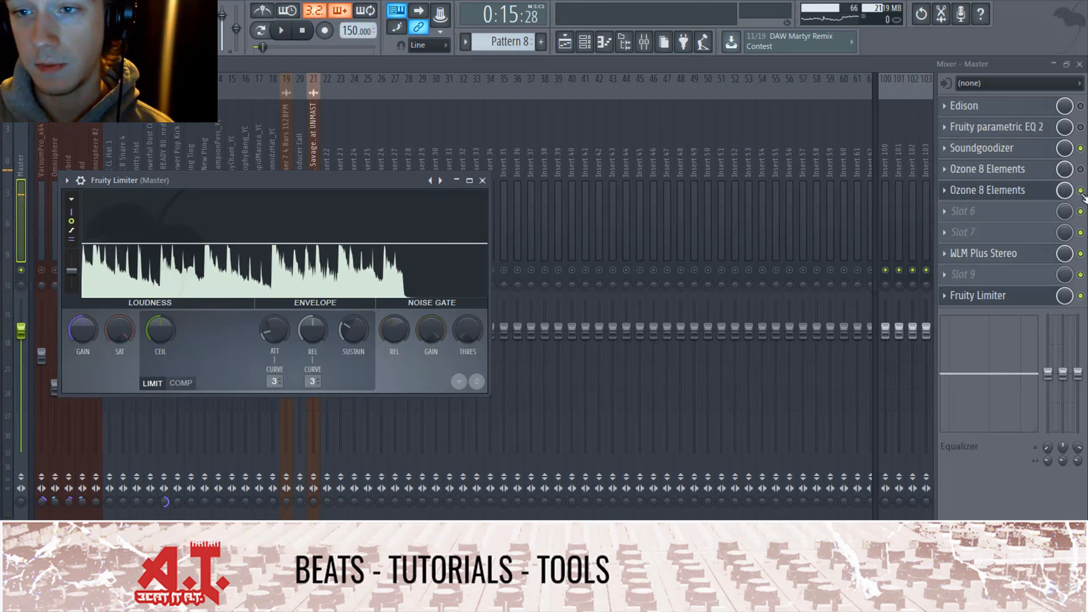
left_click(1080, 190)
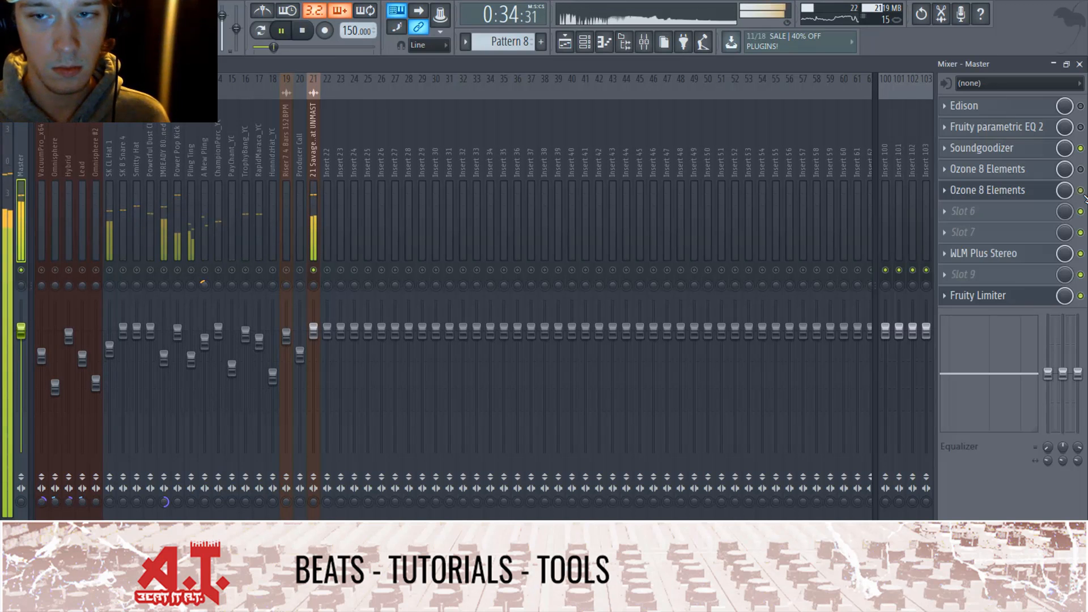
left_click(1080, 190)
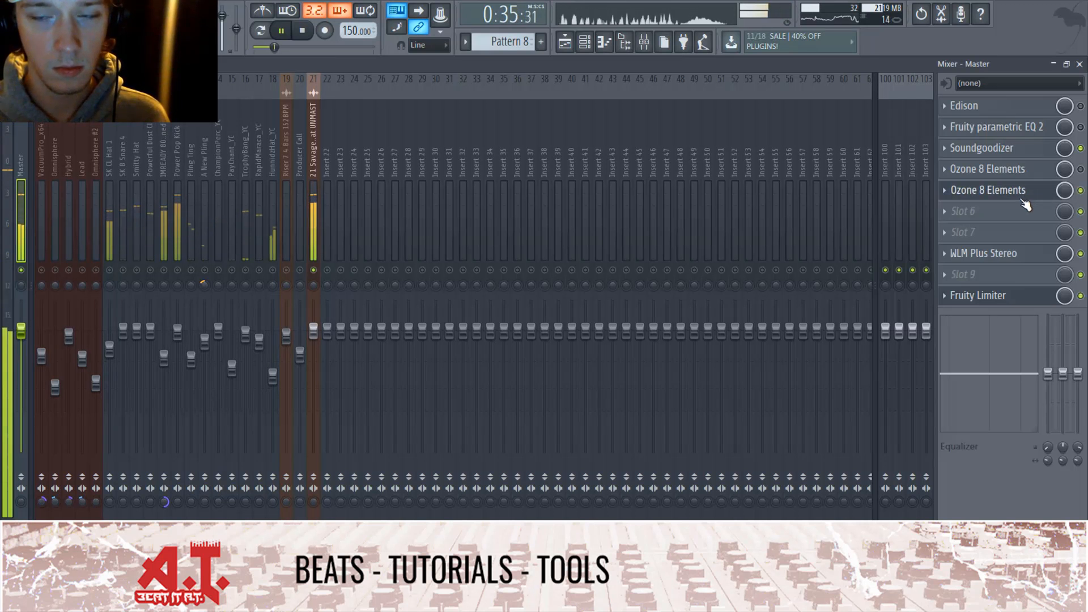
left_click(995, 195)
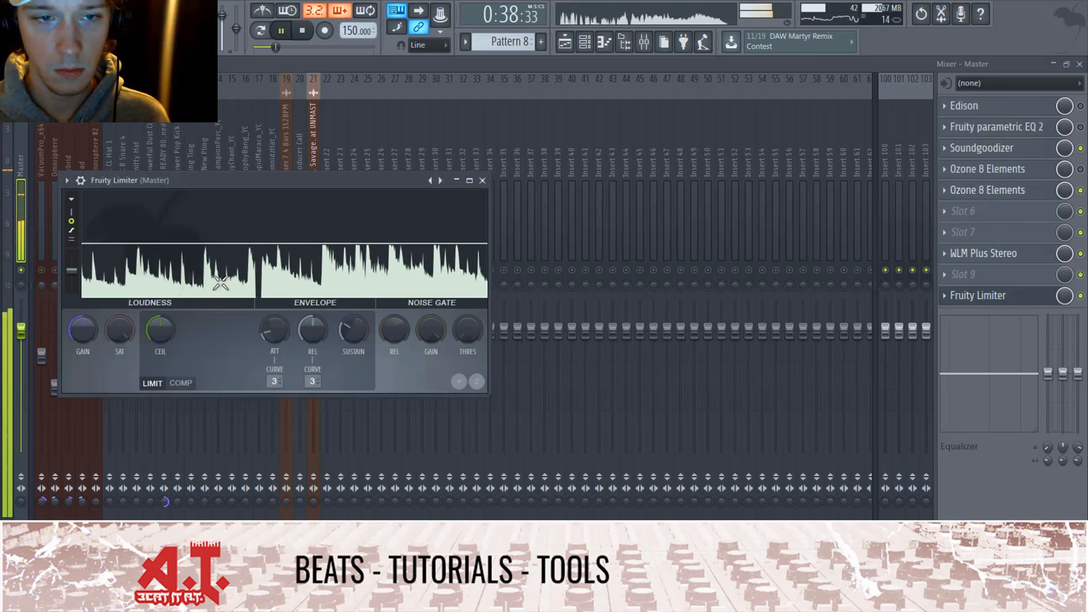
left_click(221, 283)
key("space")
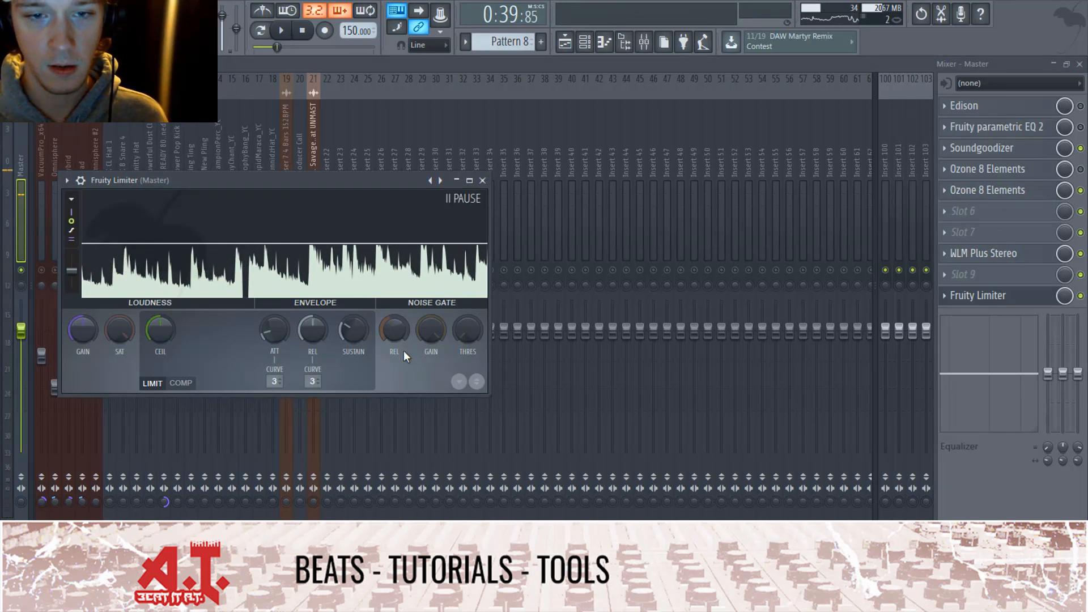
- Widen the Fruity Limiter window and compare the playing beat's waveform with the second Ozone 8 Elements bypassed and re-enabled
left_click_drag(489, 396, 774, 436)
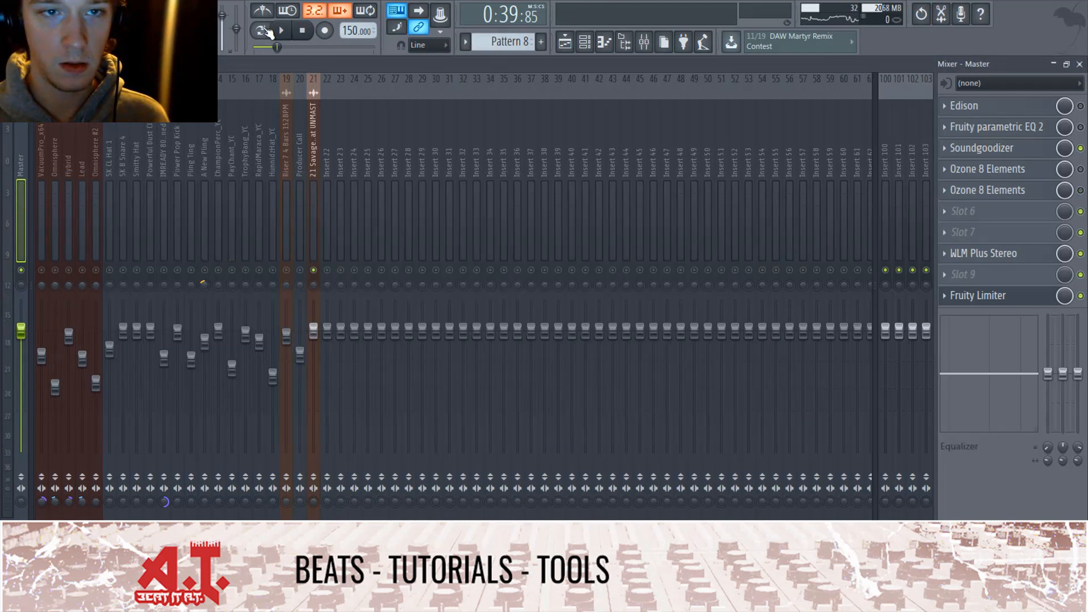
left_click(281, 30)
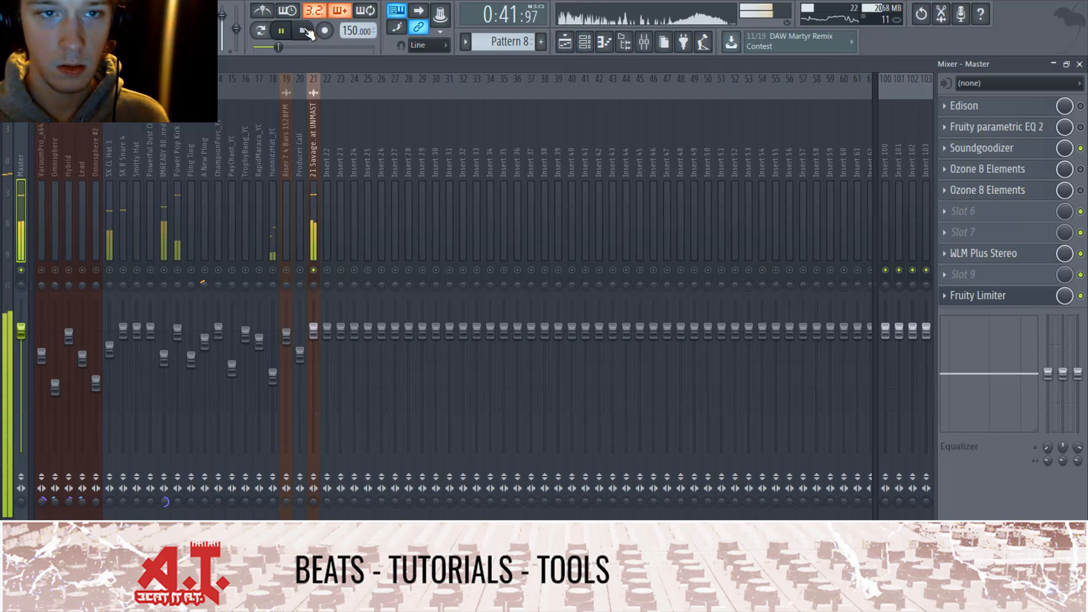
left_click(263, 47)
left_click(995, 255)
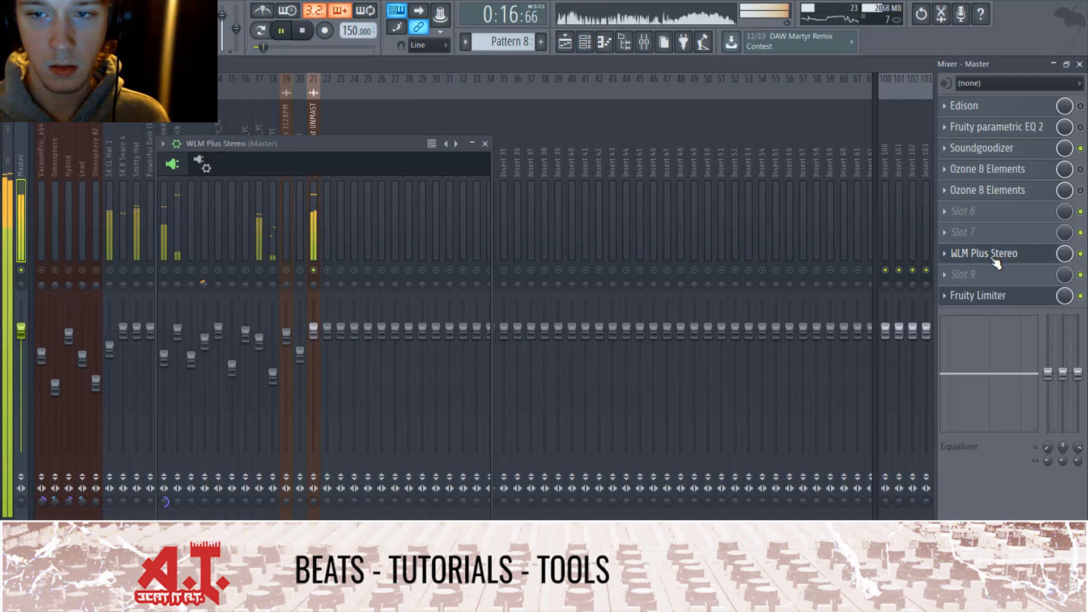
left_click(970, 295)
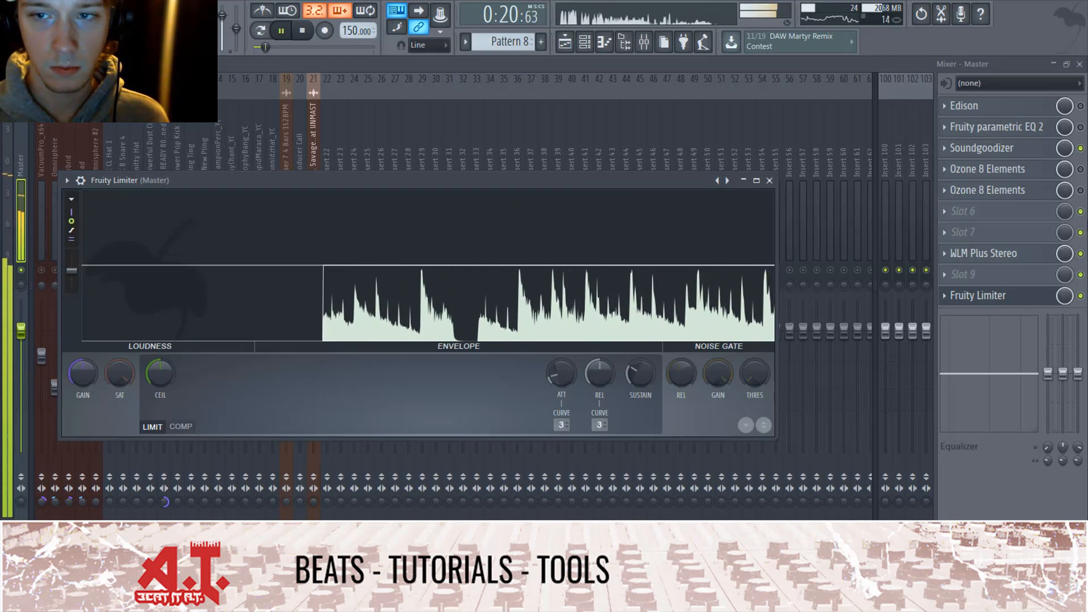
left_click(1080, 191)
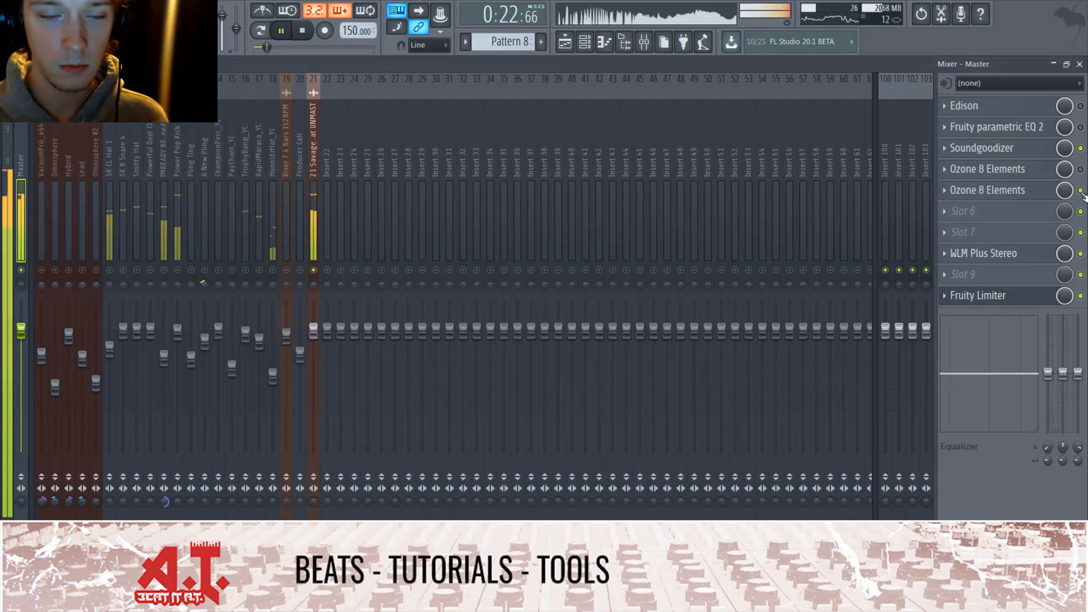
left_click(996, 297)
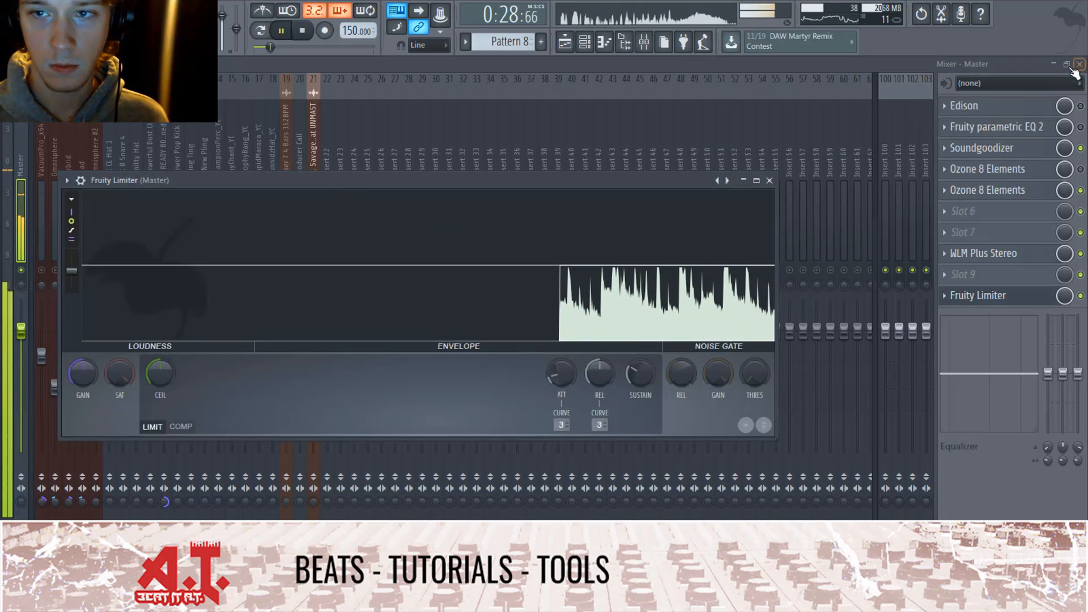
- Move the Fruity Limiter window lower, restore the maximized mixer to its compact size and place it over the Fruity Limiter window
left_click_drag(627, 177, 742, 252)
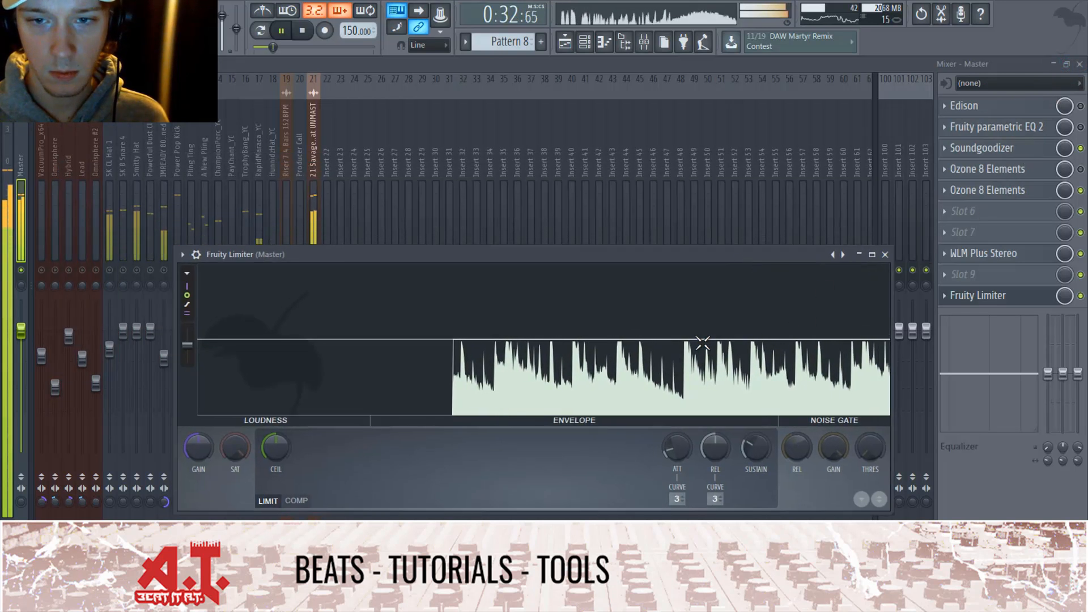
left_click(1007, 70)
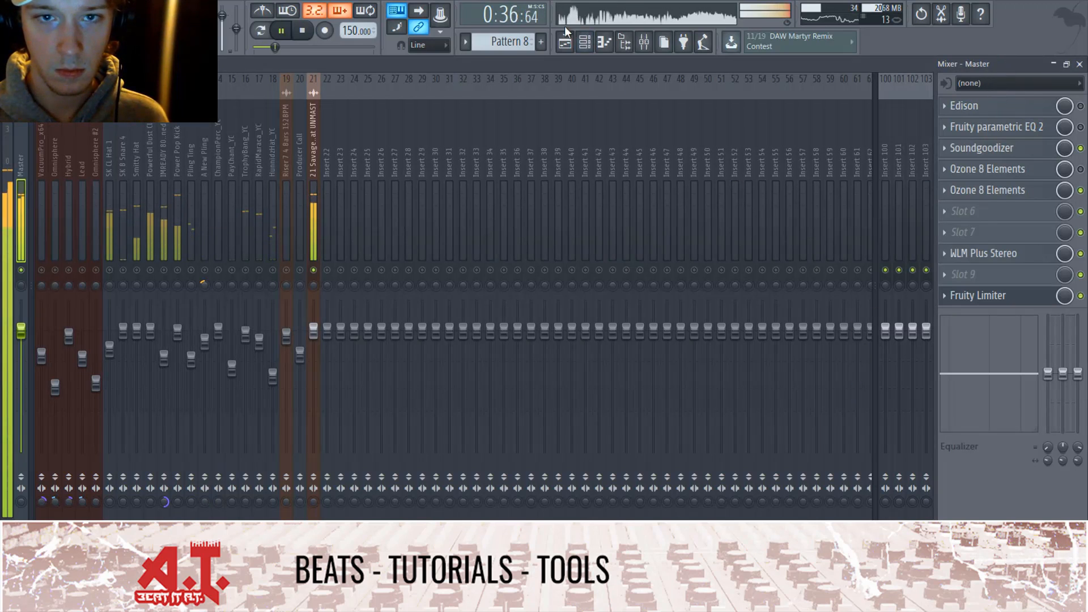
double_click(583, 66)
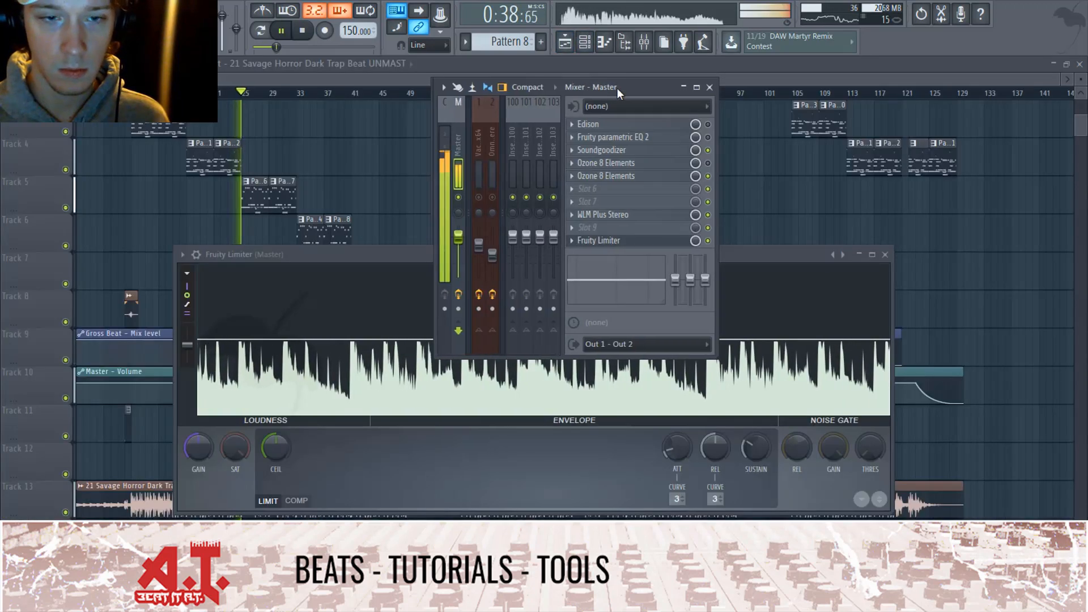
left_click_drag(617, 87, 573, 349)
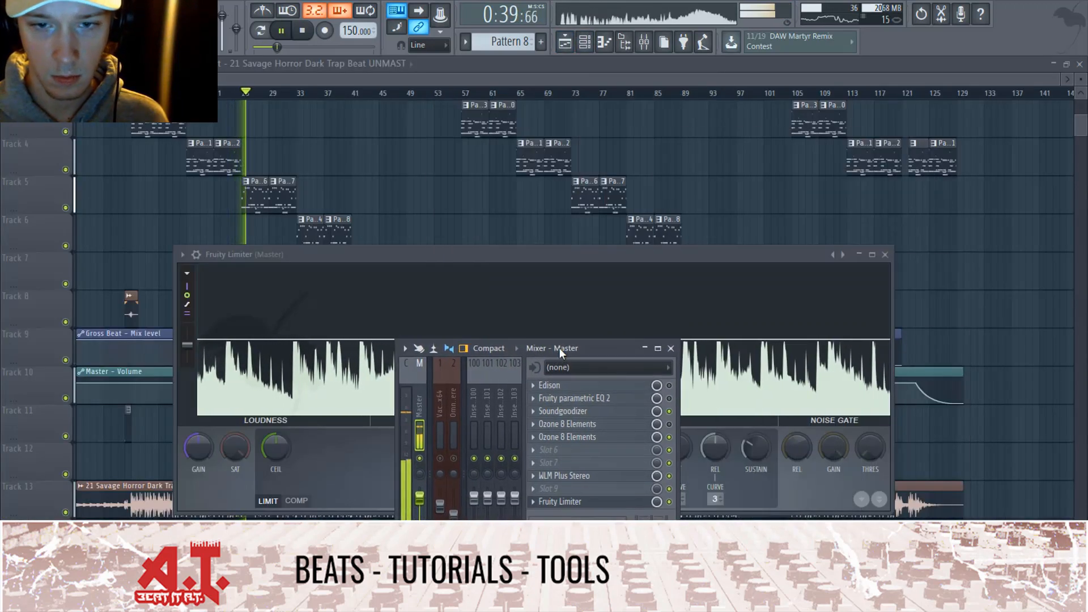
- Toggle the second Ozone 8 Elements while watching the beat's waveform, freeze the Fruity Limiter display and stop playback
left_click(668, 438)
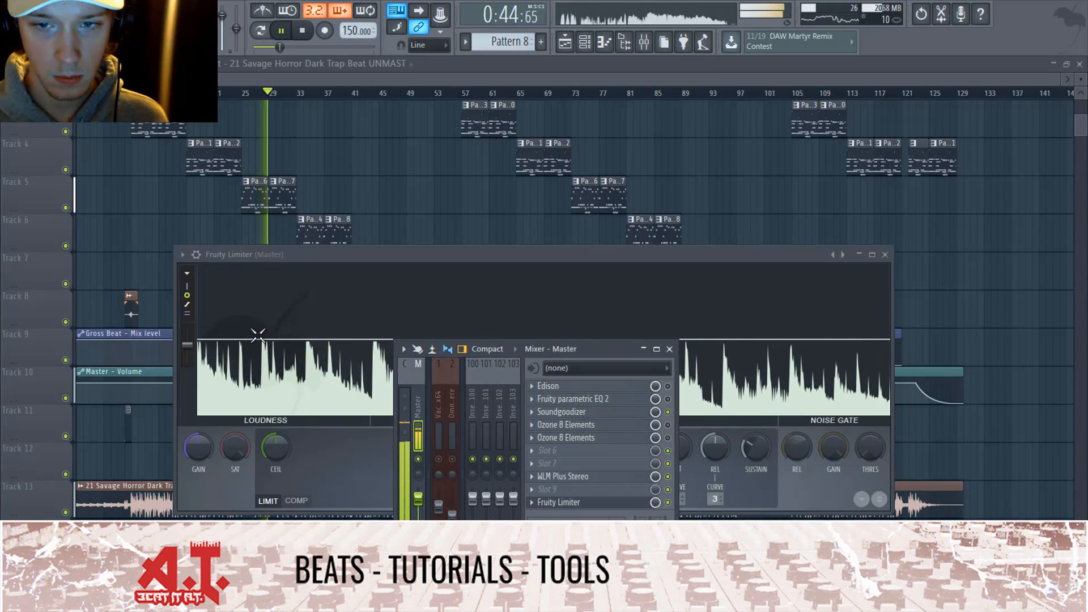
left_click(574, 339)
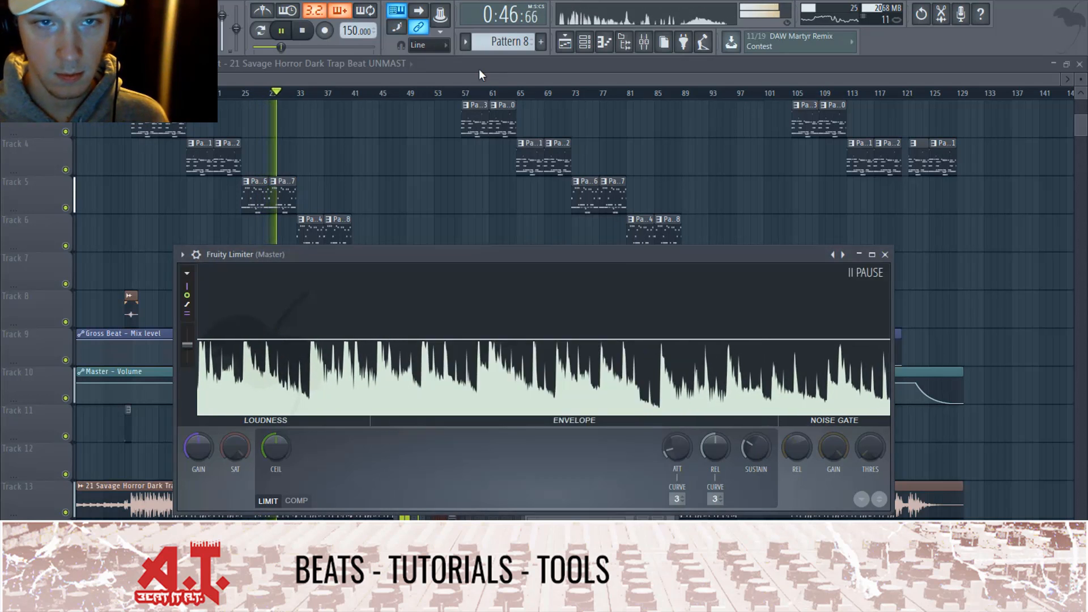
key("space")
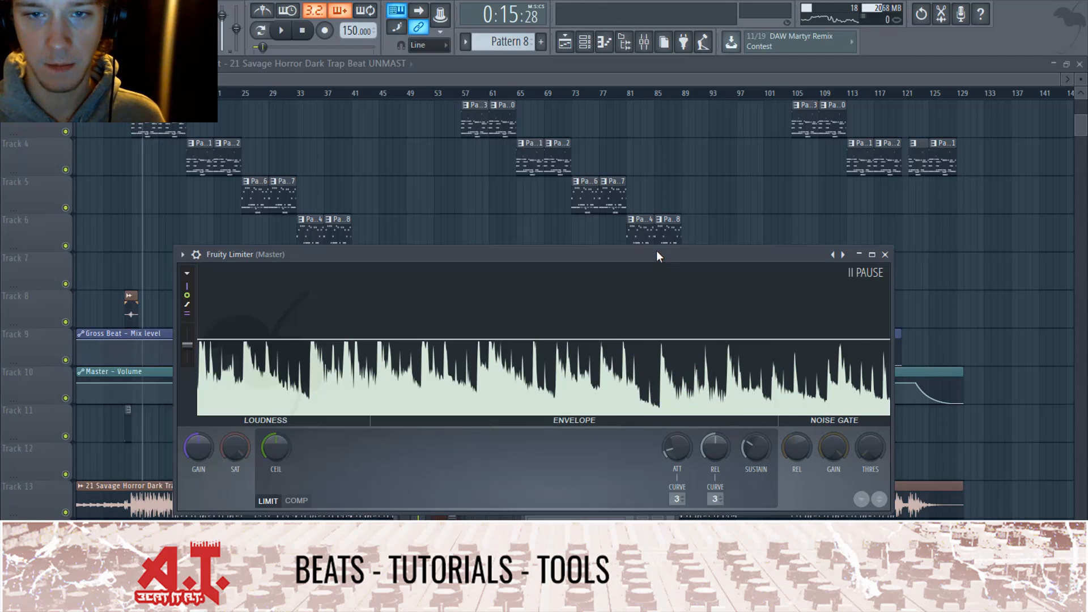
- Move Fruity Limiter clear of the mixer, open the second Ozone 8 Elements and set its Maximizer Ceiling to -0.3 dB
left_click_drag(656, 256, 601, 168)
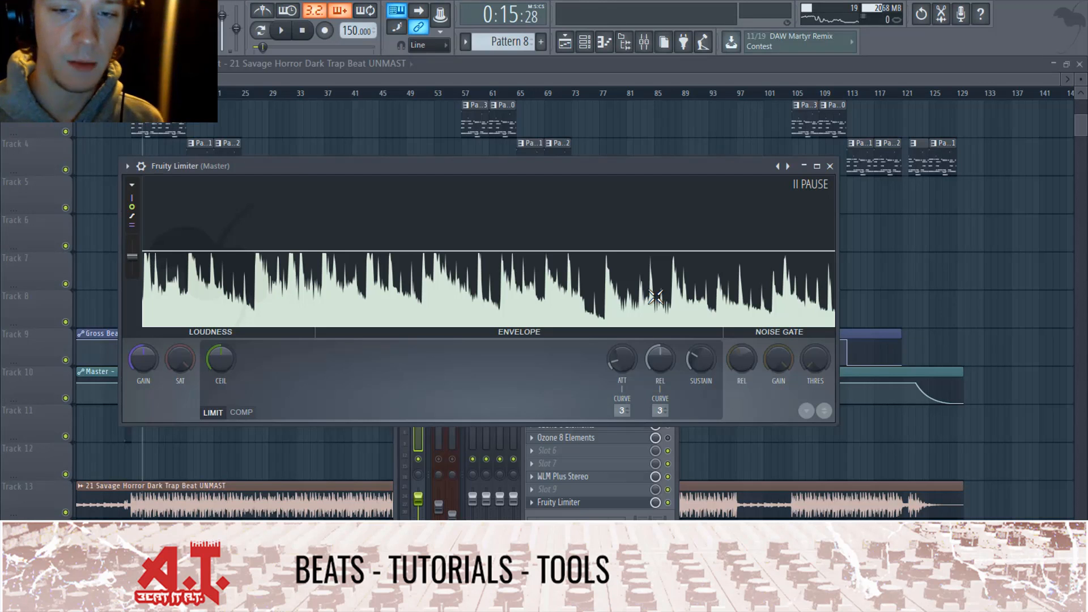
left_click(621, 449)
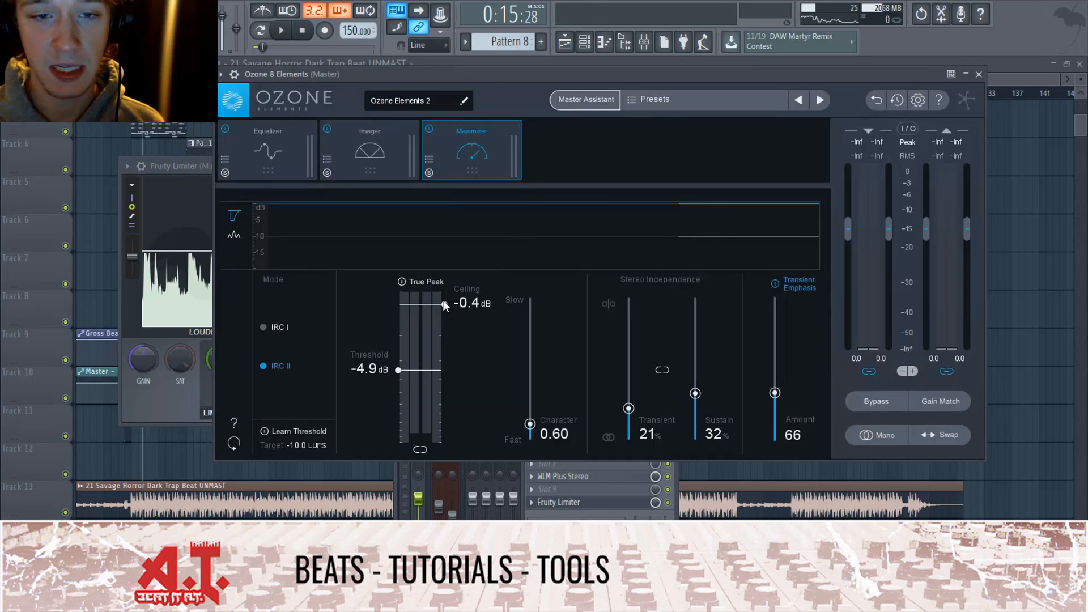
left_click_drag(444, 302, 446, 300)
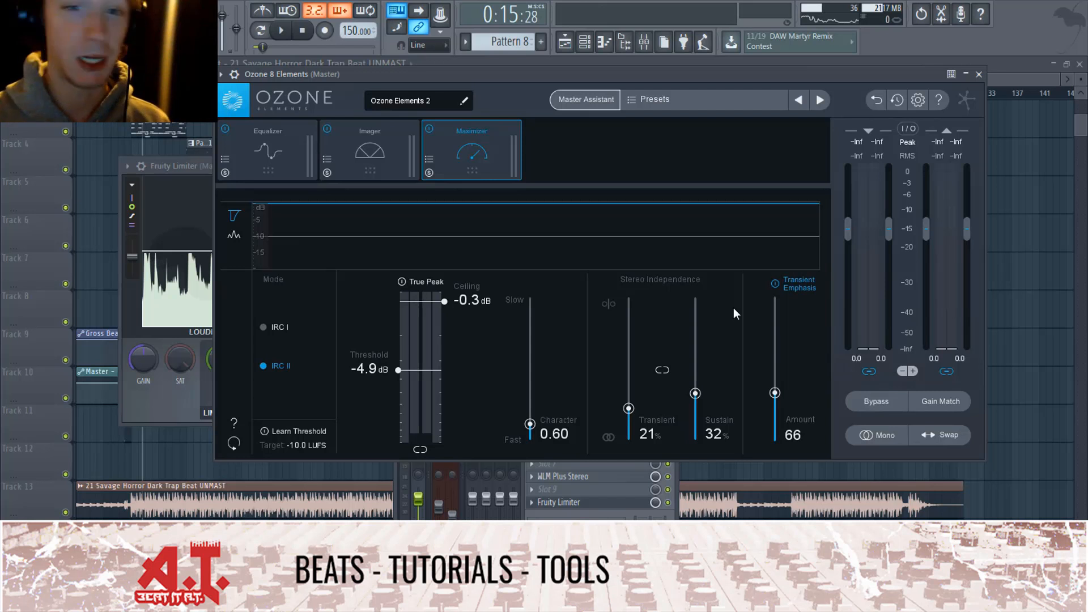
- Play the beat and set the Equalizer's Band 8 high shelf to 12.1 kHz with 0.4 dB gain
left_click(283, 32)
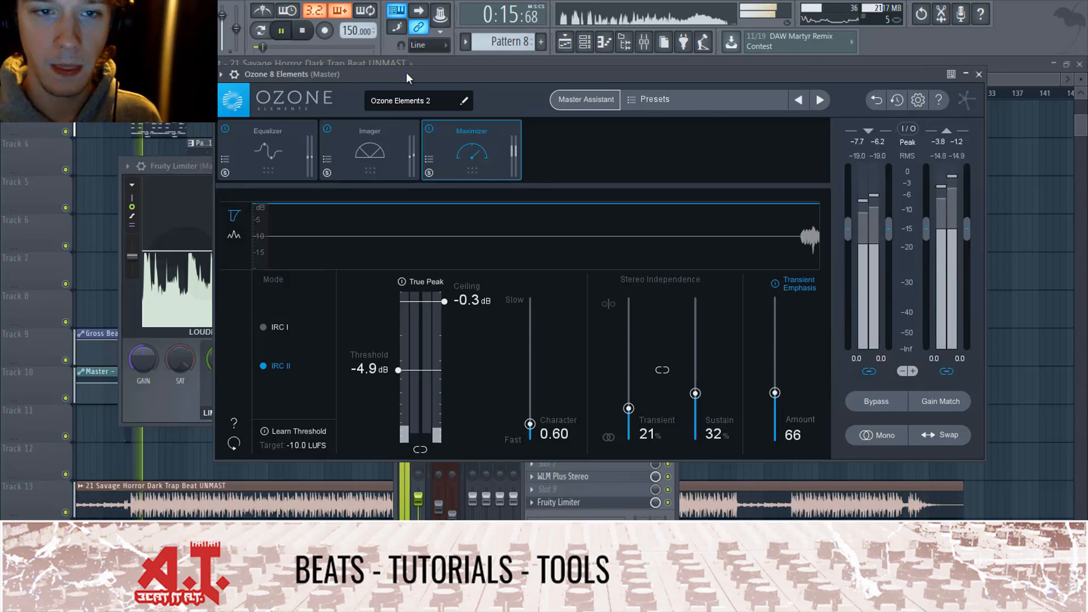
left_click(301, 133)
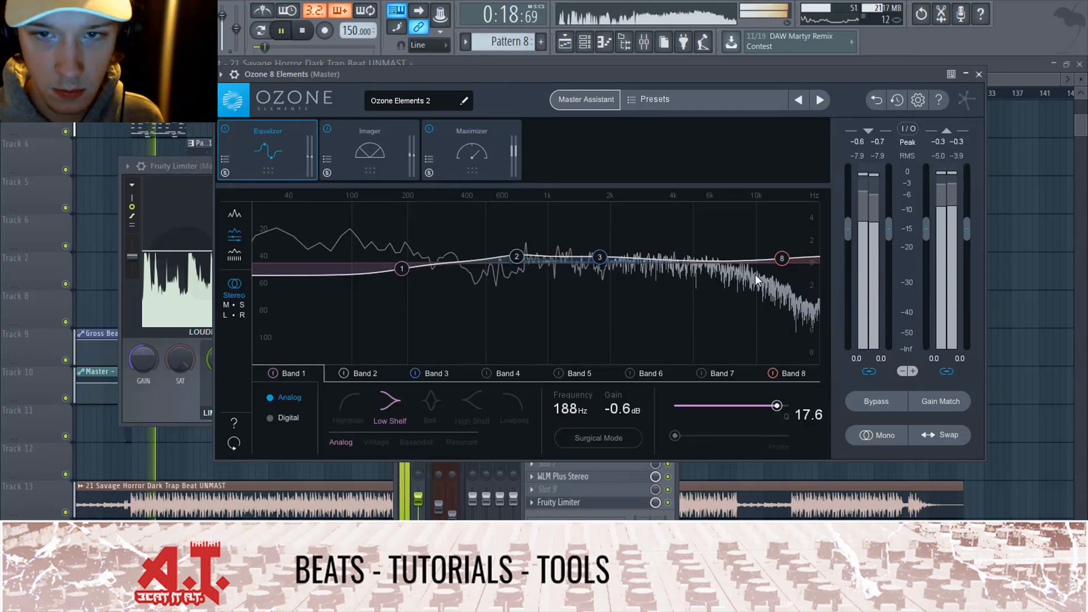
left_click_drag(782, 259, 777, 260)
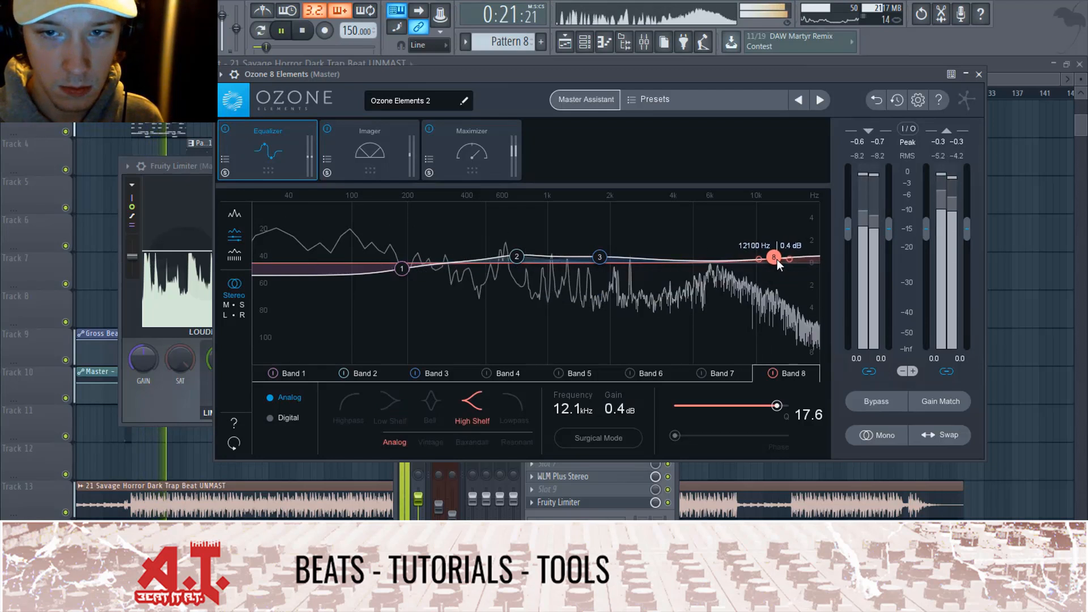
- Set the Maximizer's Threshold to -5.1 dB, stereo independence Sustain to 27% and Character to 0.95
left_click(486, 171)
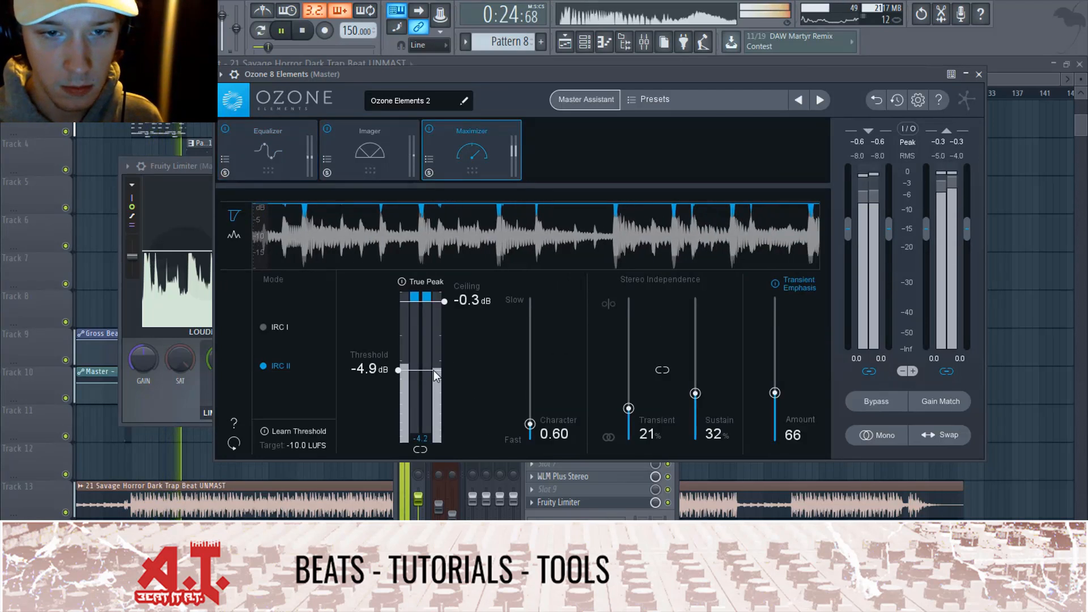
left_click_drag(433, 369, 434, 372)
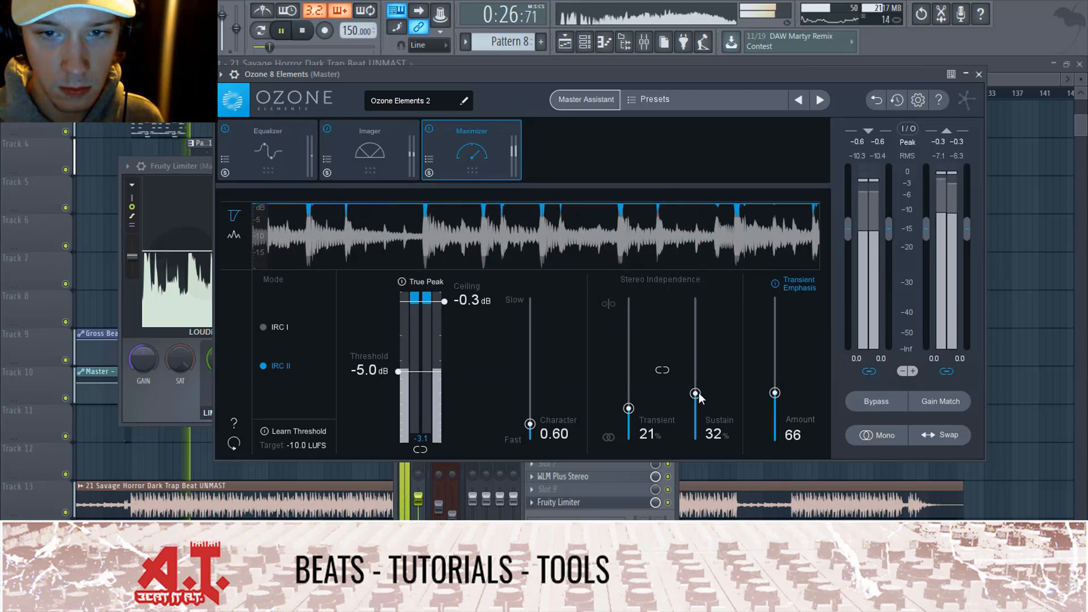
left_click_drag(699, 392, 699, 400)
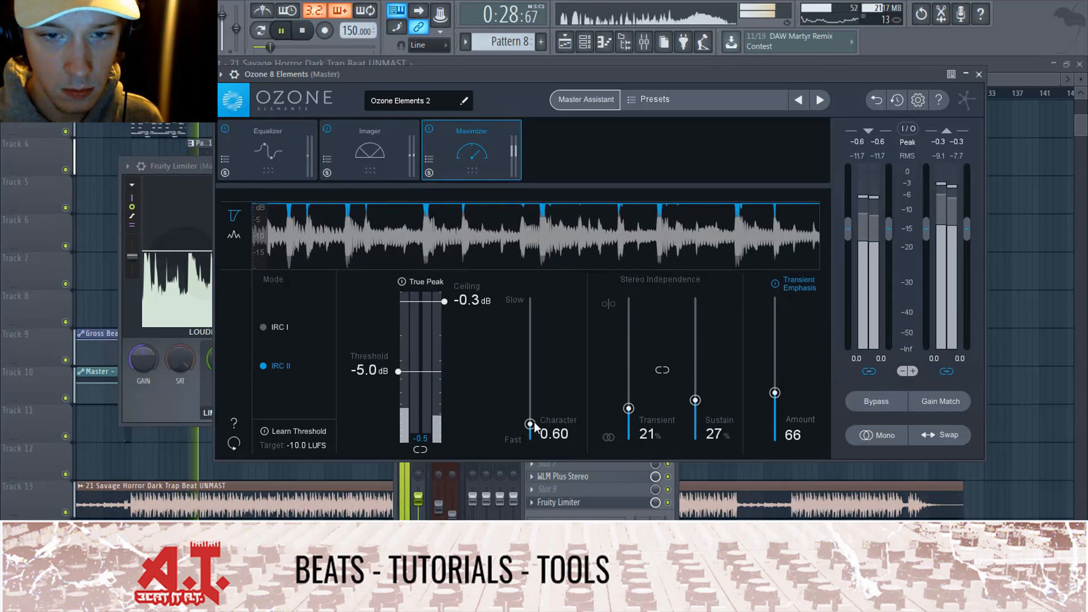
left_click_drag(531, 424, 541, 415)
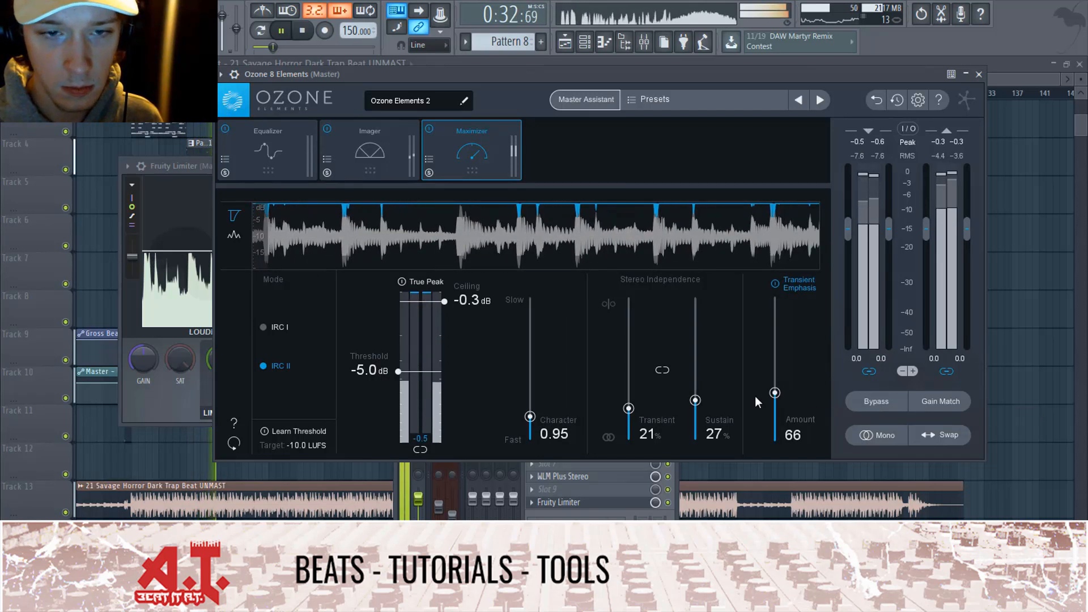
left_click_drag(397, 370, 397, 371)
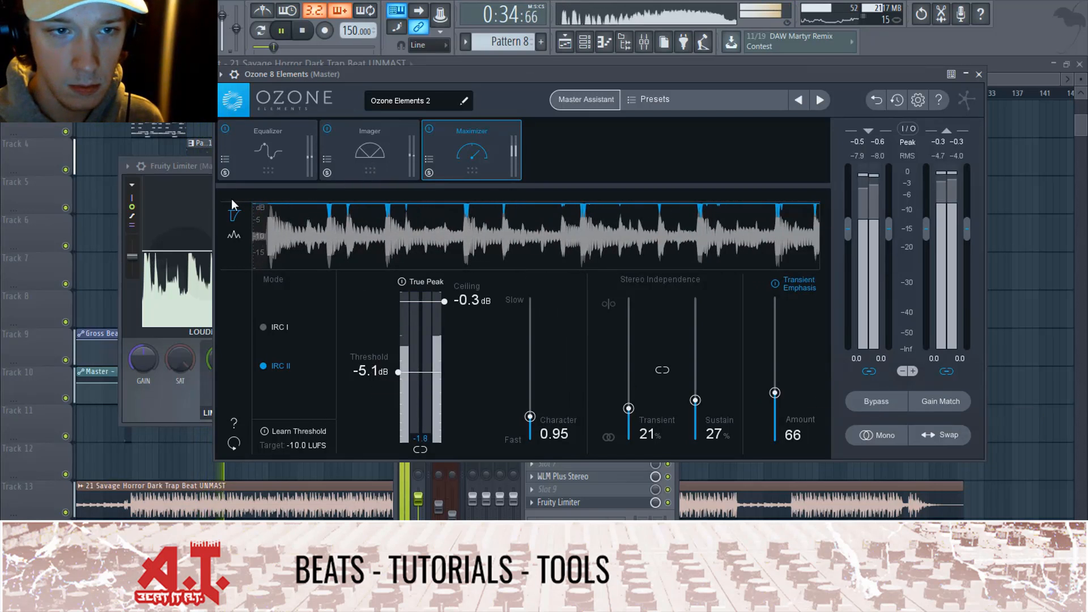
- Check the waveform in Fruity Limiter and close it, compare the beat with the second Ozone 8 Elements bypassed, and stop playback
left_click(152, 187)
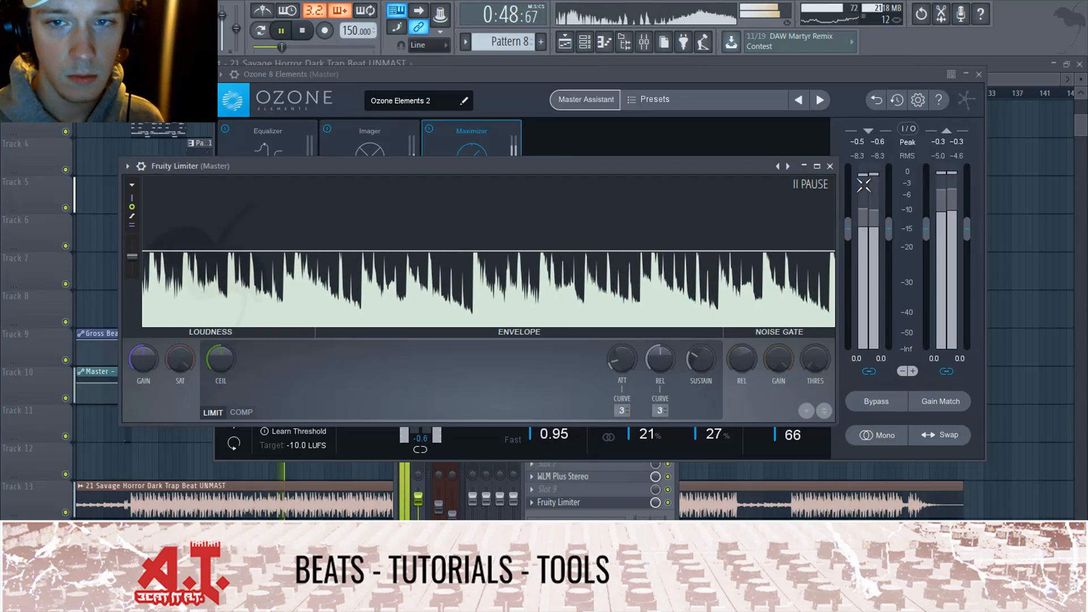
left_click(830, 166)
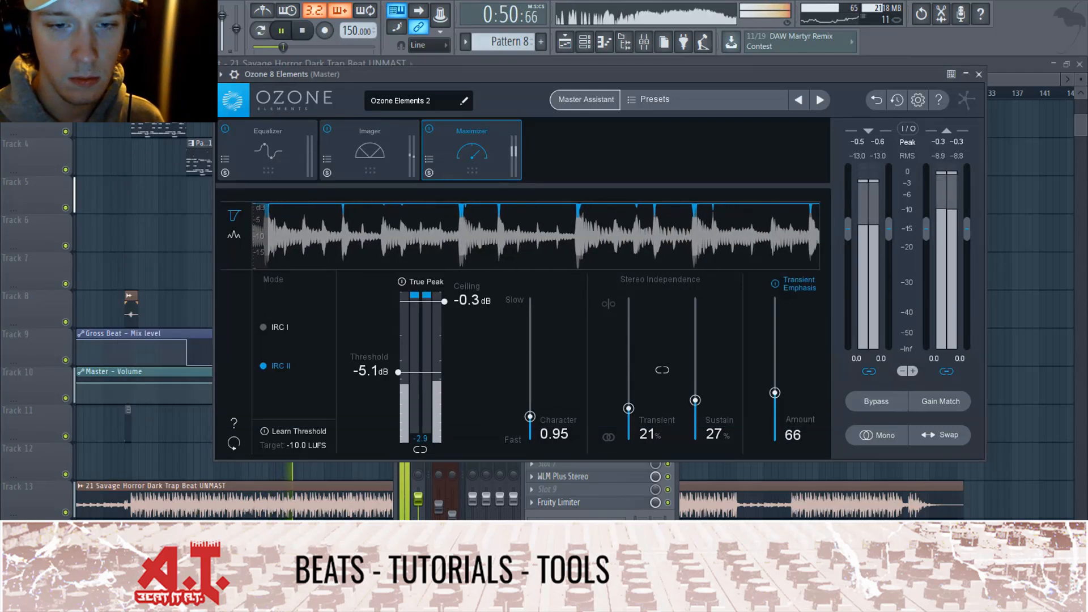
left_click(613, 506)
left_click(667, 437)
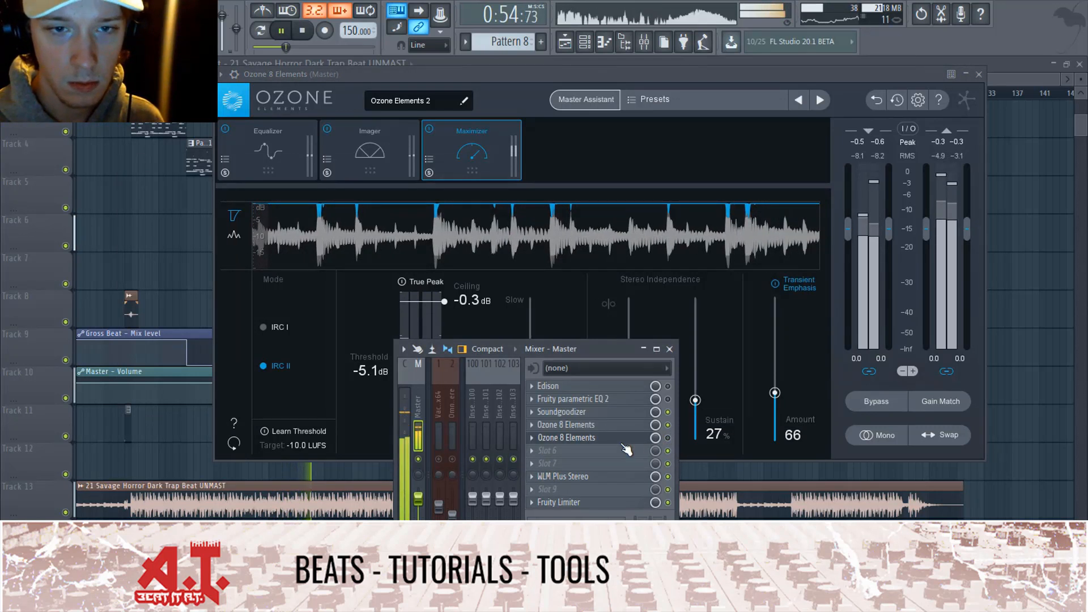
left_click(303, 31)
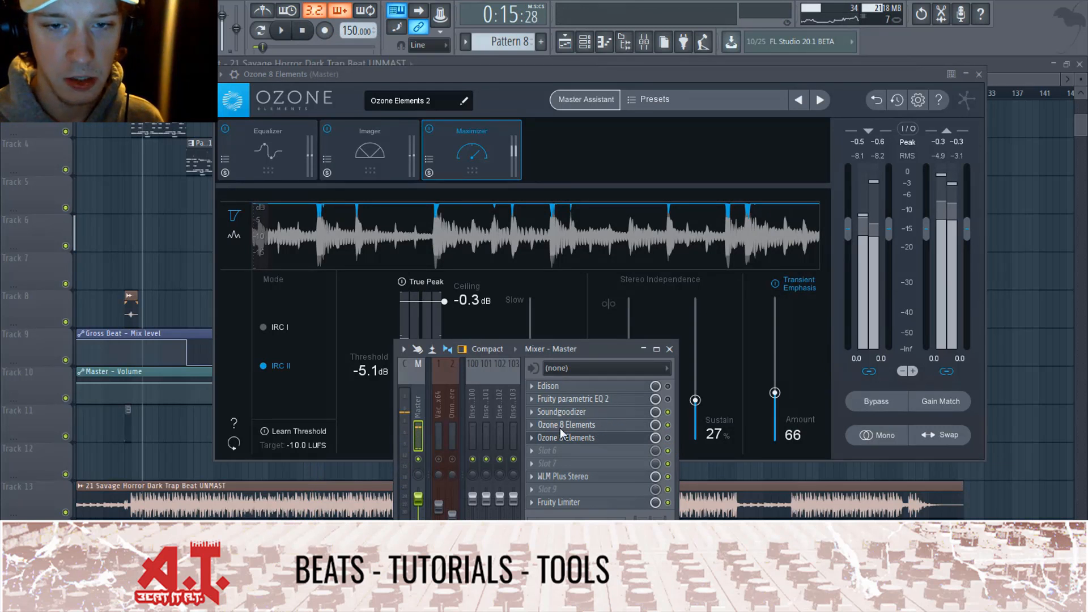
- Review the Maximizer, Imager and Equalizer settings of the first Ozone 8 Elements, then close its window
left_click(615, 425)
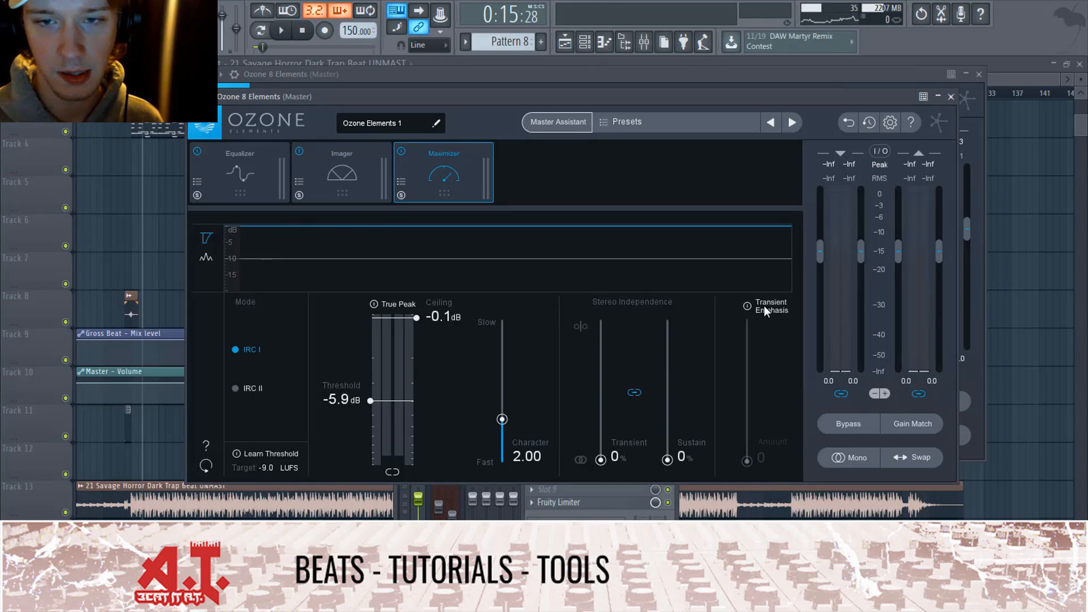
left_click(359, 162)
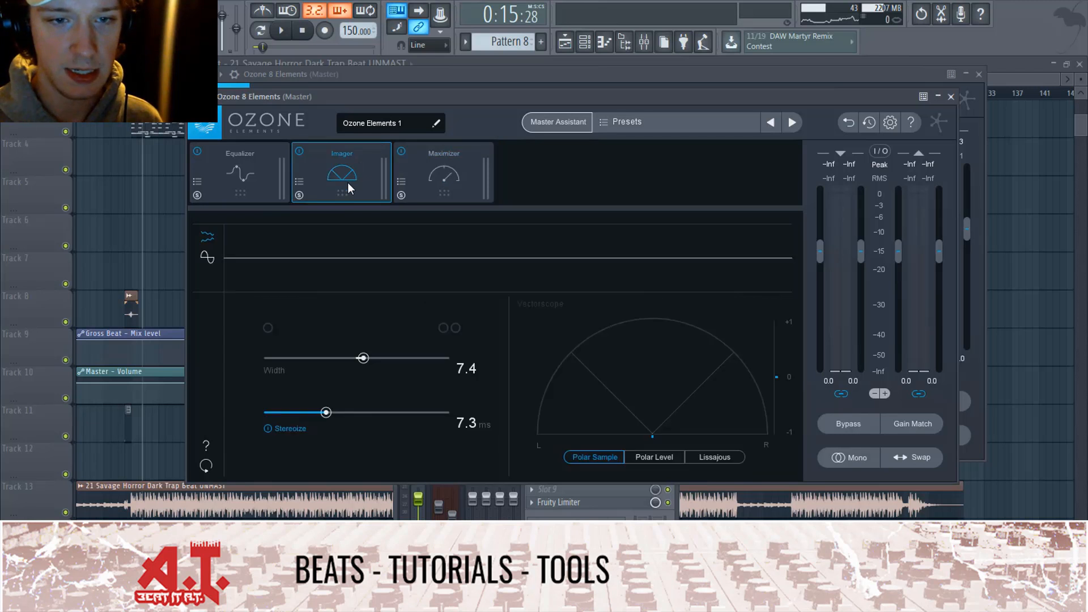
left_click(234, 162)
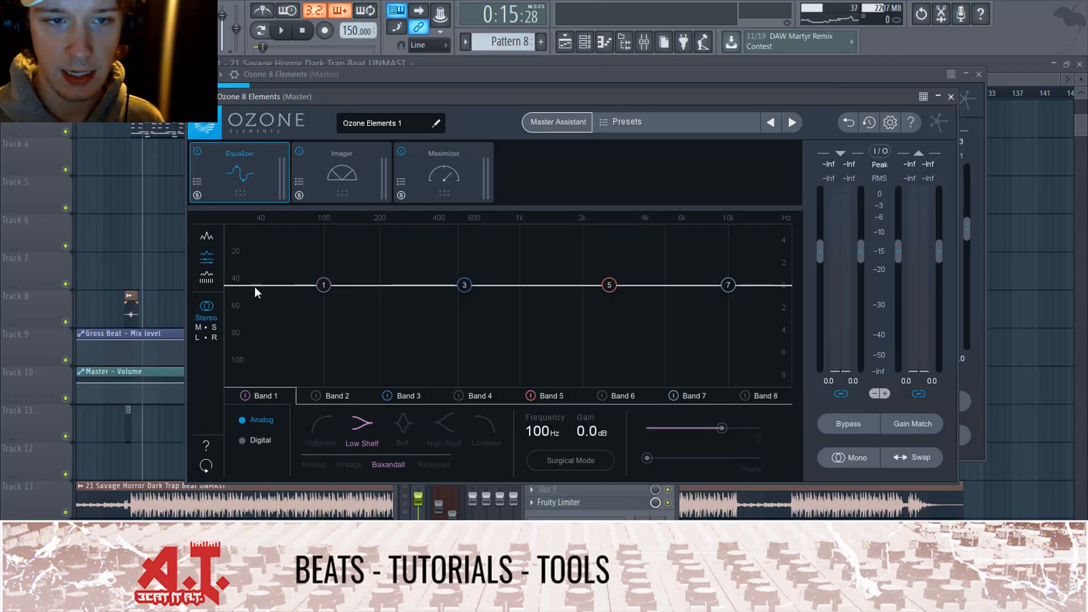
left_click(342, 173)
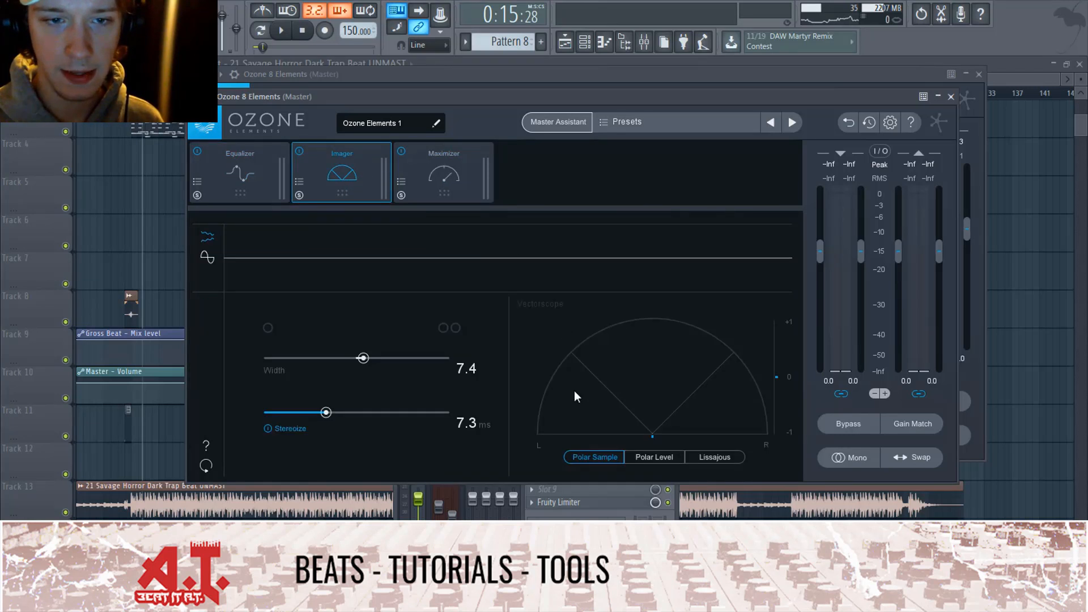
left_click(446, 194)
left_click(330, 162)
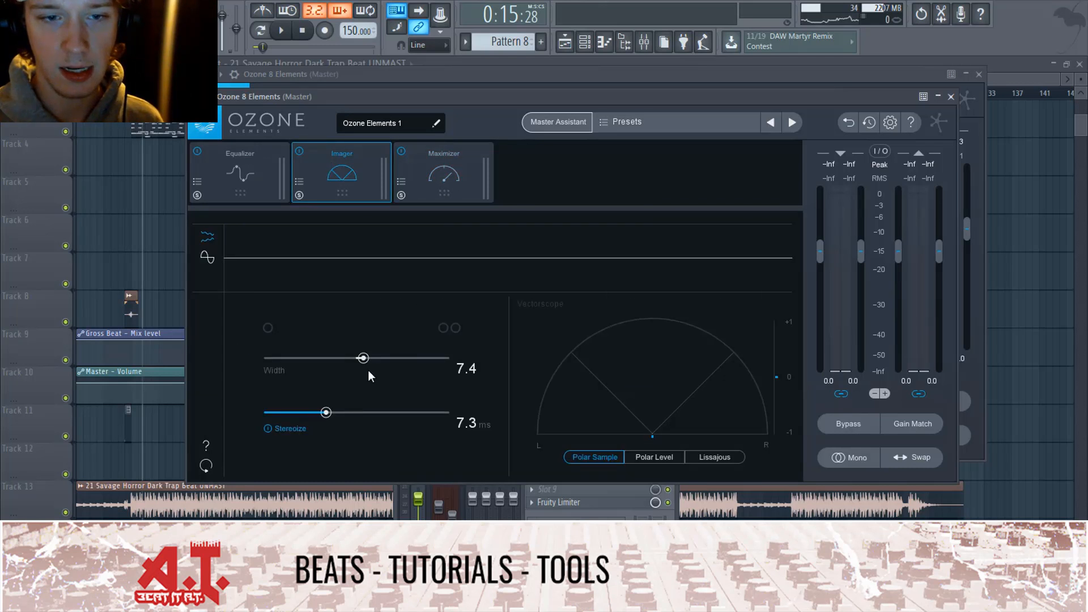
left_click(951, 97)
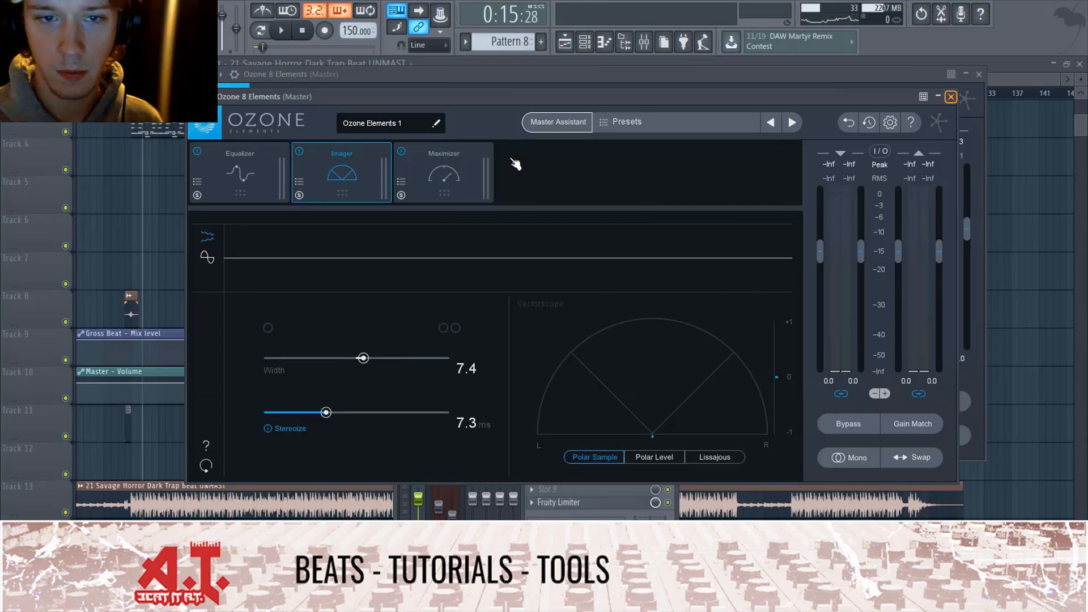
- Review the Imager and Equalizer settings of the second Ozone 8 Elements, ending on its Maximizer
left_click(355, 141)
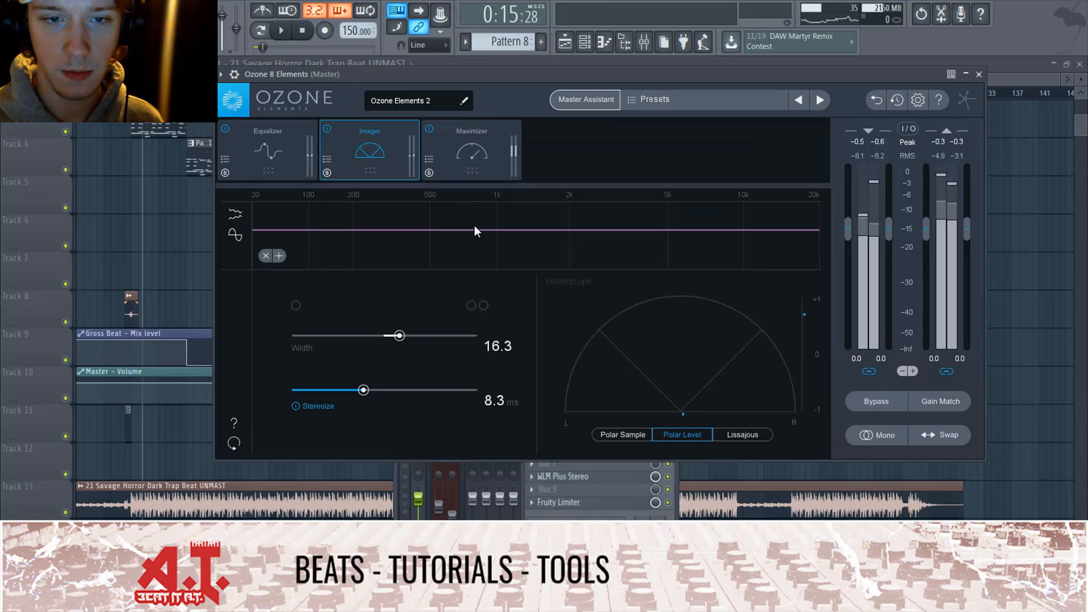
left_click(283, 140)
left_click(399, 167)
left_click(448, 163)
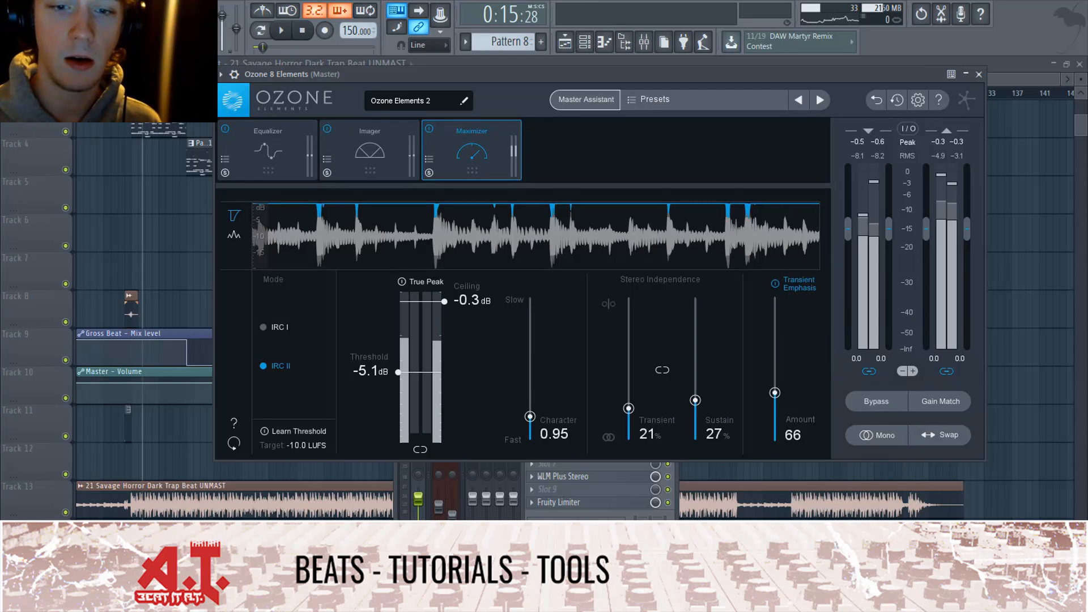
- Bring back the mixer, play the beat and move the mixer up until the whole Master effects chain is visible
key("F9")
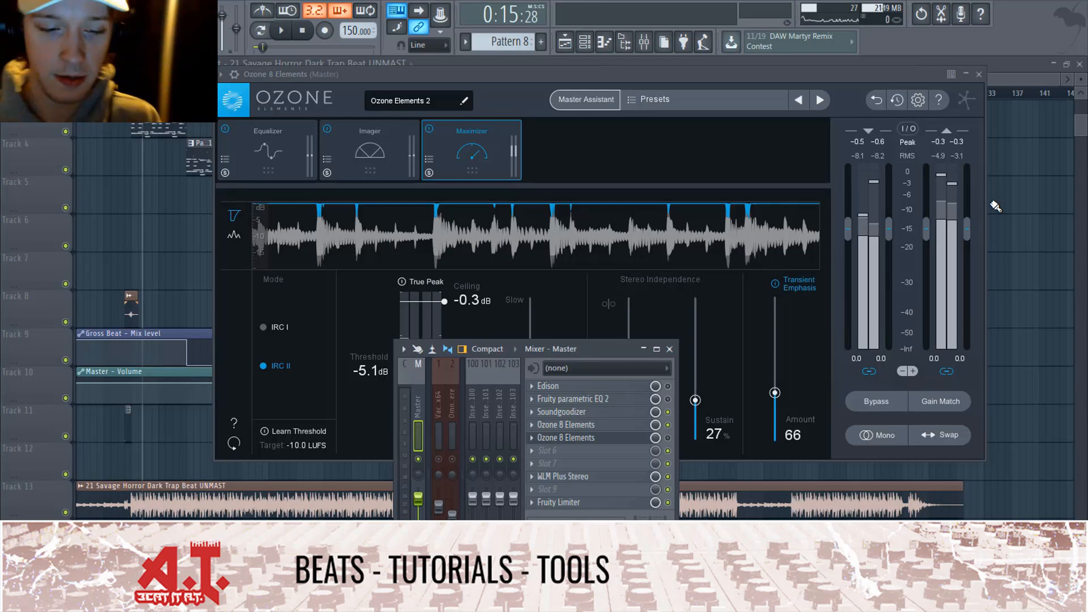
key("space")
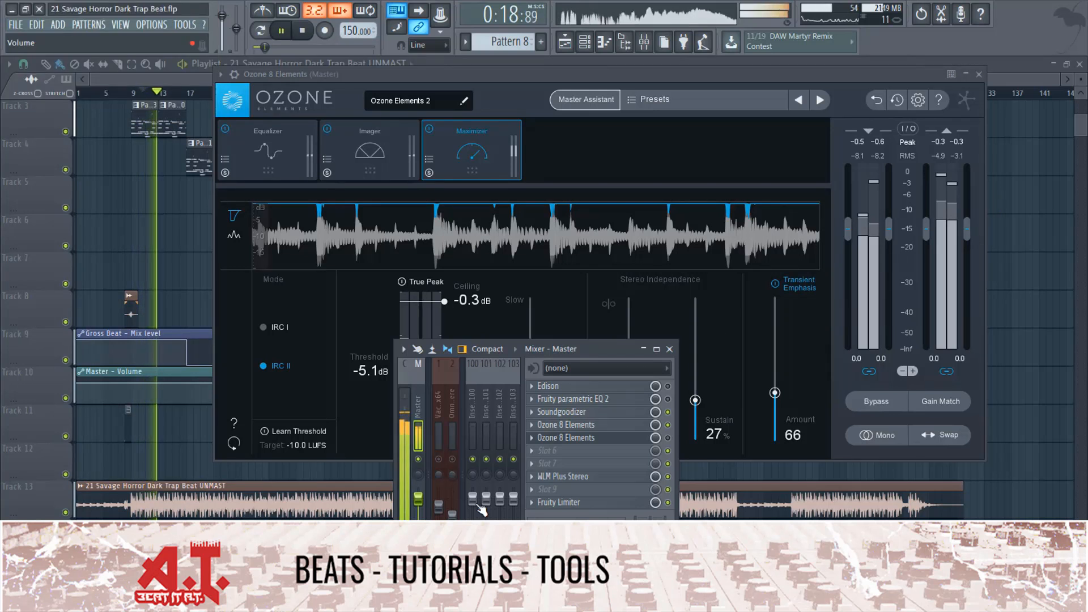
left_click_drag(586, 361, 594, 189)
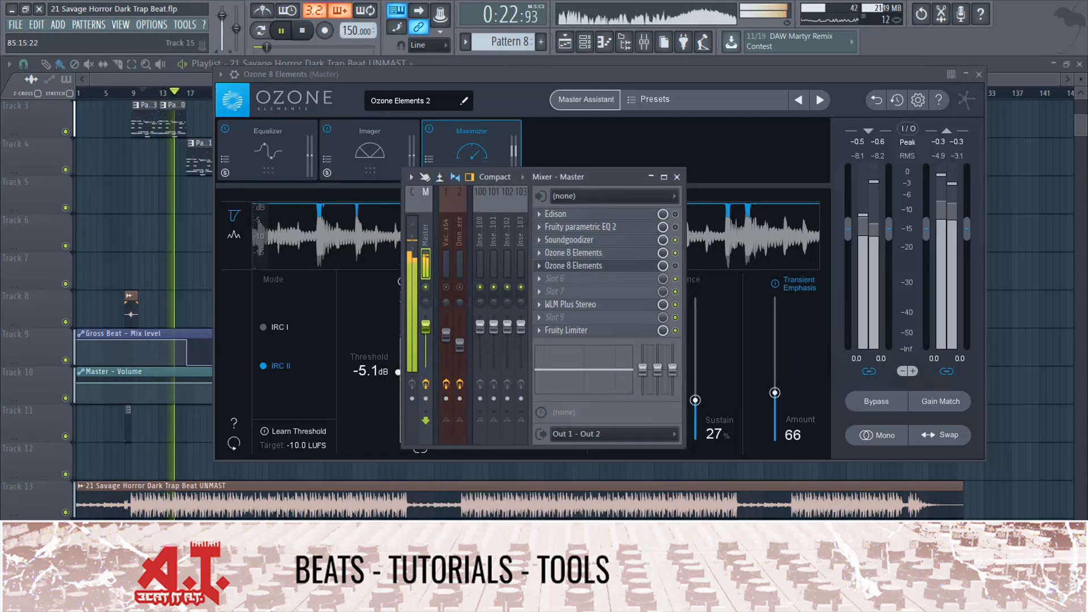